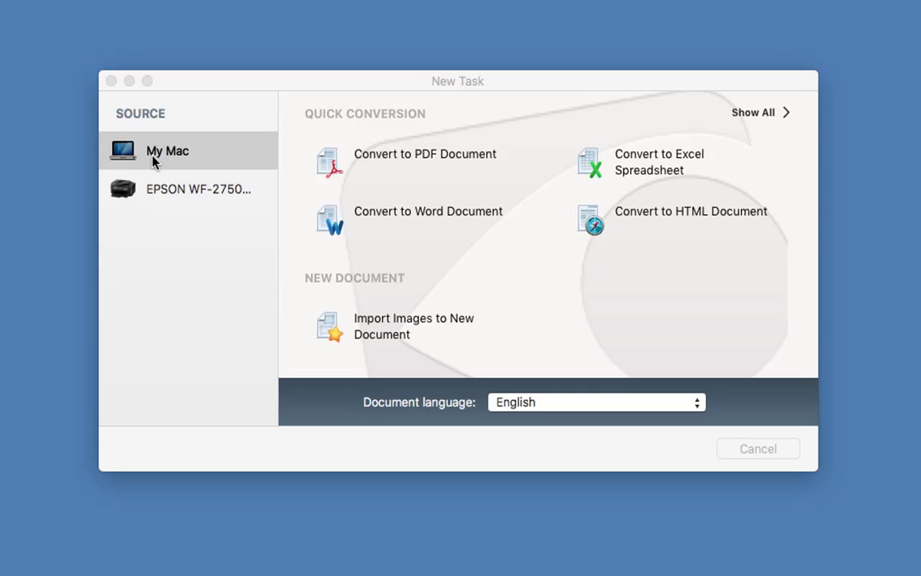
Open the settings for conversion to a Word document, keep Exact copy as the retained layout, and consult the help.
left_click(750, 114)
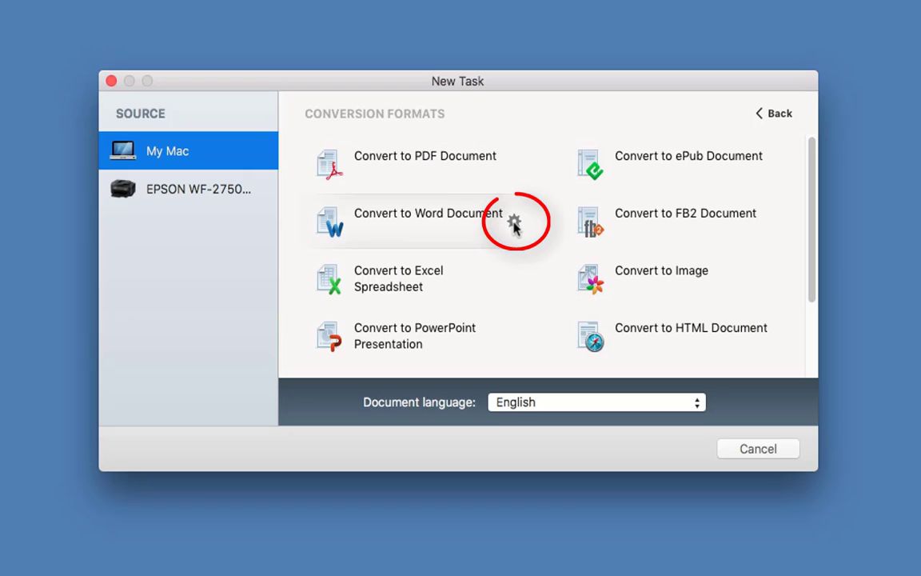
left_click(514, 224)
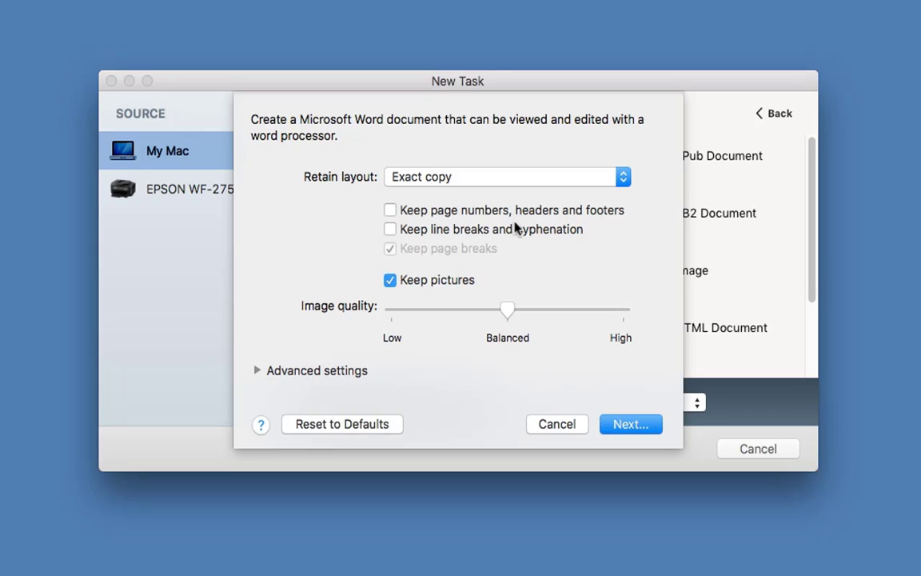
left_click(516, 177)
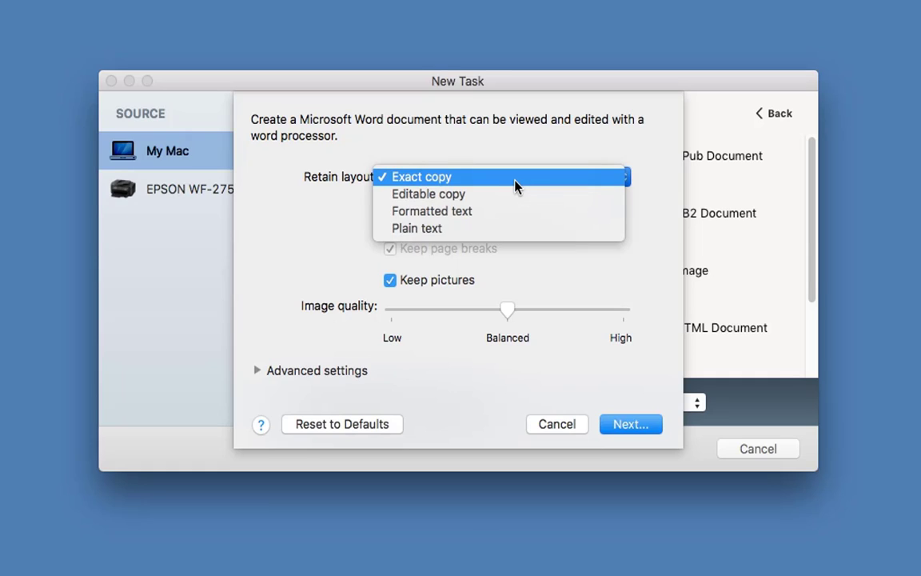
left_click(516, 184)
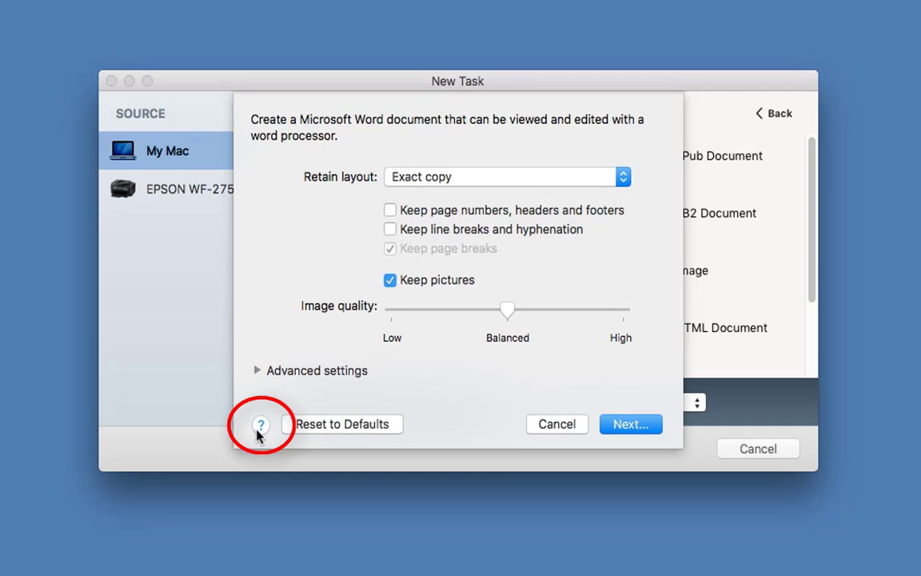
left_click(260, 424)
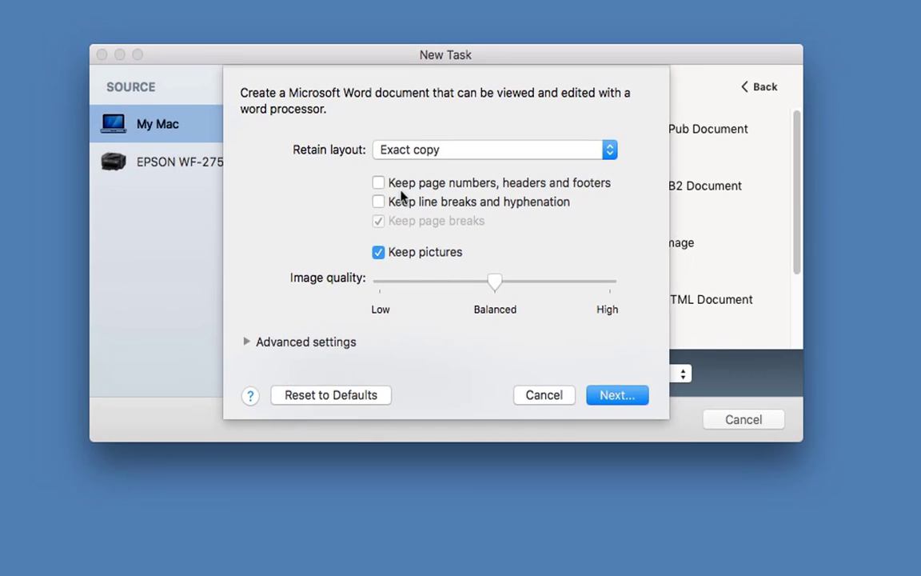
Enable keeping page numbers, headers and footers, keep pictures at Balanced image quality, and expand the advanced settings.
left_click(378, 183)
left_click(379, 204)
left_click(379, 254)
left_click(379, 255)
left_click_drag(497, 287, 645, 323)
left_click_drag(572, 295, 510, 294)
left_click_drag(378, 303, 497, 274)
left_click(247, 341)
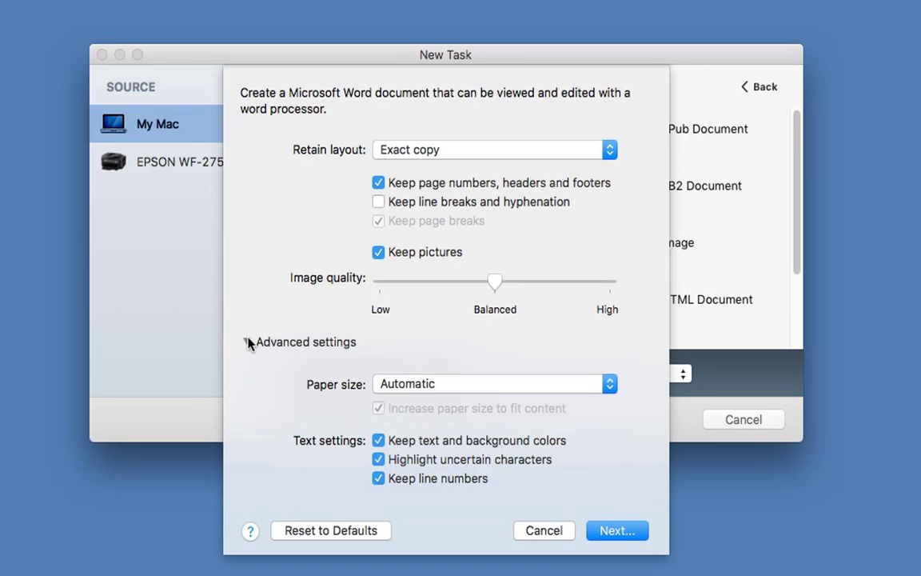
Try A4 as the paper size and its increase-to-fit-content option, and return the paper size to Automatic.
left_click(514, 388)
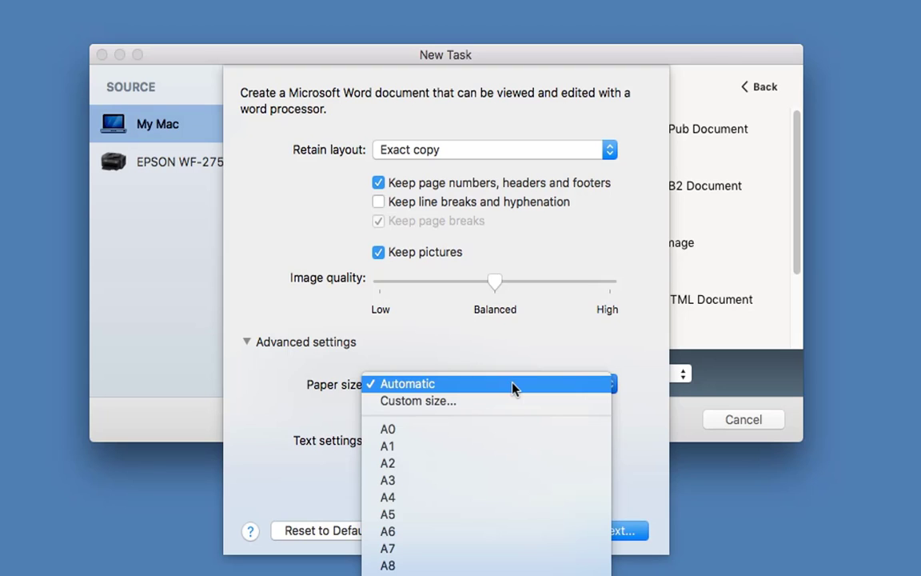
left_click(459, 497)
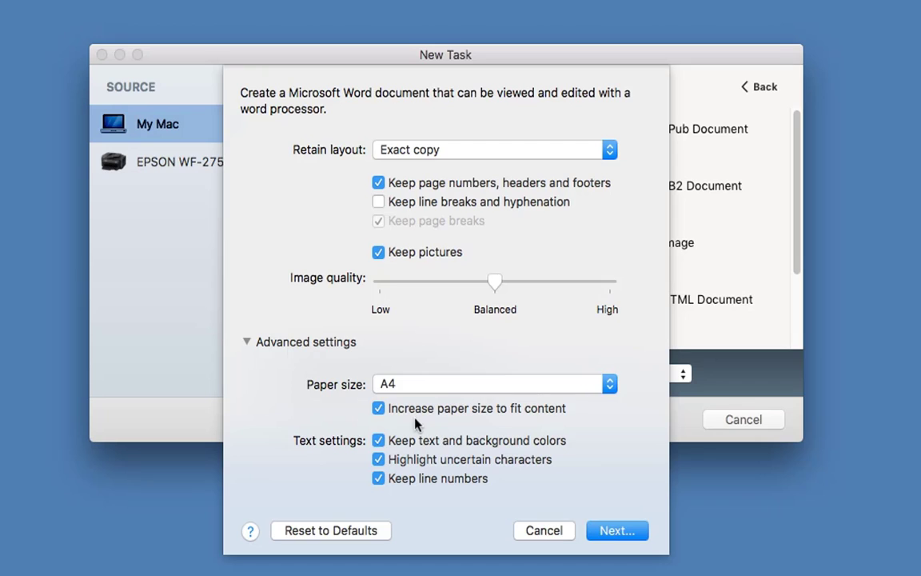
left_click(380, 412)
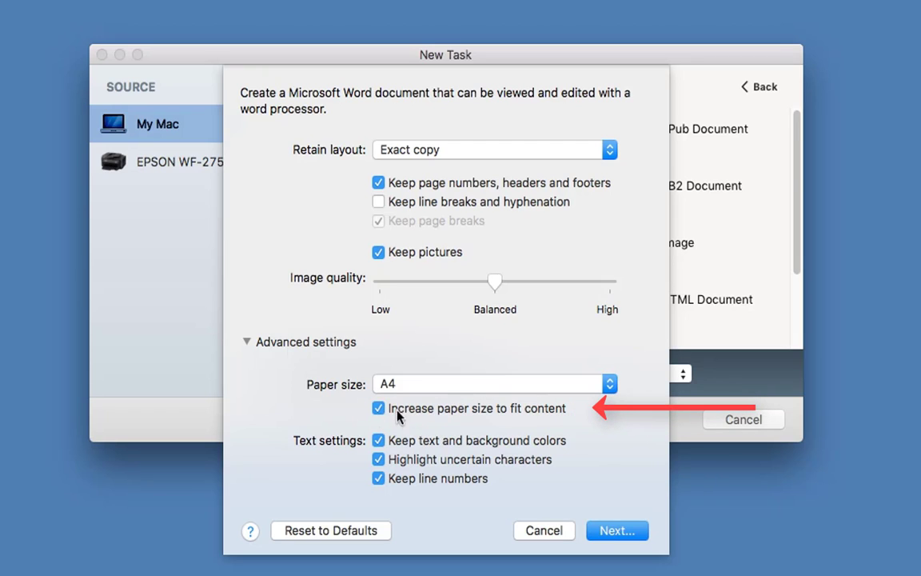
left_click(457, 384)
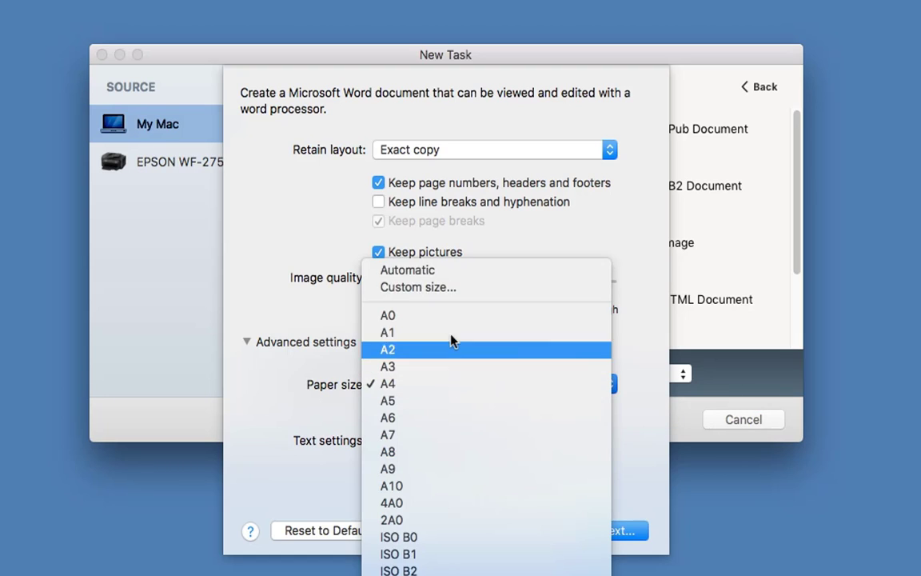
left_click(446, 269)
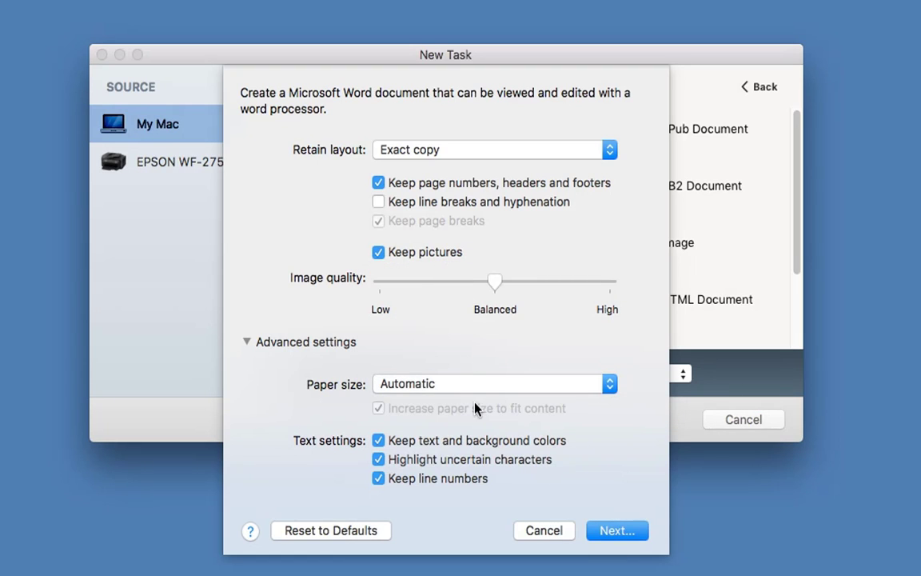
left_click(476, 391)
left_click(475, 398)
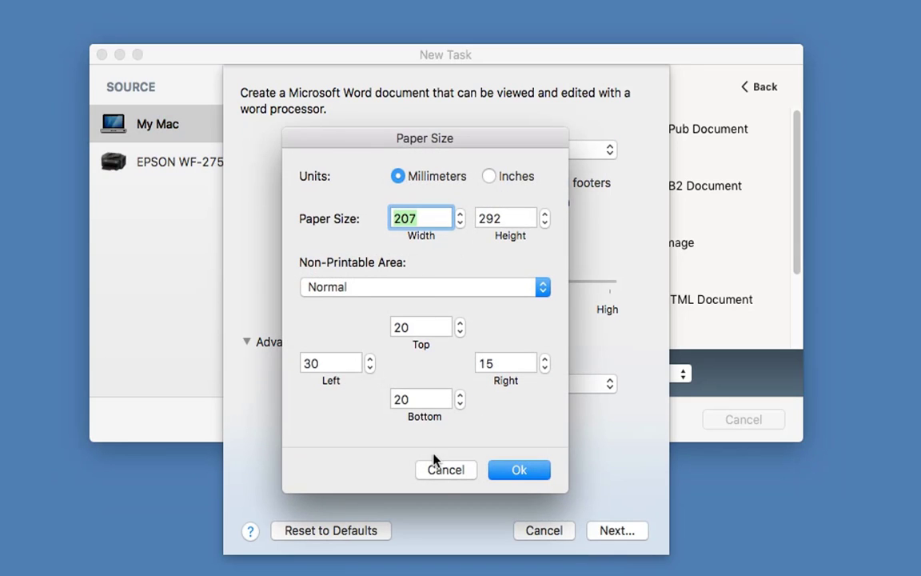
left_click(446, 478)
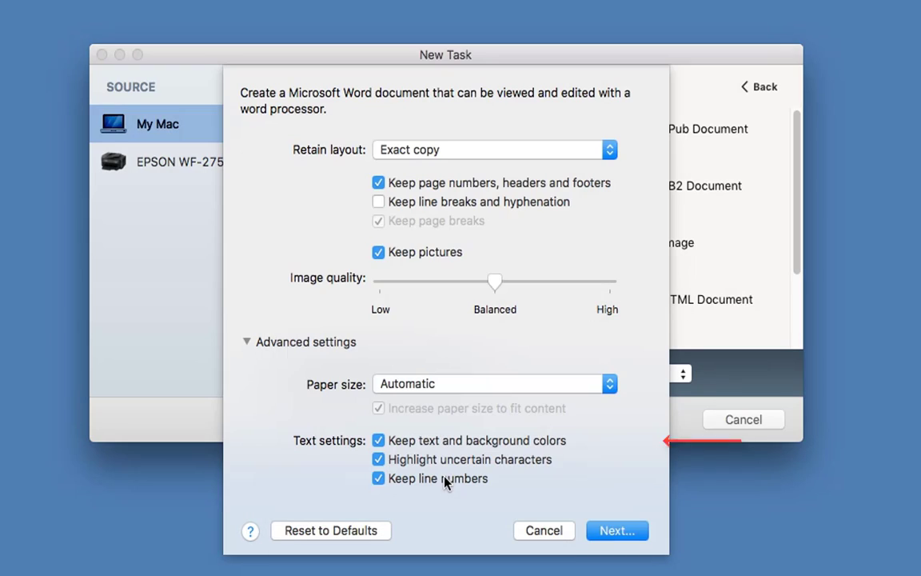
Turn off highlighting of uncertain characters, keep text and background colors on, and proceed to choosing the source file.
left_click(381, 446)
left_click(380, 442)
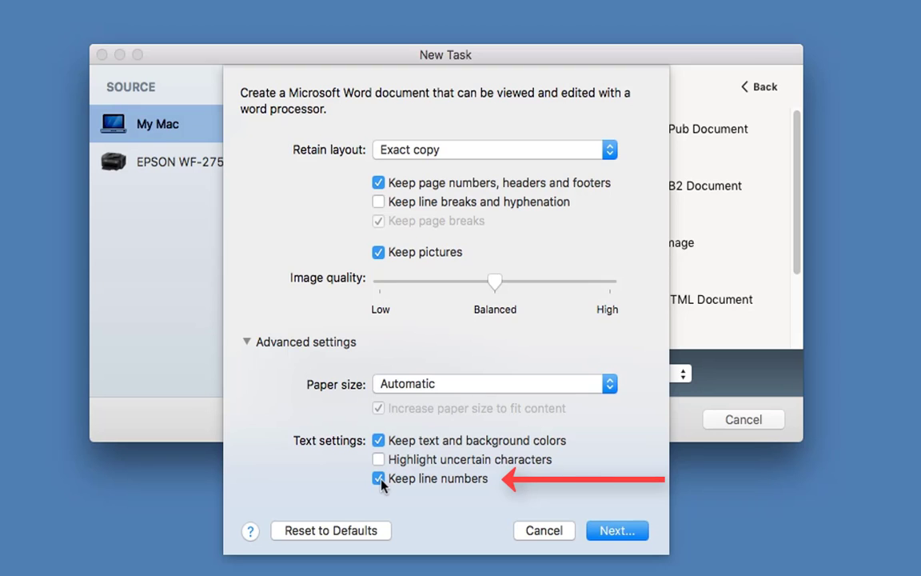
left_click(611, 531)
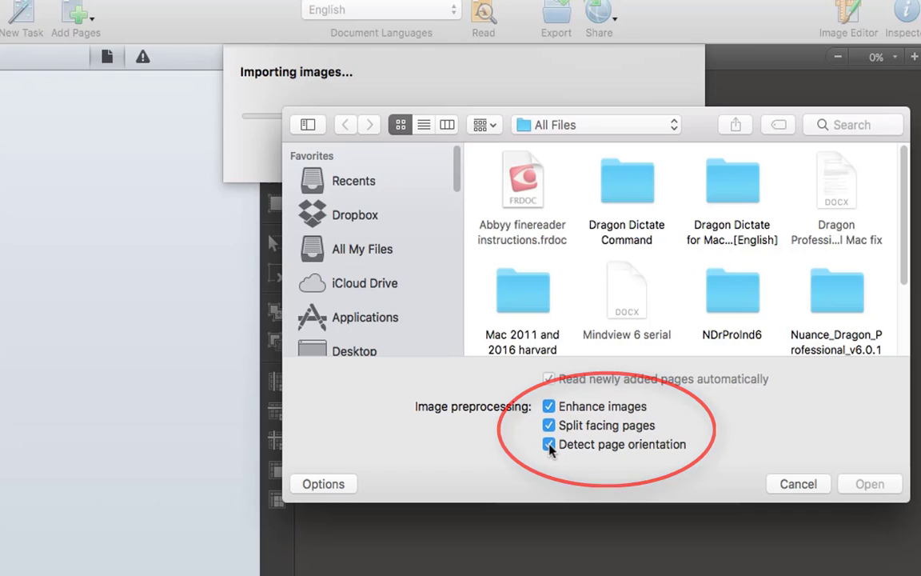
Import the 2014 "Tracking translocati" PDF from All My Files and stop the import partway.
scroll(480, 336, "down", 1)
left_click(352, 248)
scroll(680, 240, "down", 15)
left_click(732, 184)
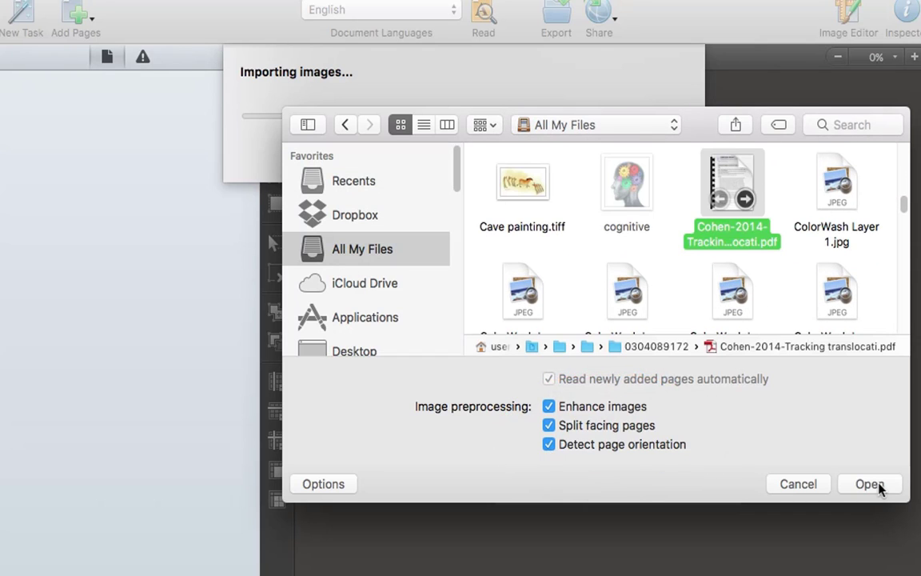
left_click(871, 485)
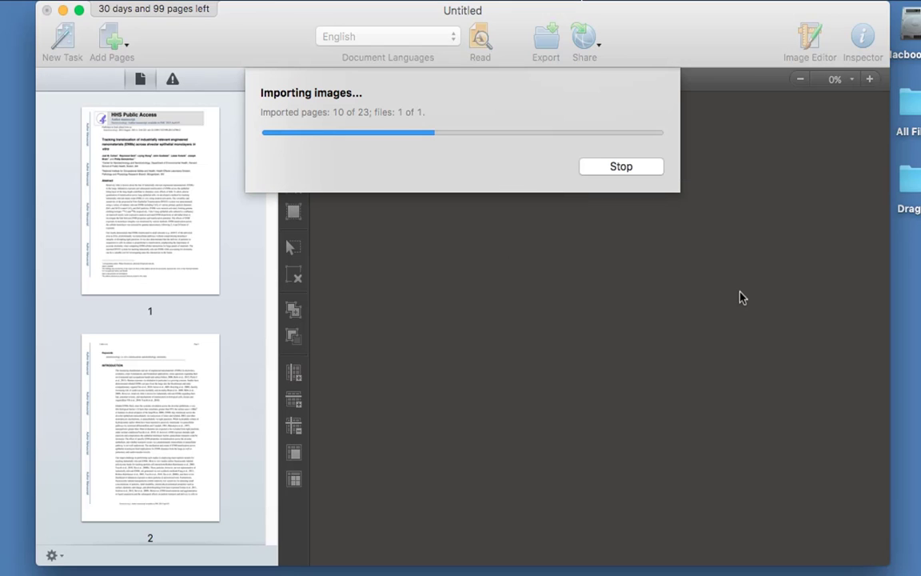
left_click(625, 169)
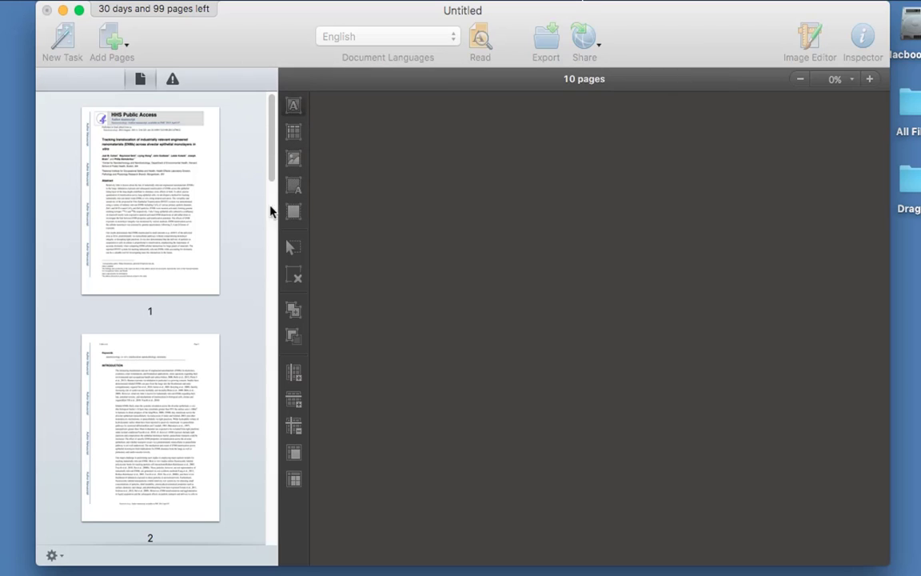
Draw a recognition area over most of page 1 and remove it.
left_click(138, 194)
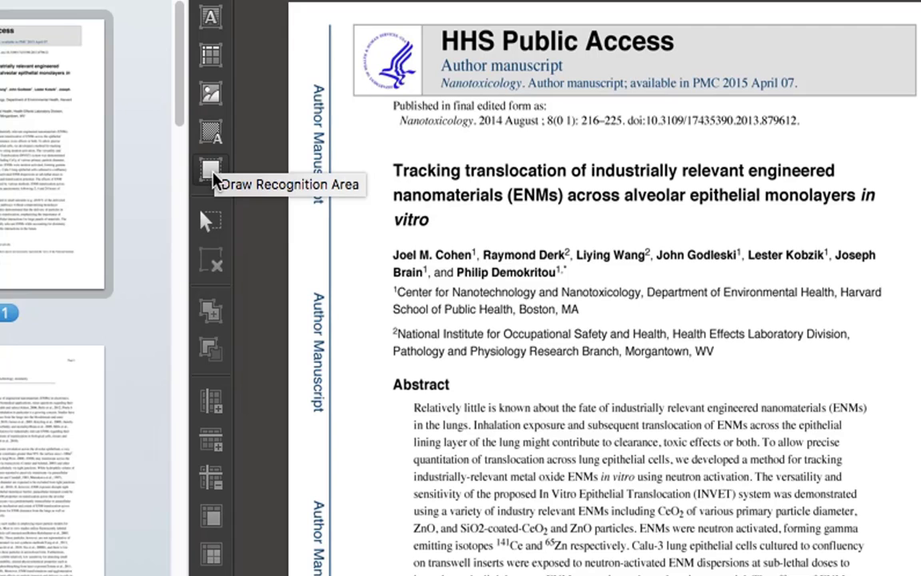
left_click(205, 173)
left_click_drag(317, 10, 544, 324)
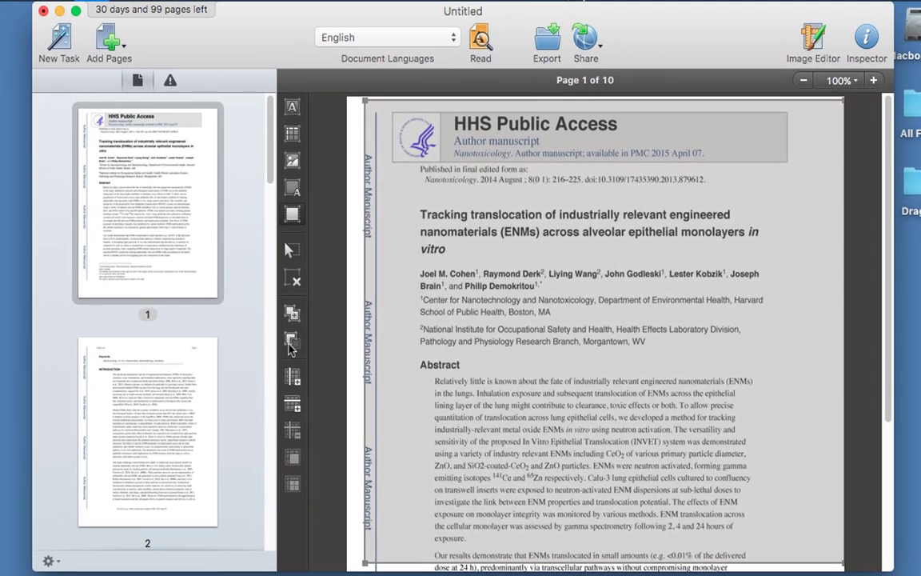
left_click(210, 351)
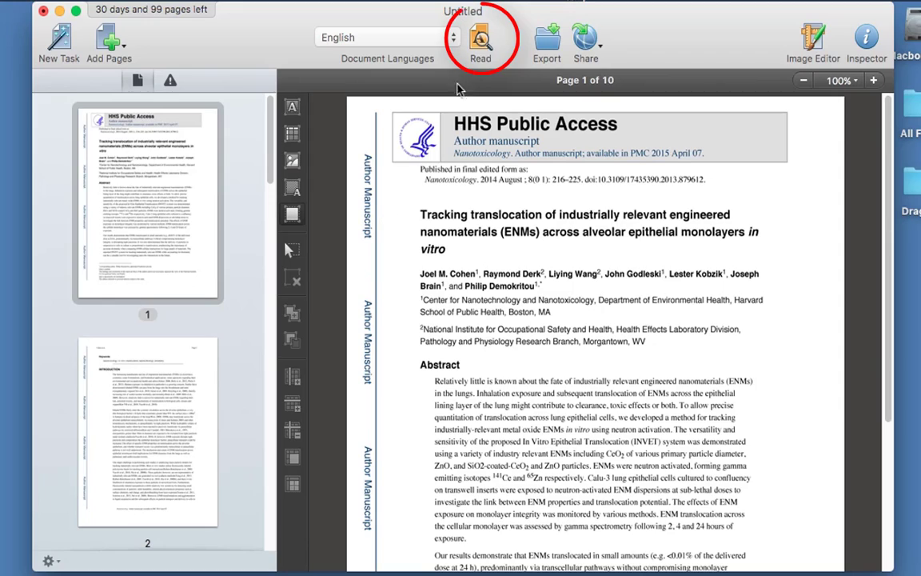
Run text recognition on the document, stop it partway, and browse the page thumbnails around page 3.
left_click(482, 38)
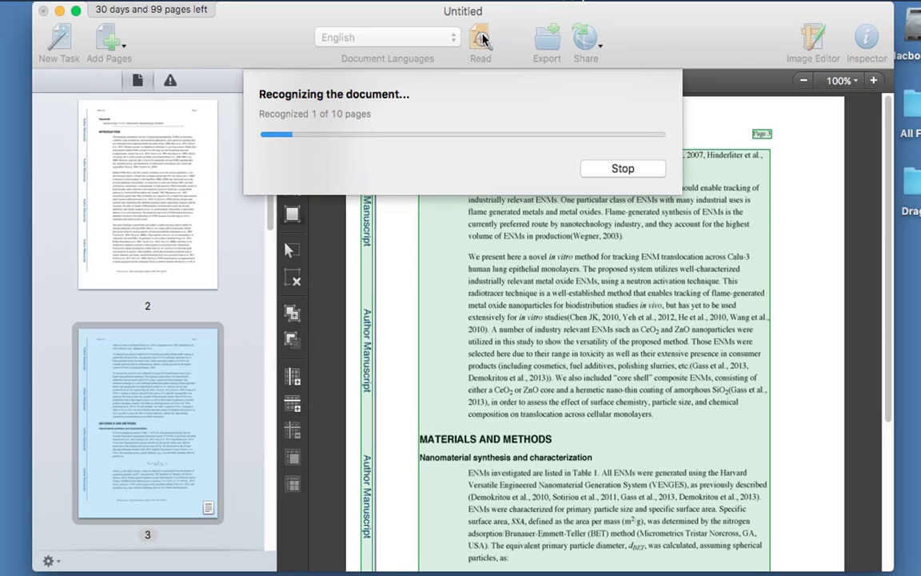
left_click(623, 169)
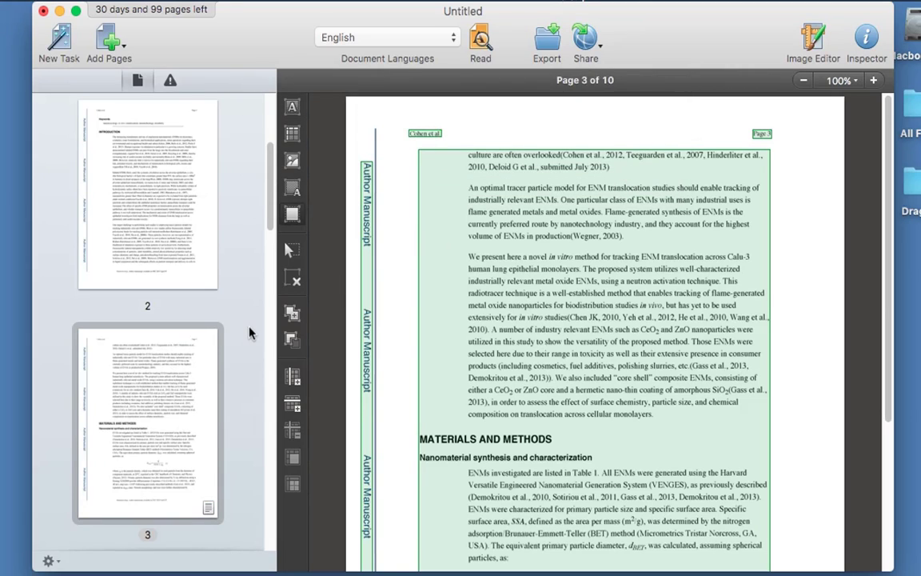
scroll(192, 389, "down", 5)
scroll(192, 389, "down", 3)
scroll(192, 389, "up", 6)
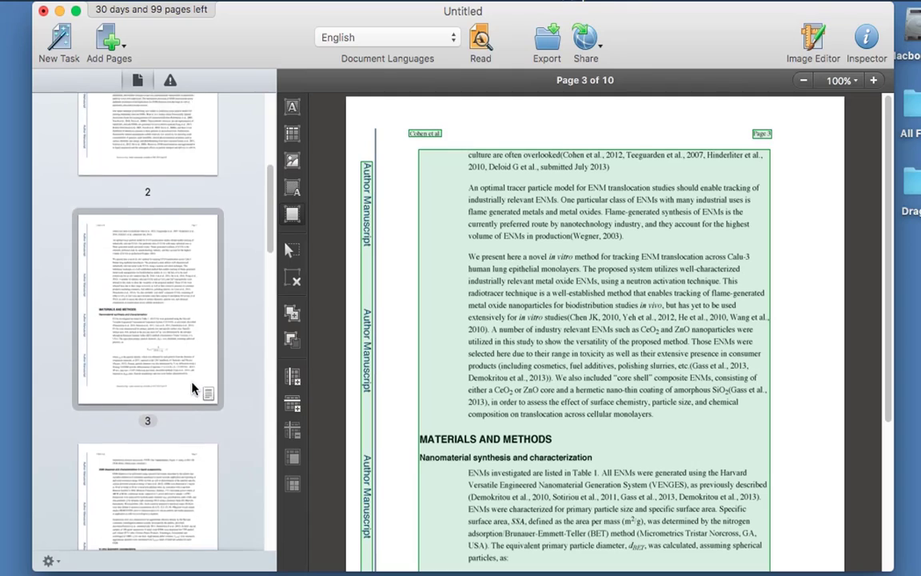
scroll(192, 388, "down", 1)
scroll(192, 389, "down", 1)
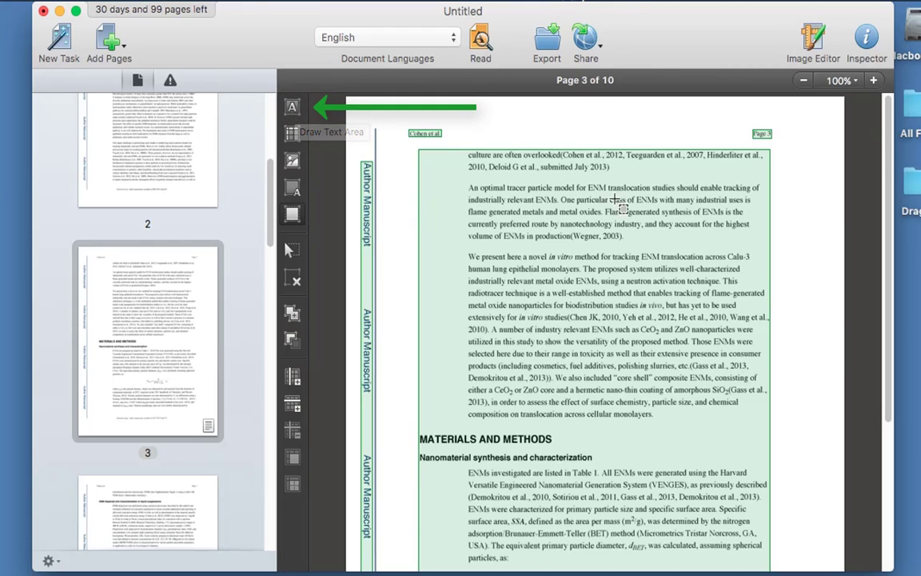
Draw a picture area around equation (1) near the end of page 3.
scroll(805, 311, "down", 3)
scroll(805, 311, "down", 4)
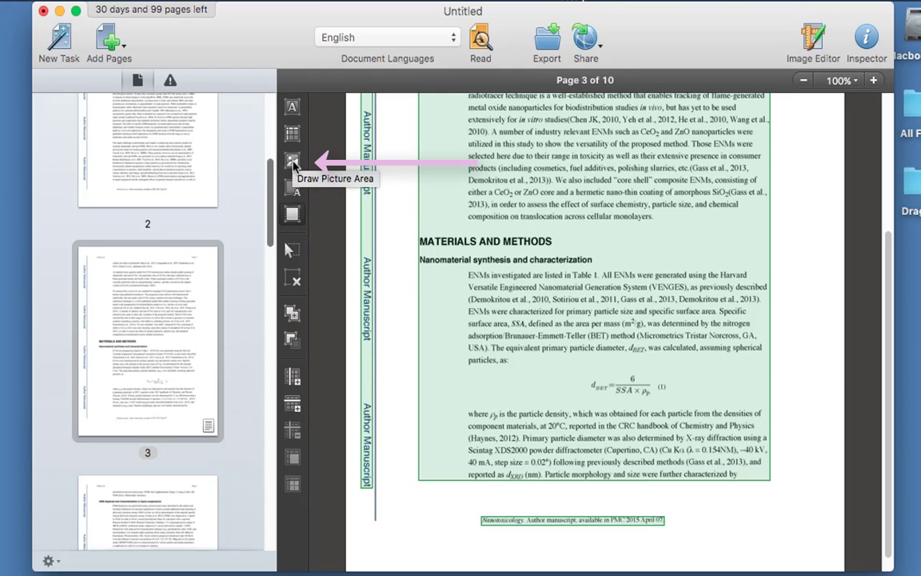
left_click(292, 167)
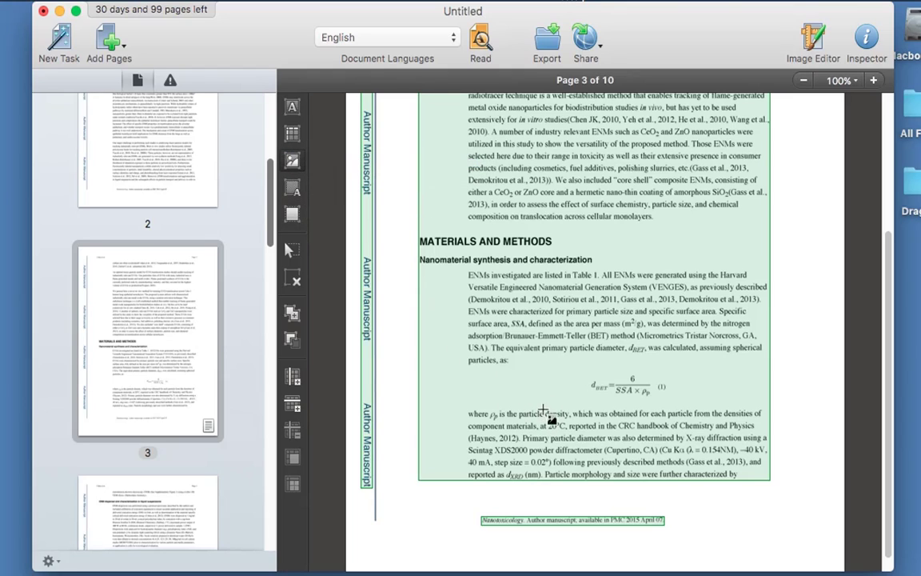
left_click_drag(572, 368, 698, 400)
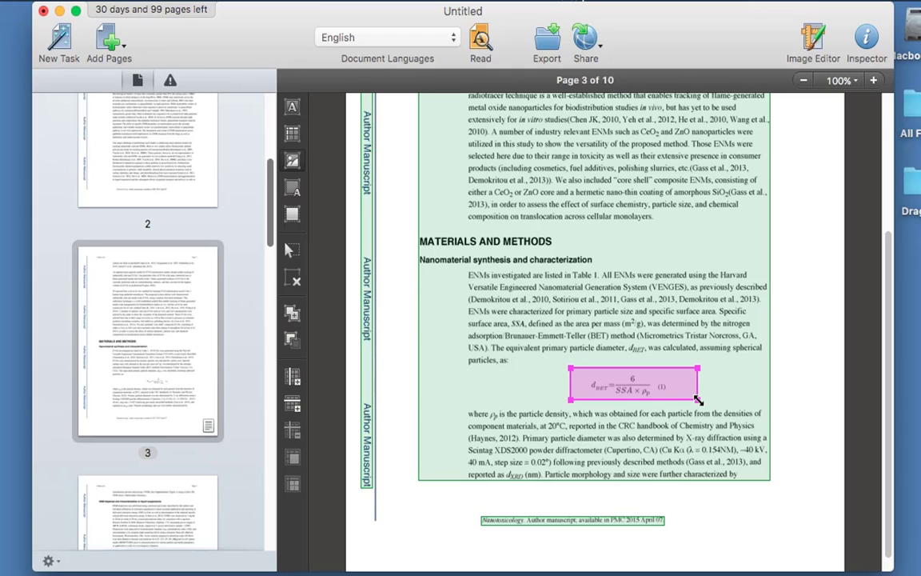
Add a rectangular part to the main text area on page 3, extending it into the right margin, and stretch that part upward.
scroll(325, 255, "up", 4)
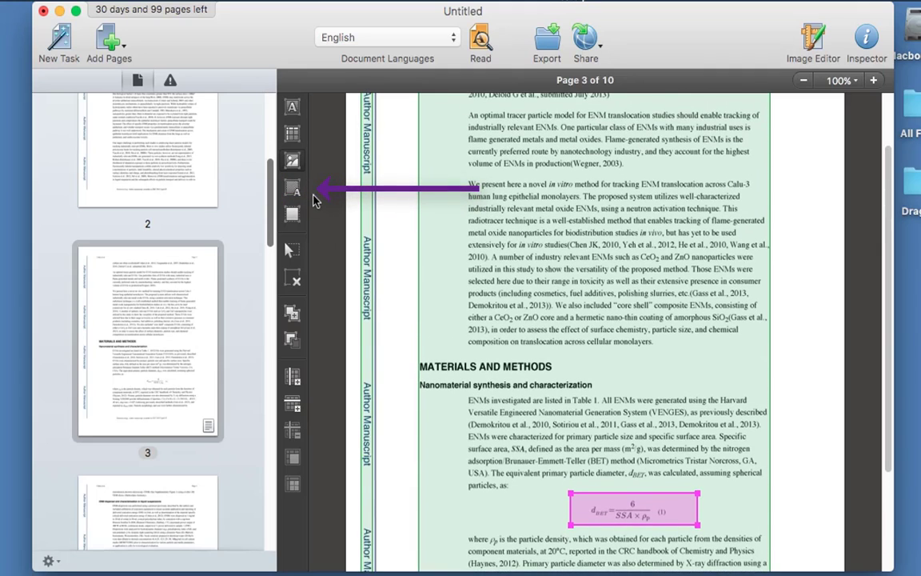
left_click(294, 280)
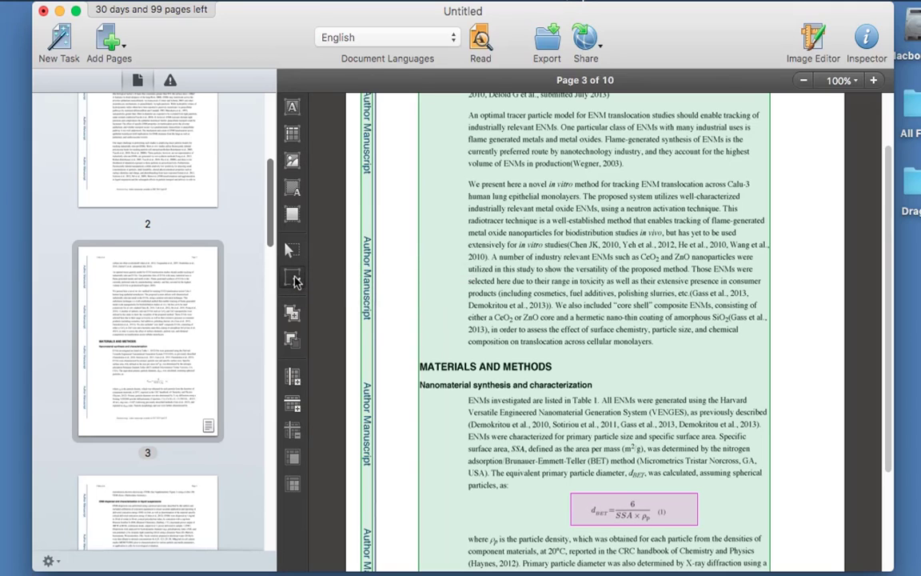
left_click_drag(392, 299, 440, 335)
left_click(293, 314)
left_click_drag(732, 176, 826, 265)
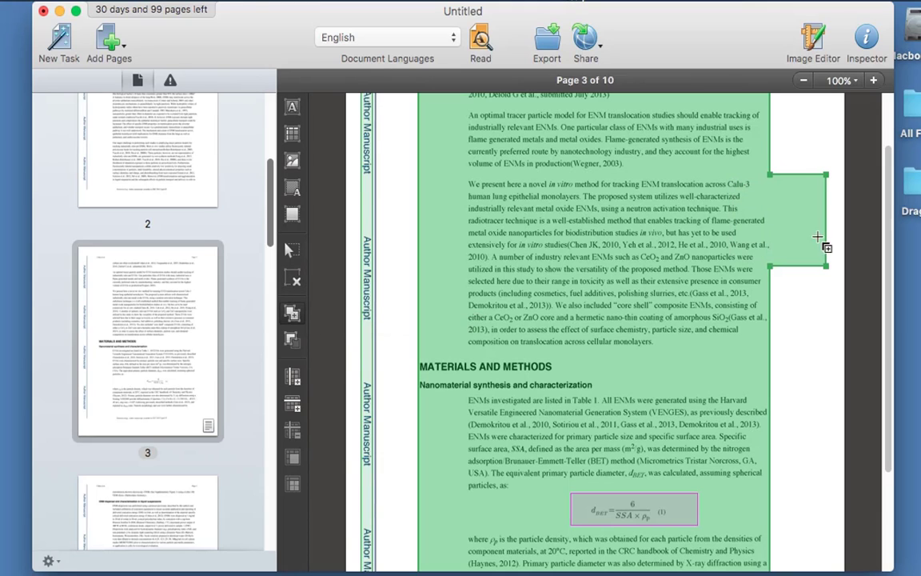
left_click_drag(806, 176, 804, 156)
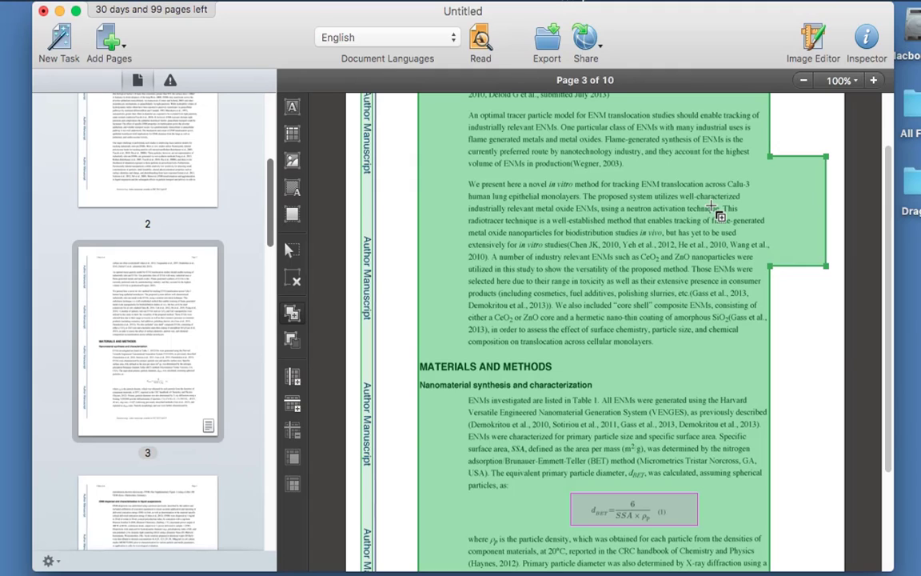
Cut the part protruding into the right margin from the main text area on page 3.
left_click(294, 342)
left_click(293, 340)
left_click_drag(766, 131, 841, 311)
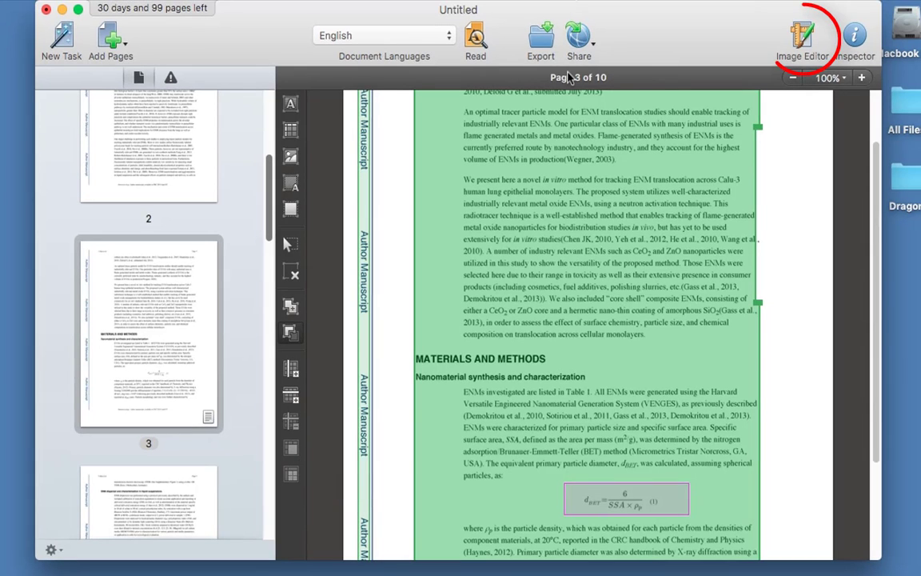
Open the Image Editor for page 3 and narrow the thumbnail pane to fit more of the page width.
left_click(802, 39)
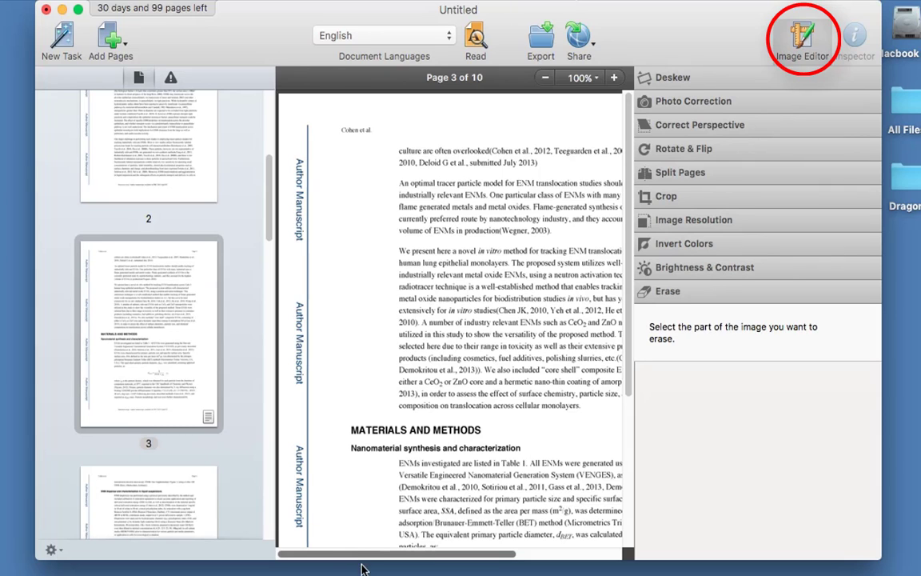
left_click_drag(371, 559, 391, 559)
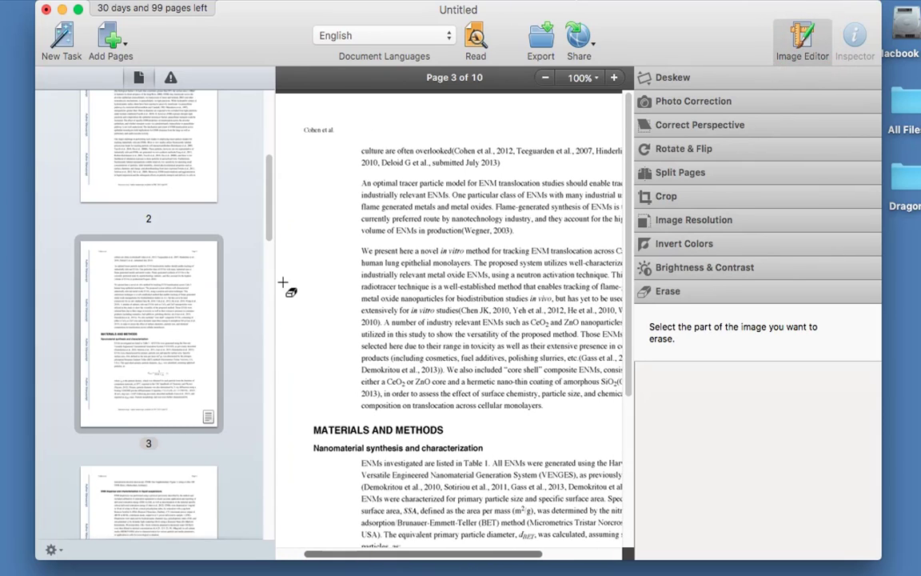
left_click_drag(277, 280, 161, 275)
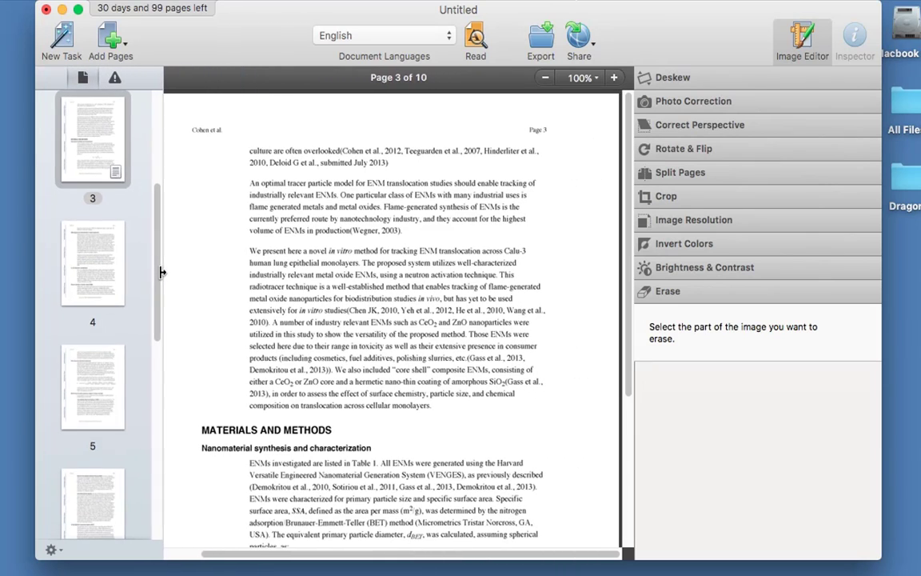
Review the Deskew page selection options and keep Current Page Only.
left_click(672, 78)
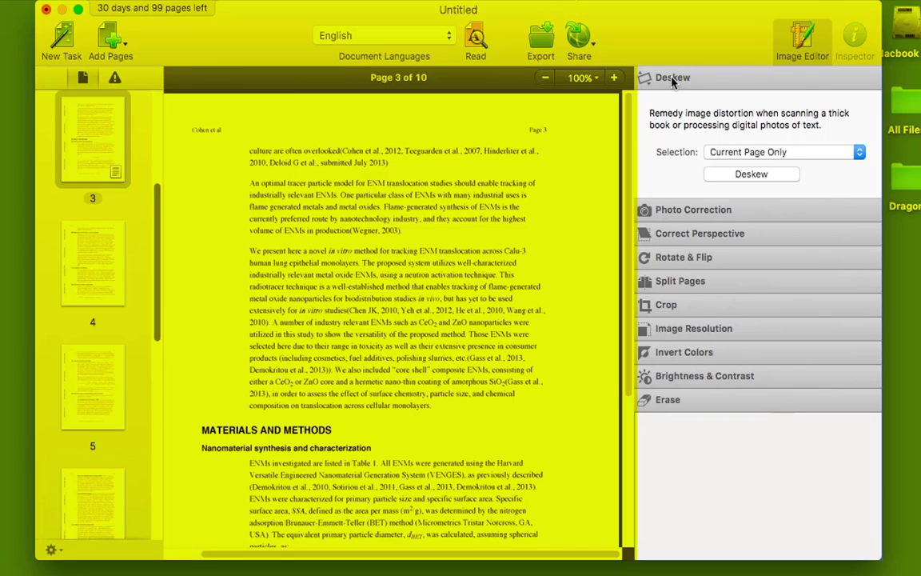
left_click(786, 158)
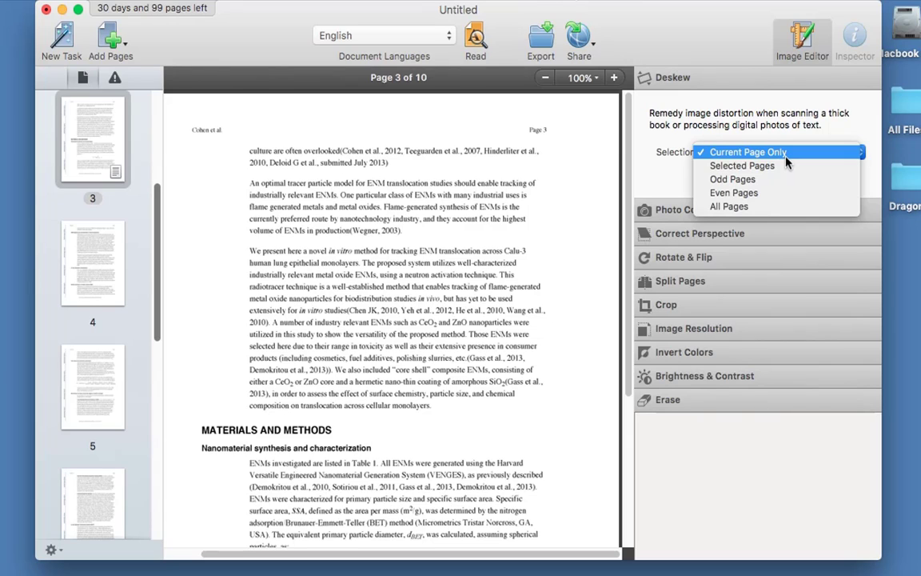
left_click(786, 156)
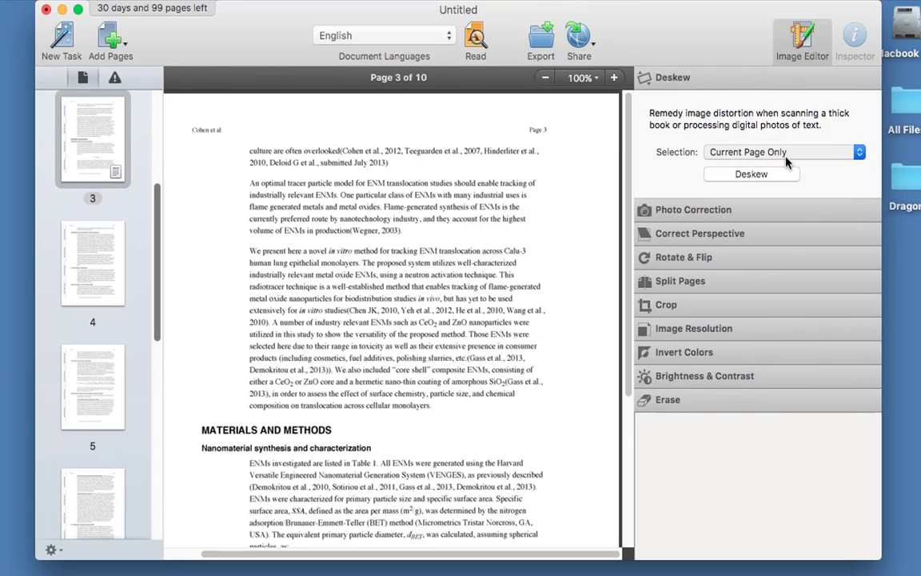
Review the Photo Correction enhancements and page selection, keeping Reduce ISO noise and Current Page Only.
left_click(743, 210)
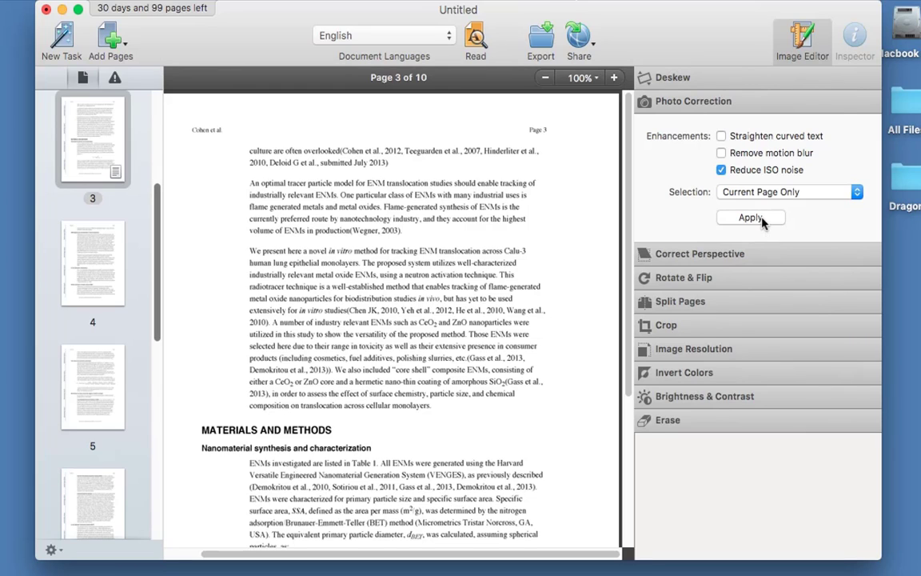
left_click(770, 198)
left_click(764, 192)
left_click(744, 218)
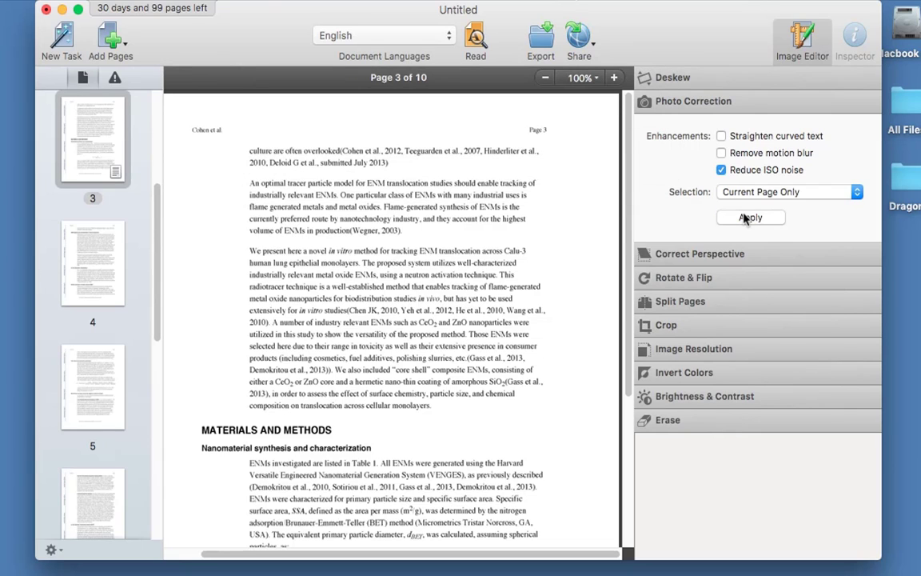
Fit the four corners of the perspective correction grid around the main text of page 3.
left_click(681, 253)
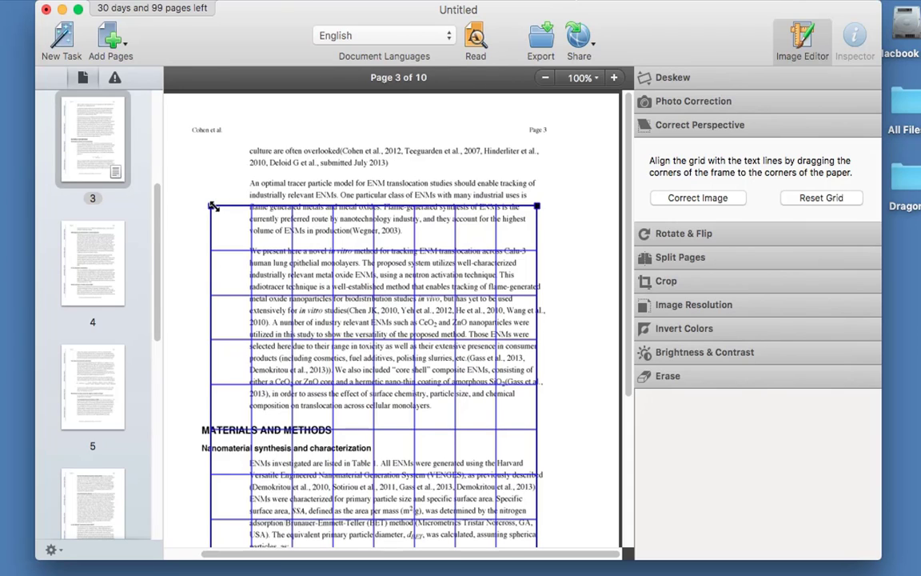
left_click_drag(210, 207, 243, 137)
left_click_drag(538, 205, 544, 136)
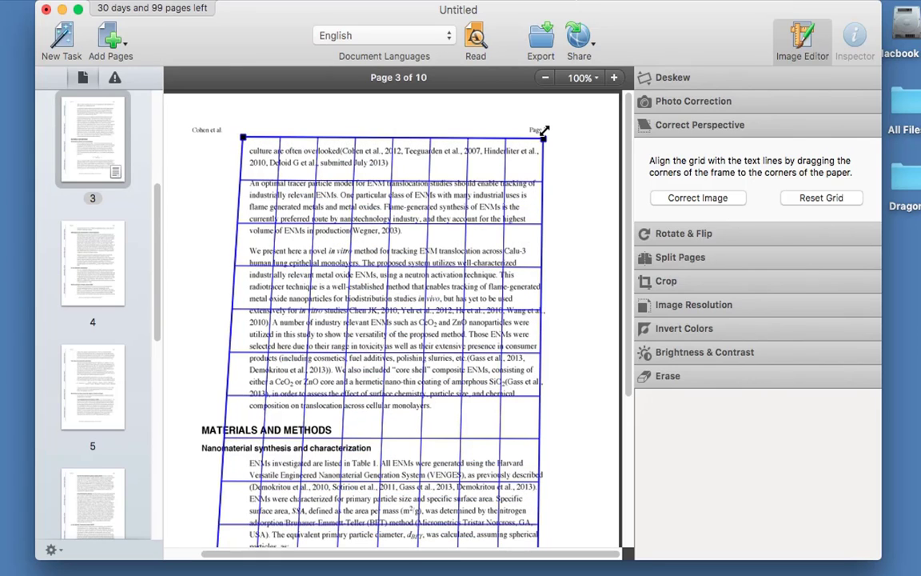
scroll(628, 336, "down", 5)
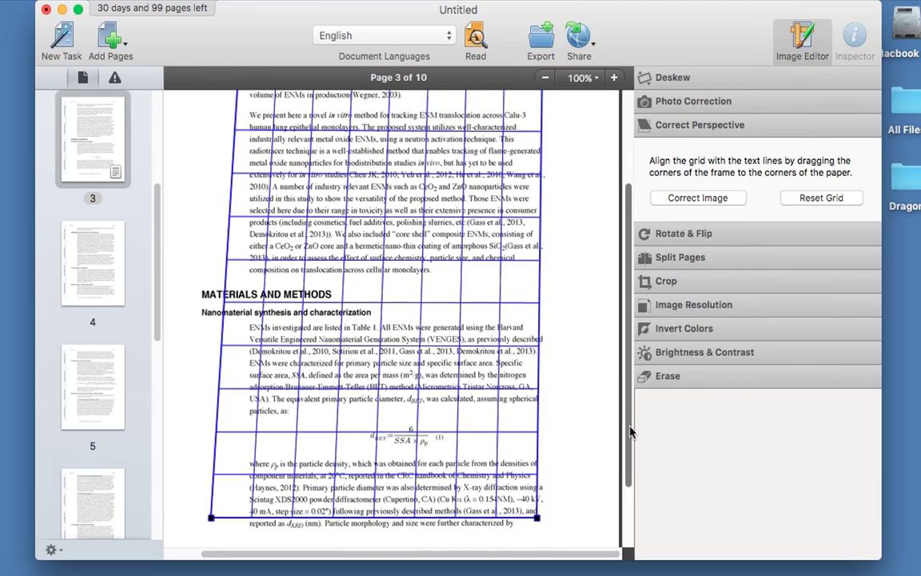
left_click_drag(537, 493, 590, 521)
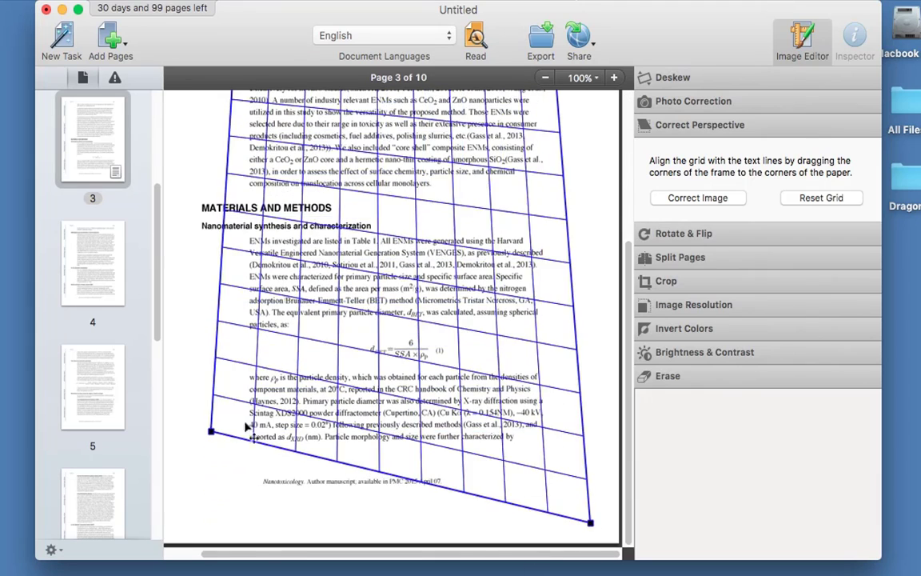
left_click_drag(210, 432, 204, 528)
scroll(302, 372, "up", 5)
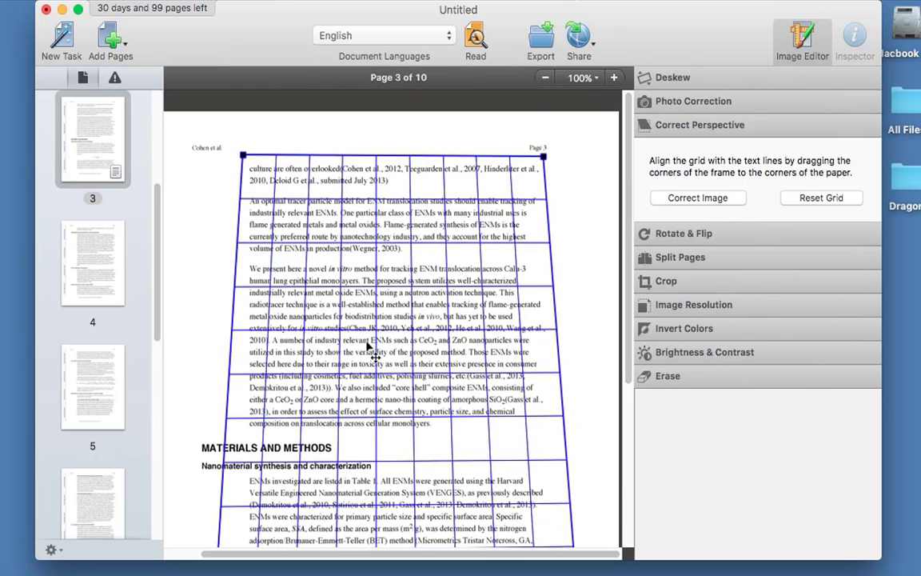
Rotate page 3 upside down and turn it upright again.
left_click(684, 237)
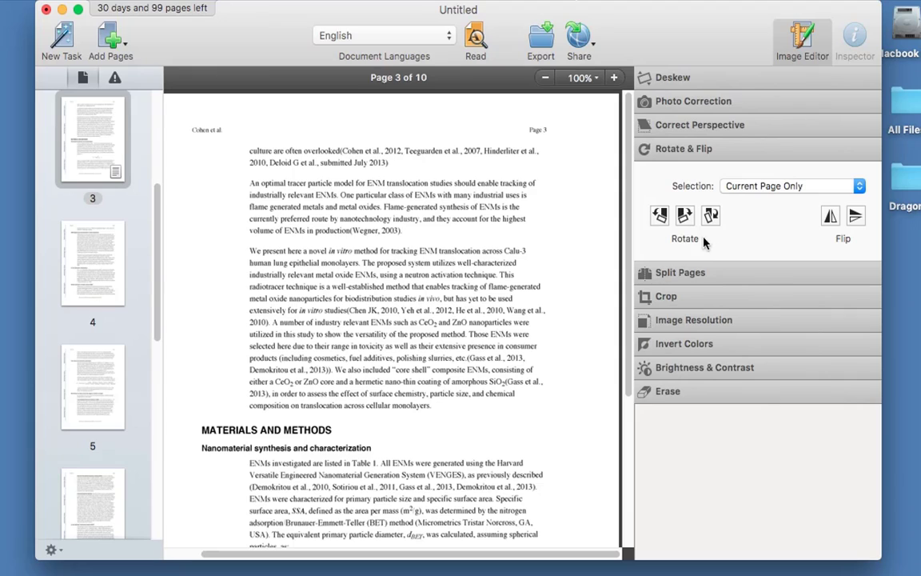
left_click(710, 216)
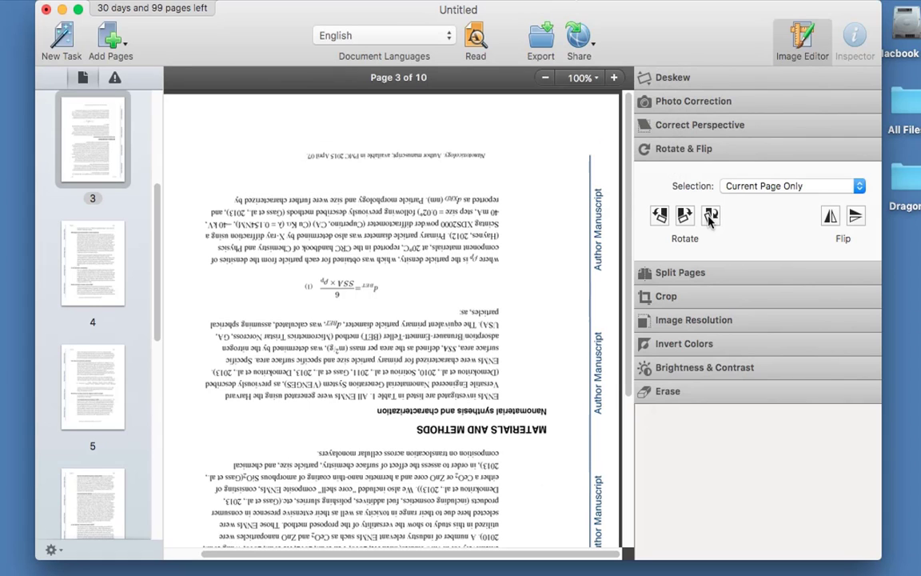
left_click(710, 217)
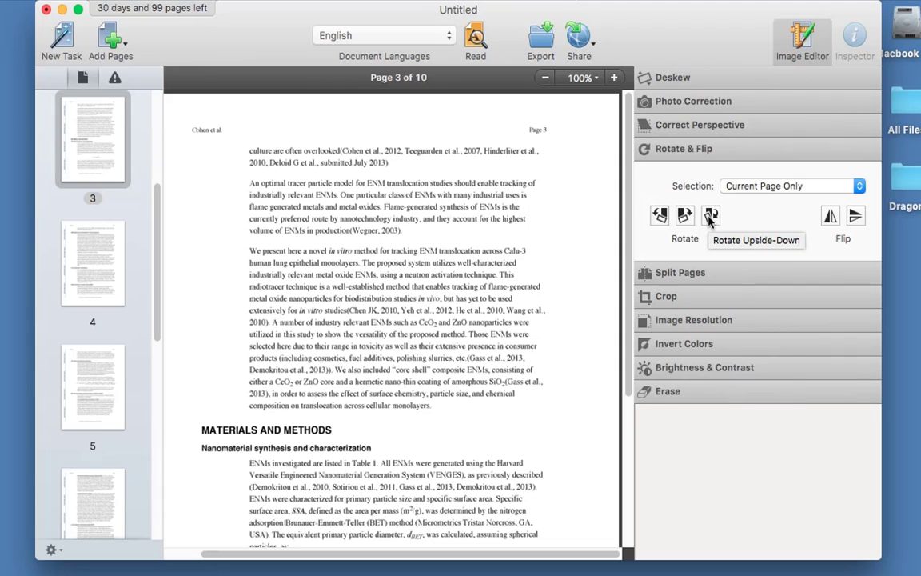
Place a horizontal page separator above the MATERIALS AND METHODS heading on page 3, review the split selection options, and clear the separator.
left_click(680, 272)
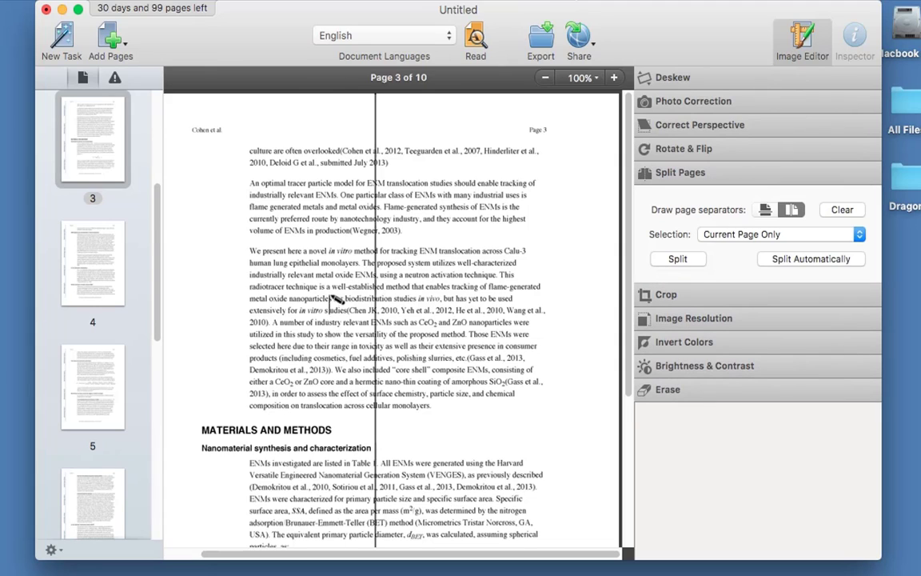
left_click(765, 210)
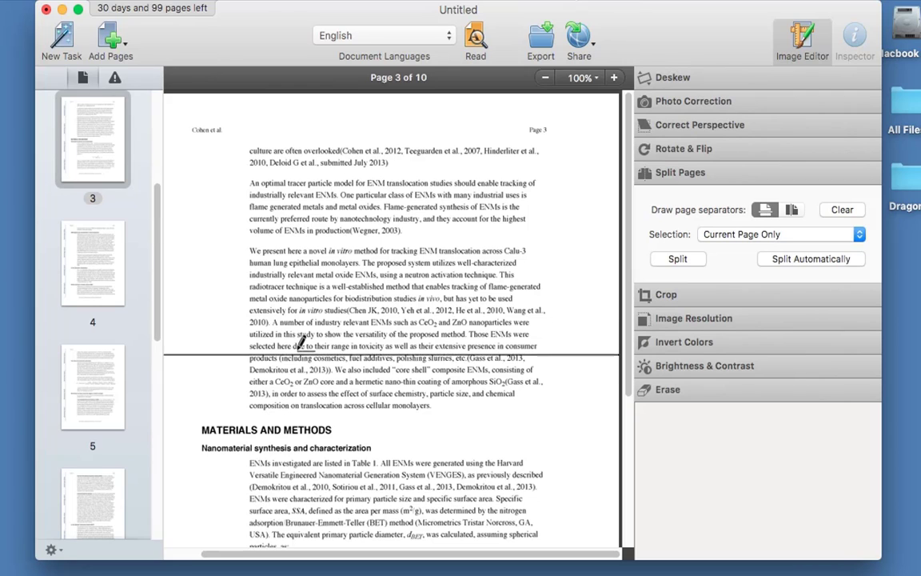
left_click(352, 418)
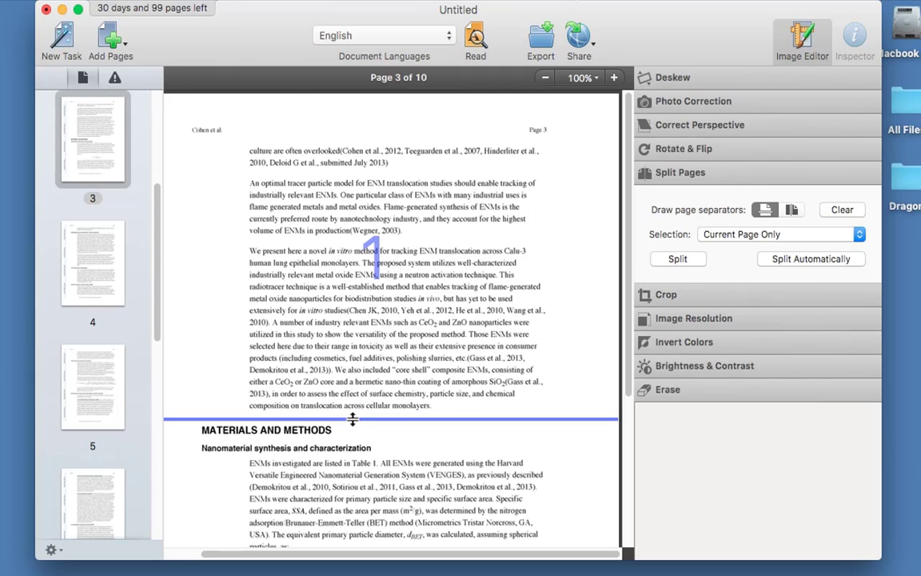
left_click(677, 259)
left_click(747, 234)
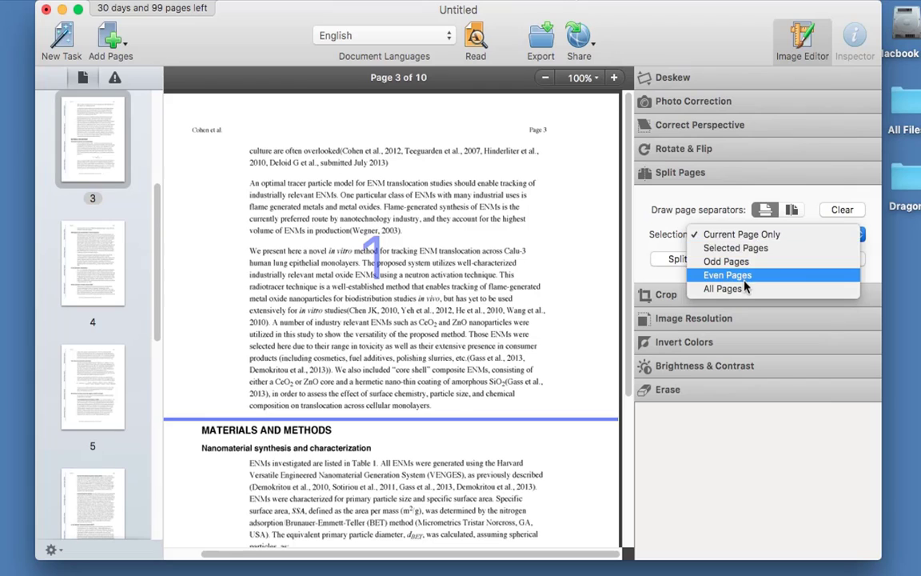
left_click(744, 235)
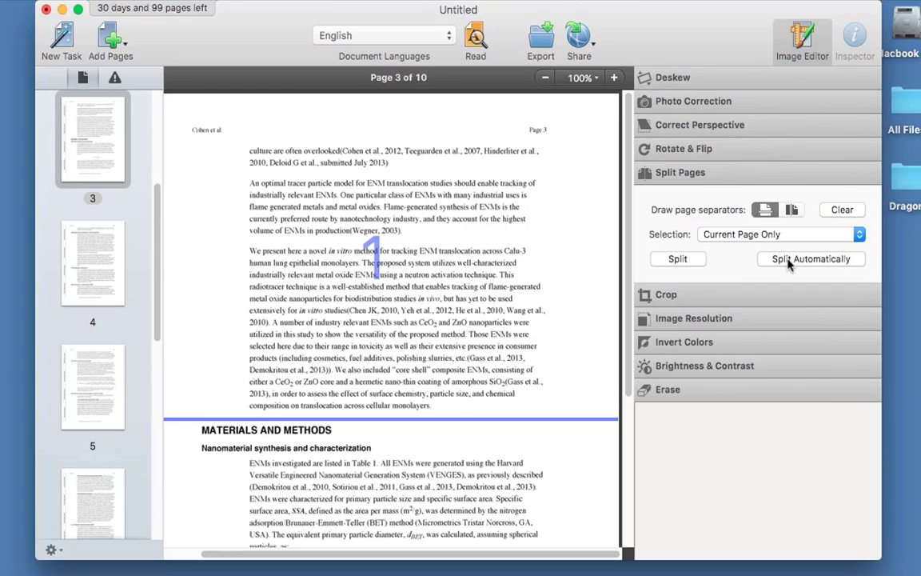
left_click(837, 209)
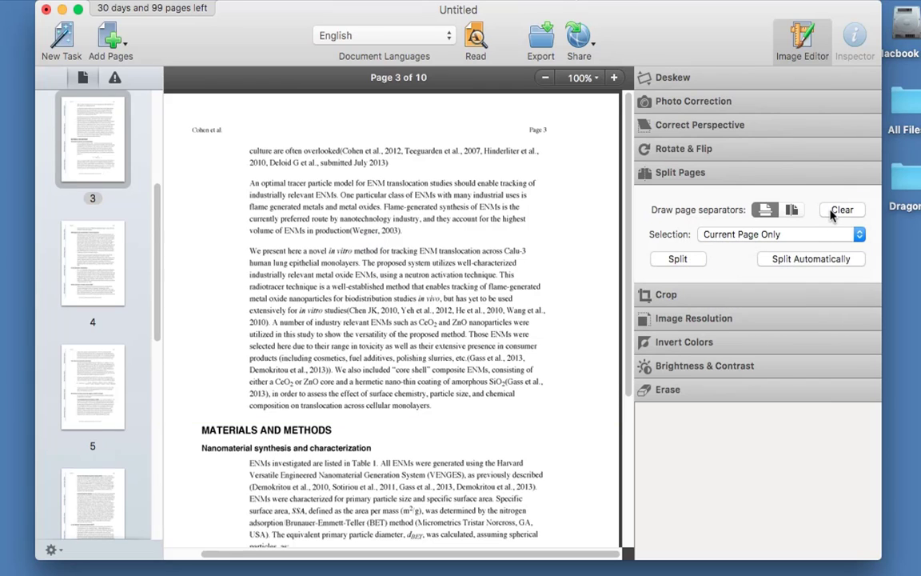
Crop page 3 to an area about 34 by 29 mm at the start of the main text, and undo the crop.
left_click(672, 295)
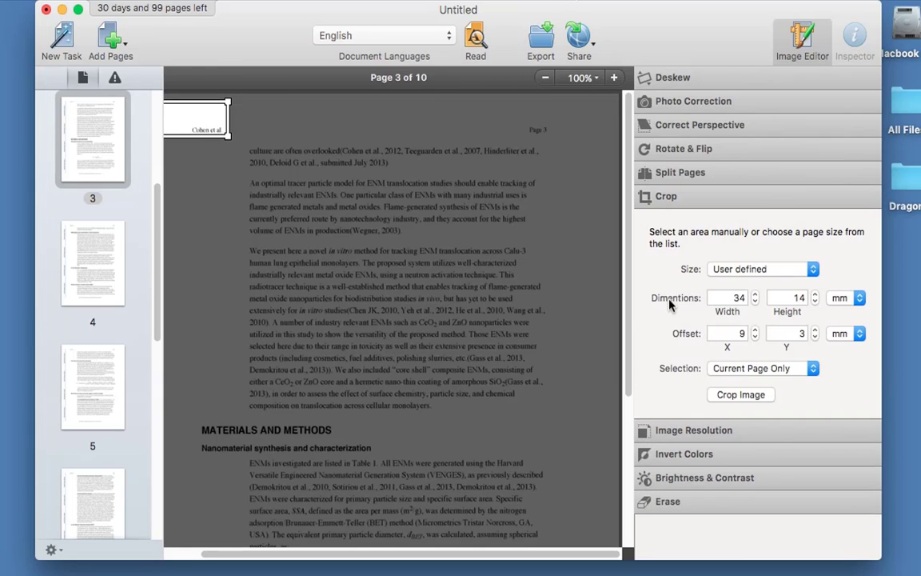
left_click_drag(231, 138, 307, 206)
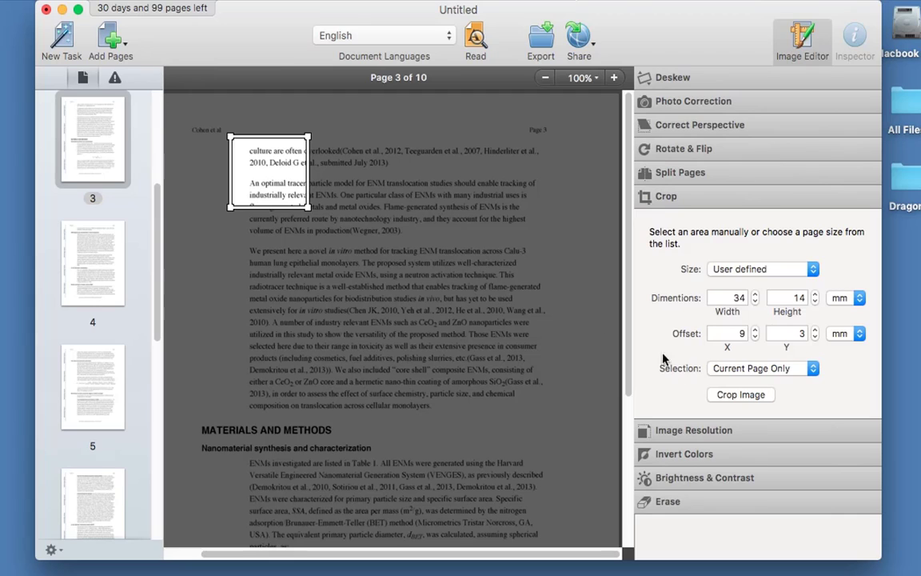
left_click(739, 394)
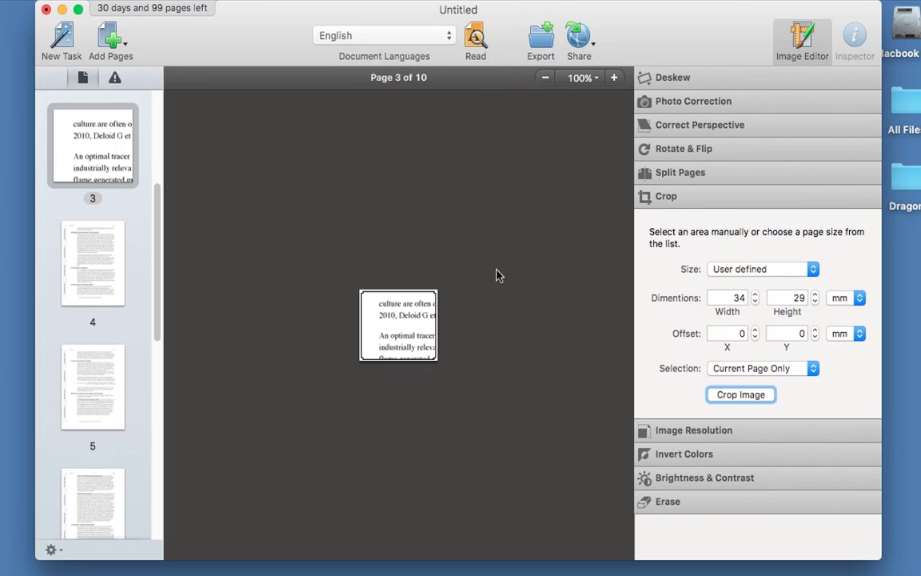
key("super+z")
Review the preset resolution values offered for resizing the page 3 image.
left_click(705, 430)
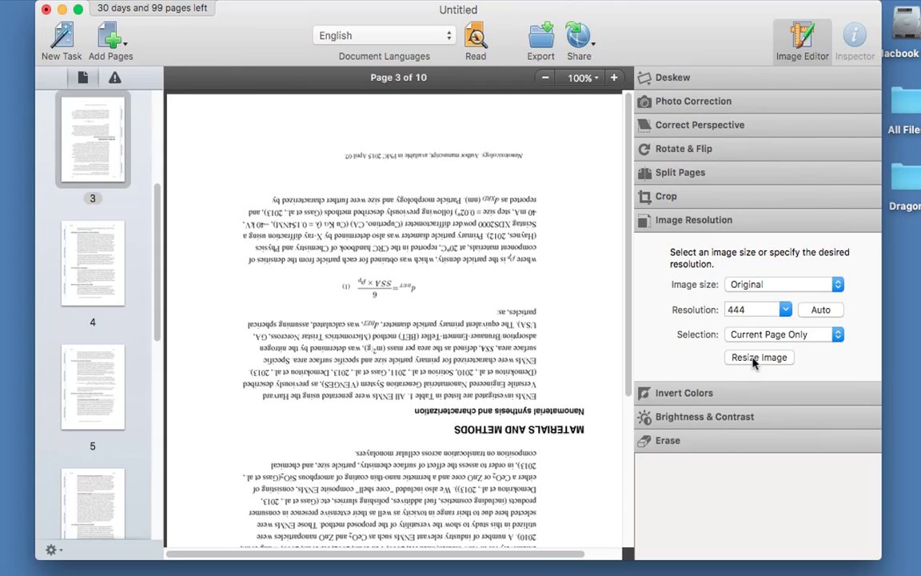
left_click(785, 309)
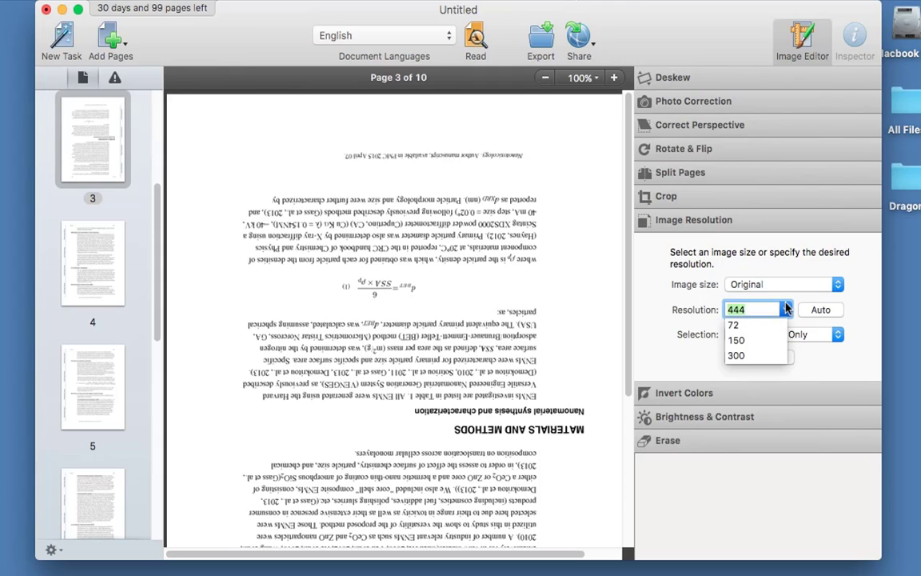
left_click(785, 309)
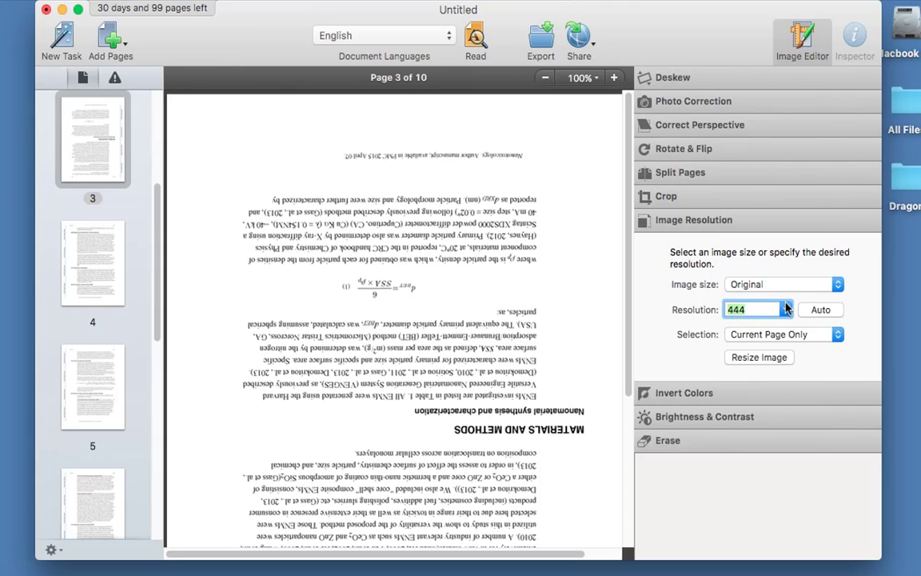
Invert the colors of page 3 and rotate the page counterclockwise until its text is upright.
left_click(682, 395)
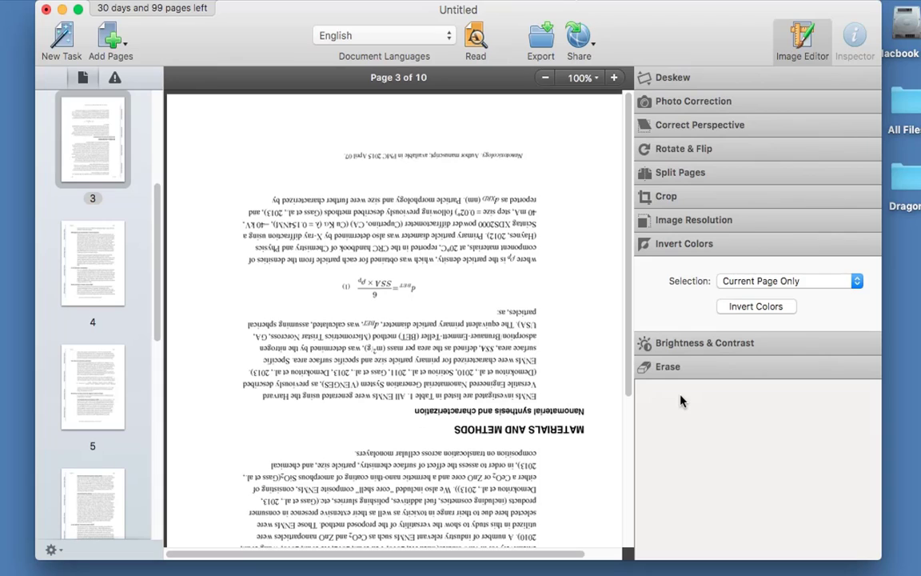
left_click(755, 307)
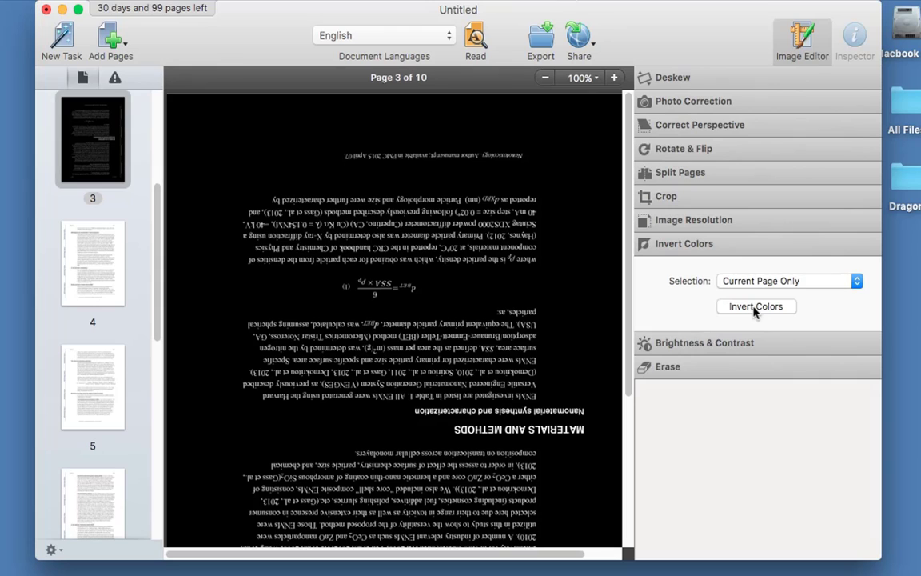
left_click(721, 149)
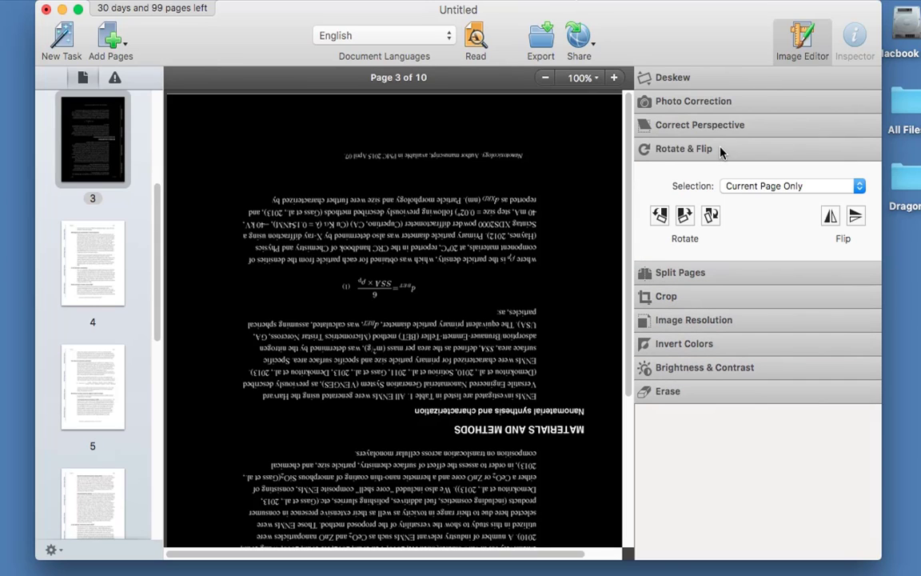
left_click(659, 215)
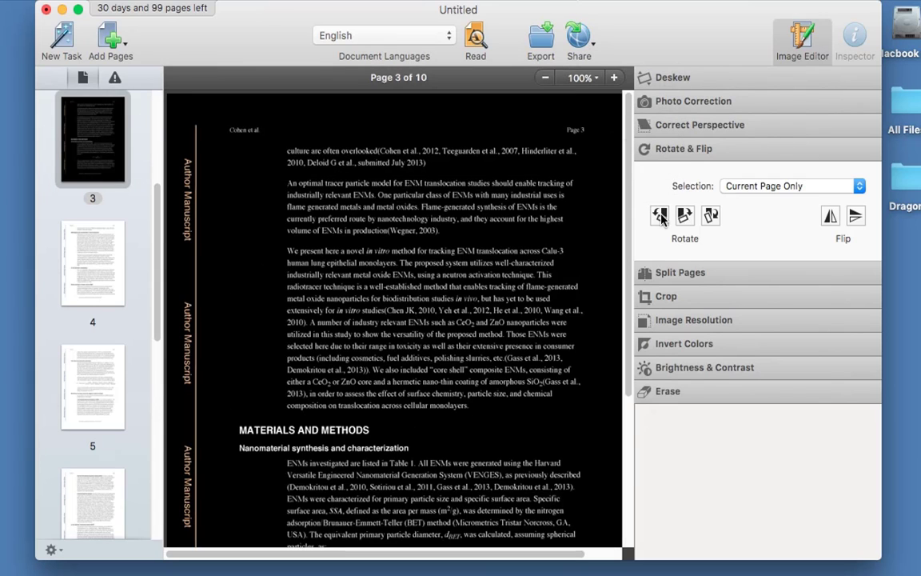
Restore the original colors of page 3 by inverting them again.
left_click(684, 345)
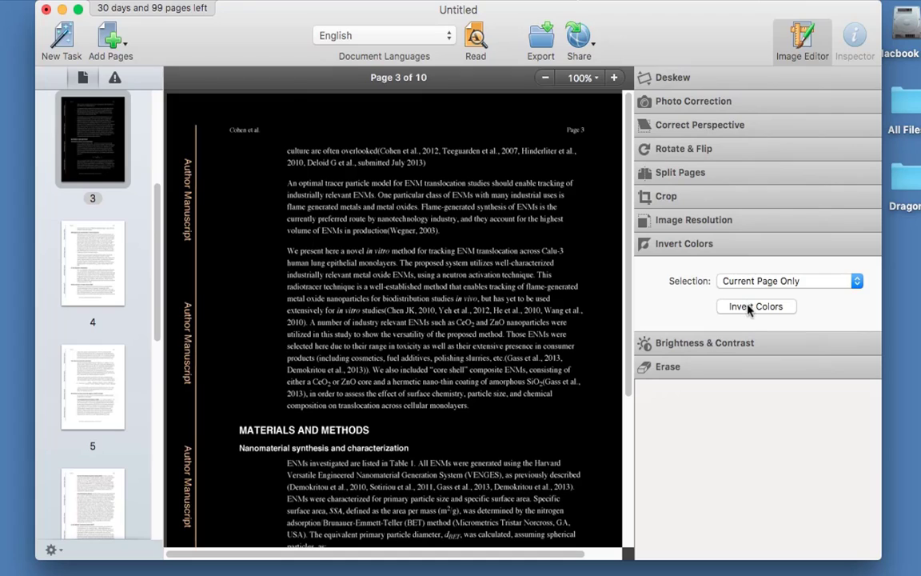
left_click(749, 308)
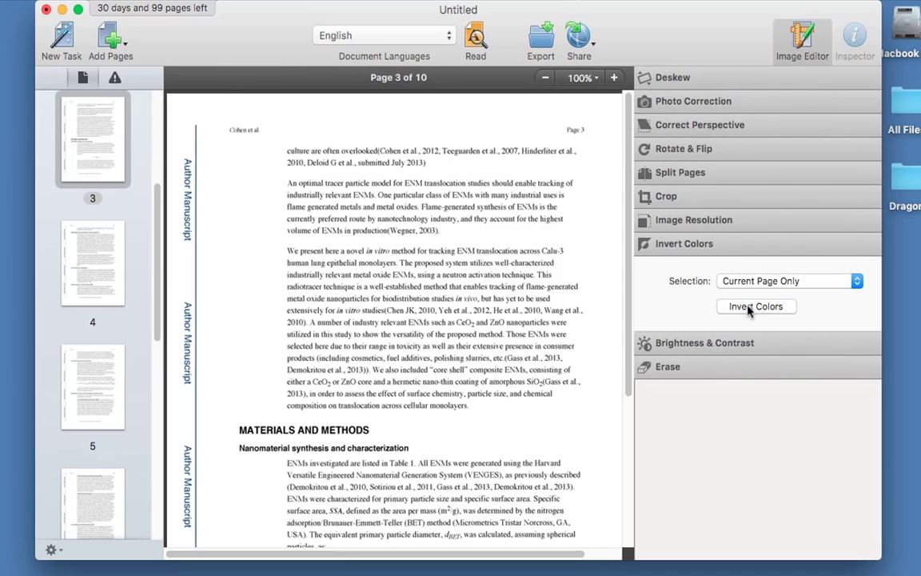
Erase the "MATERIALS AND METHODS" heading from the page 3 image and undo the erasure.
left_click(700, 342)
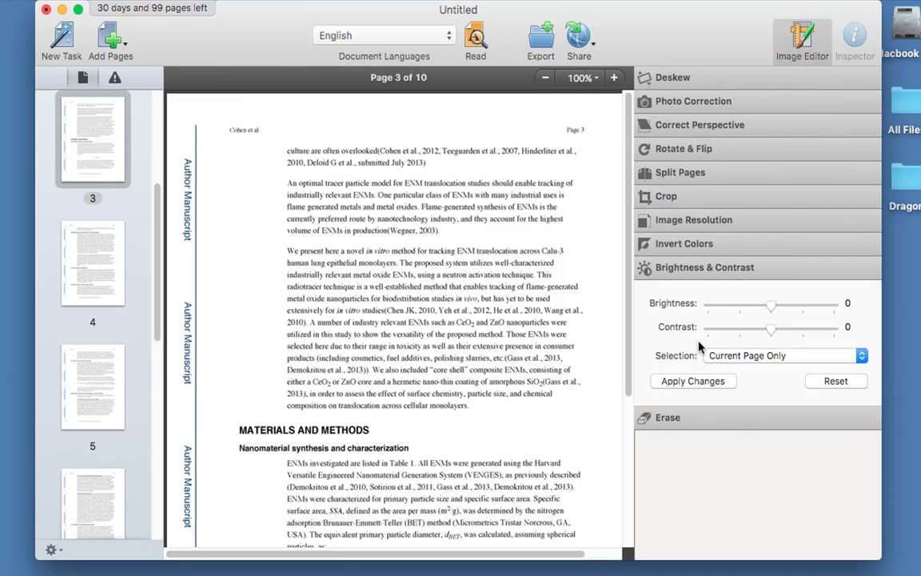
left_click(698, 422)
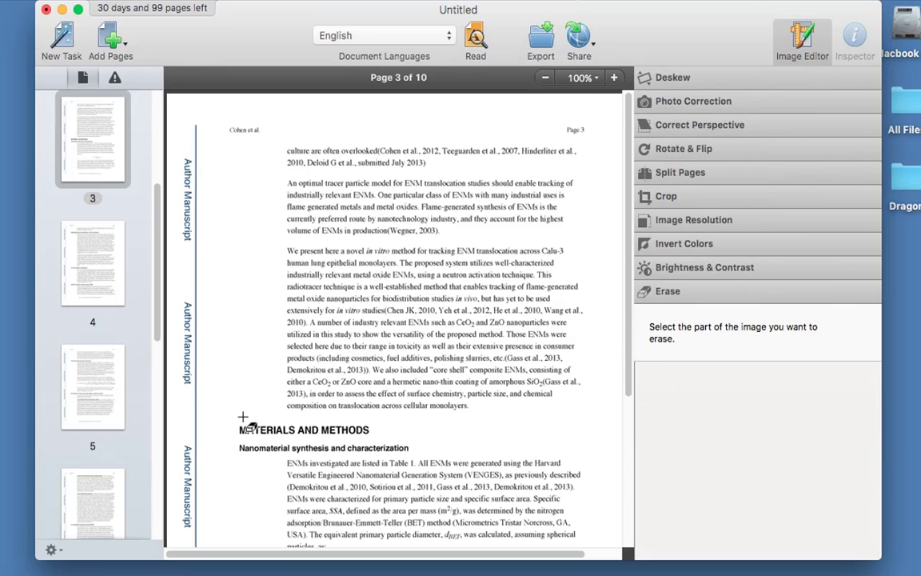
left_click_drag(231, 418, 379, 440)
key("Delete")
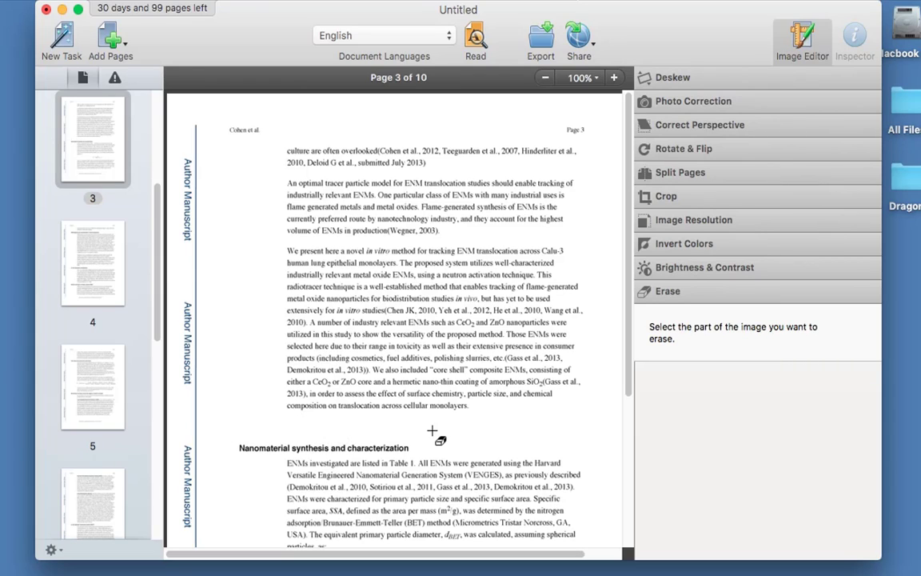
key("super+z")
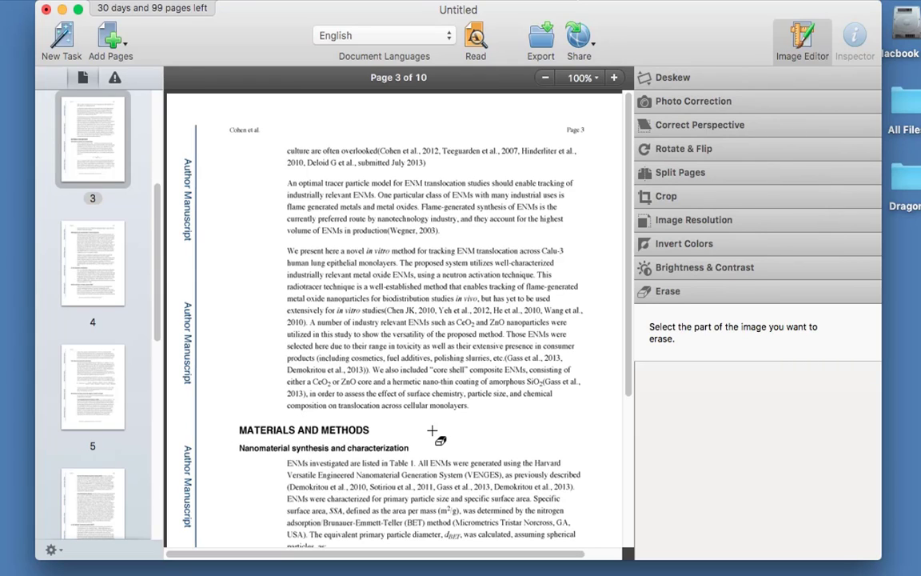
Close the Image Editor and select page 4 in the document.
left_click(803, 44)
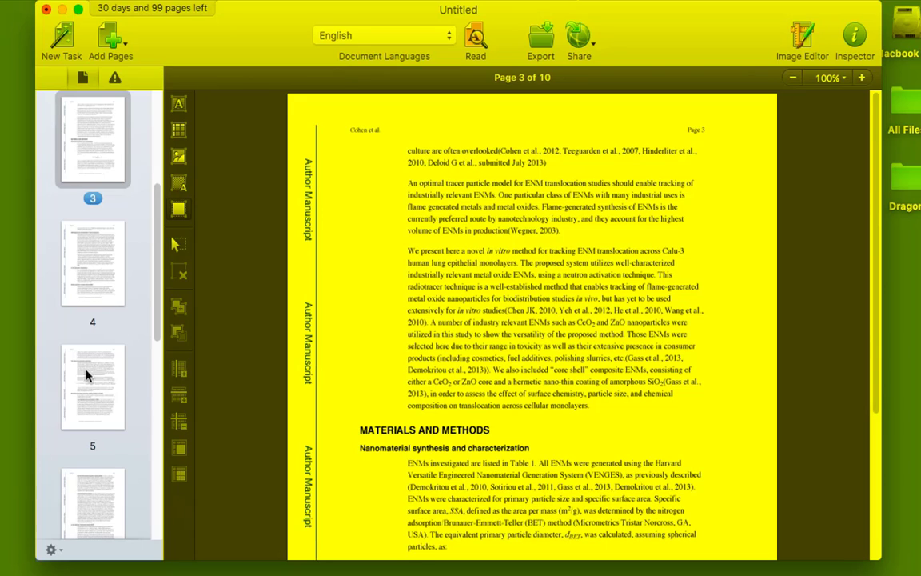
left_click(95, 274)
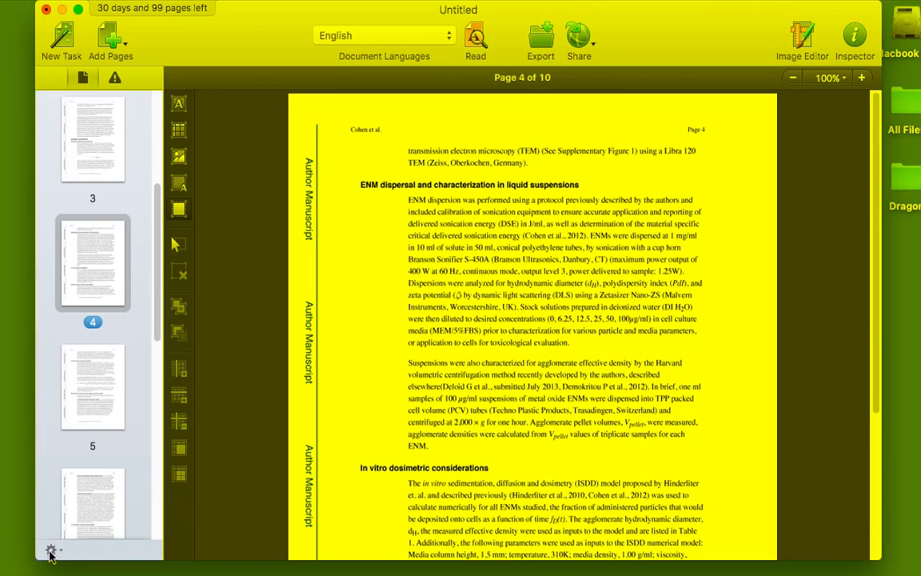
key("Down")
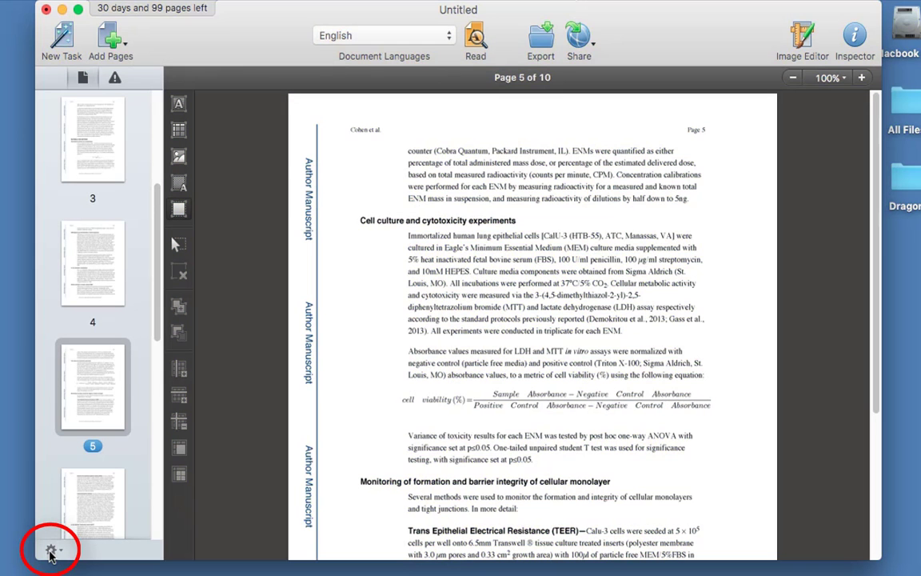
Request the deletion of page 4 and cancel it at the confirmation.
left_click(50, 552)
mouse_move(116, 411)
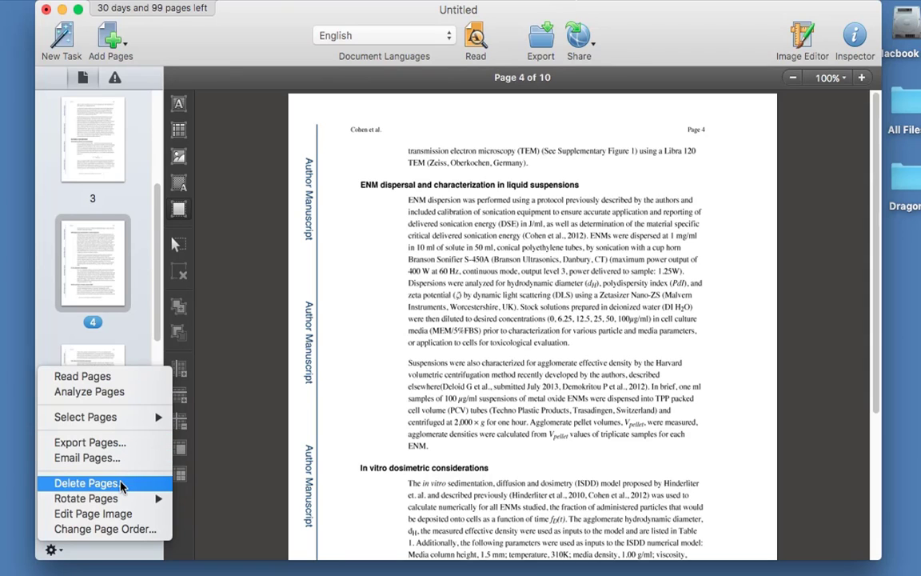
left_click(86, 483)
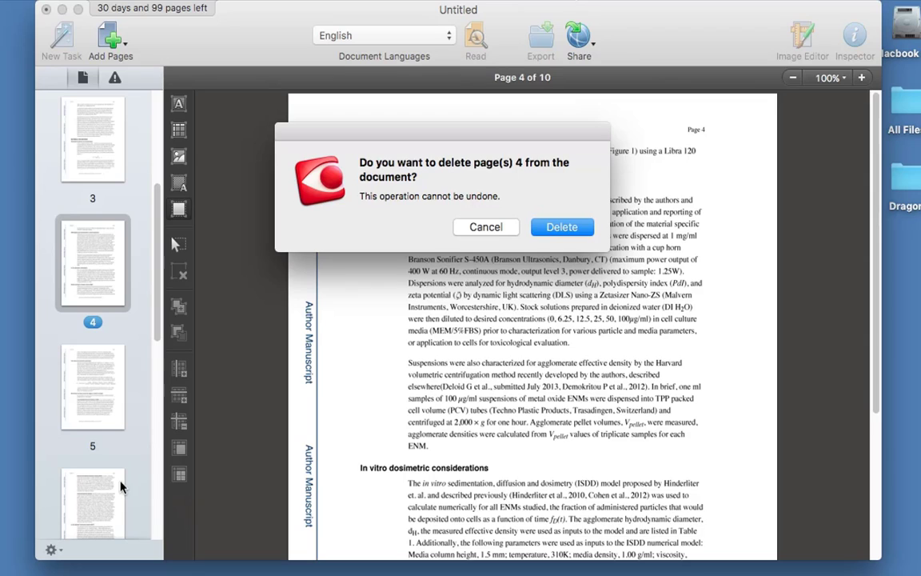
left_click(472, 229)
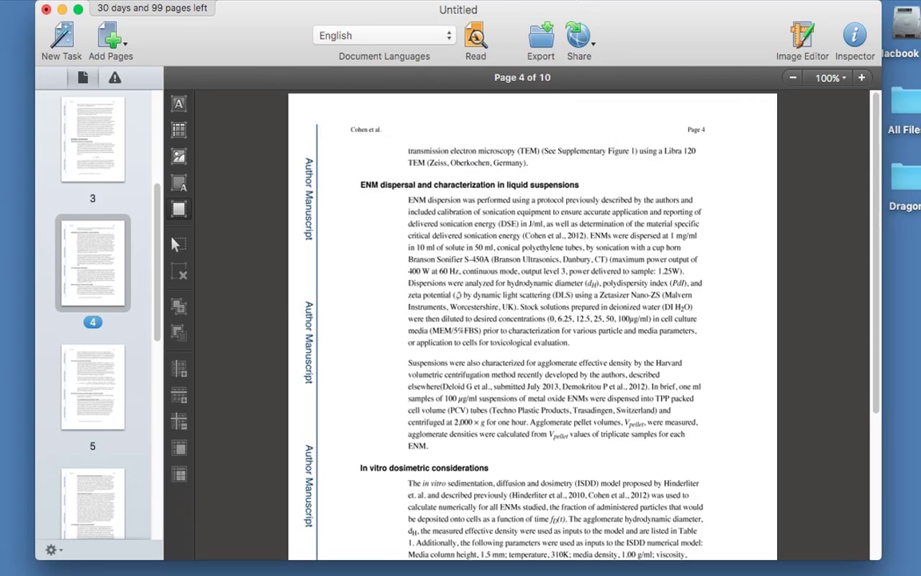
Review the methods offered for changing the document's page order and cancel without reordering pages.
left_click(51, 549)
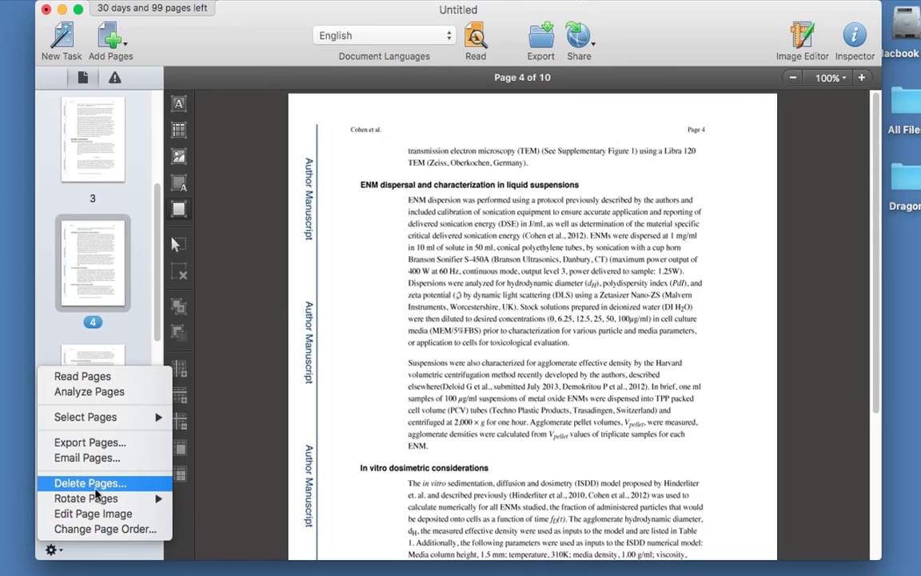
mouse_move(97, 499)
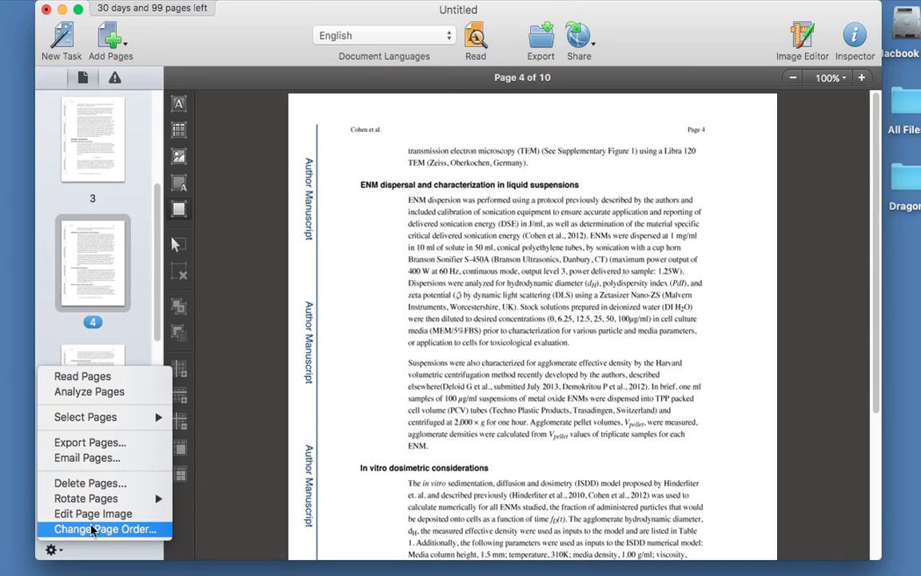
left_click(92, 529)
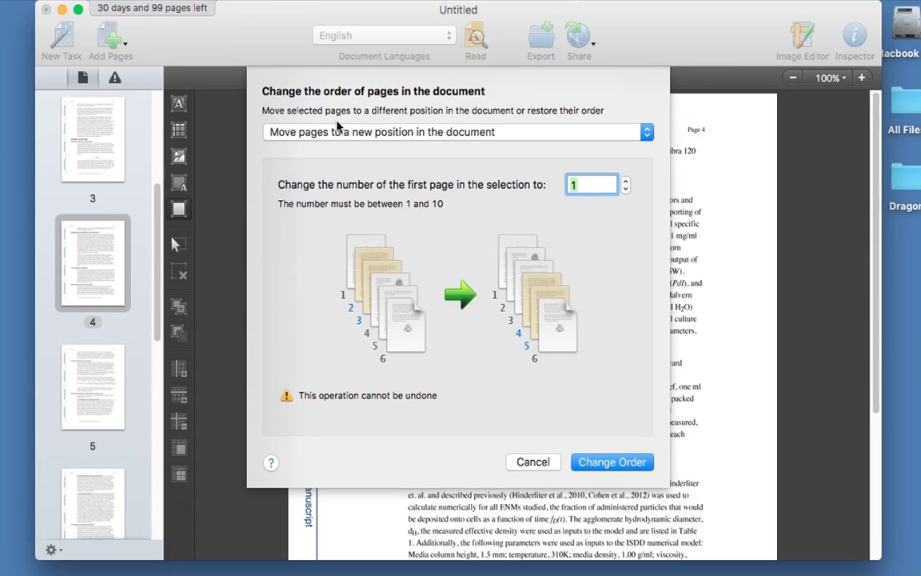
left_click(349, 134)
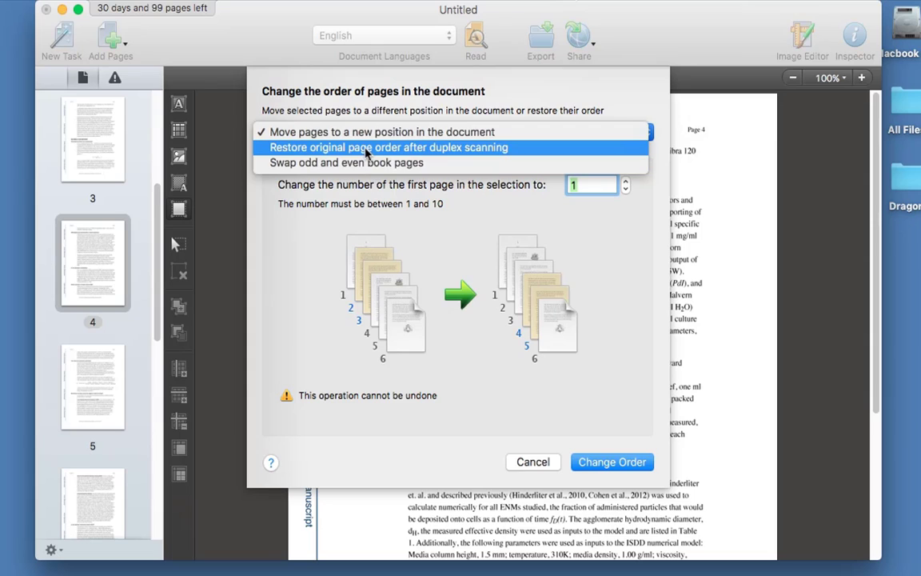
left_click(472, 117)
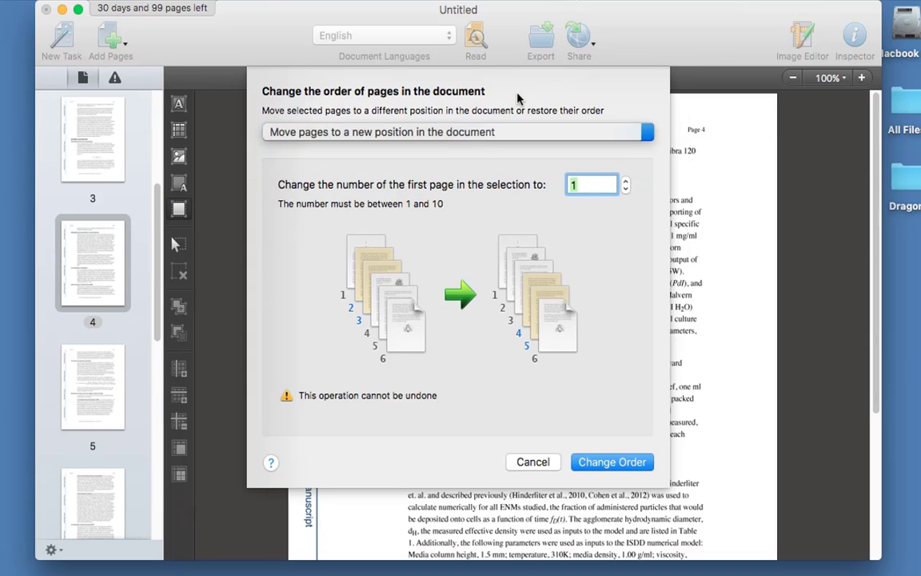
left_click(538, 462)
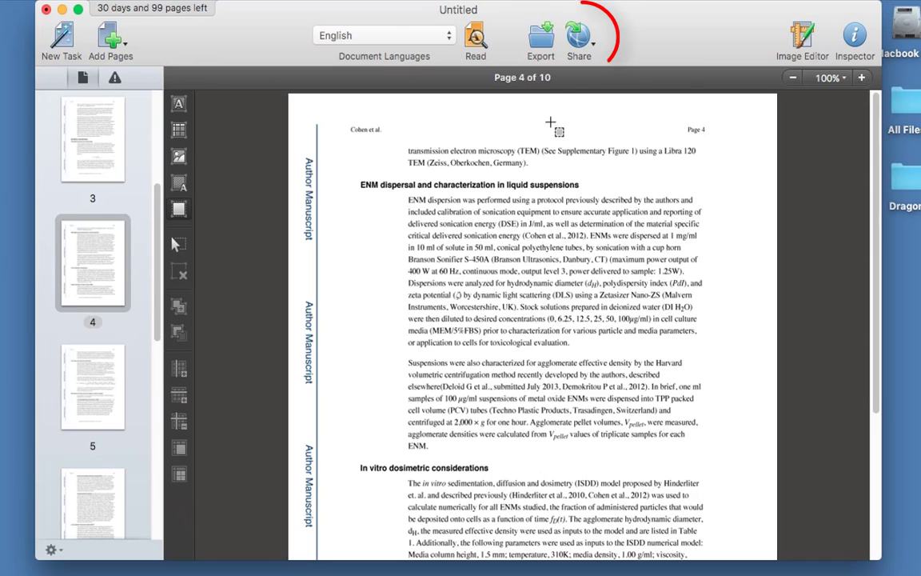
Review the PDF settings for emailing the document, including the export modes, MRC image compression and advanced settings.
left_click(594, 47)
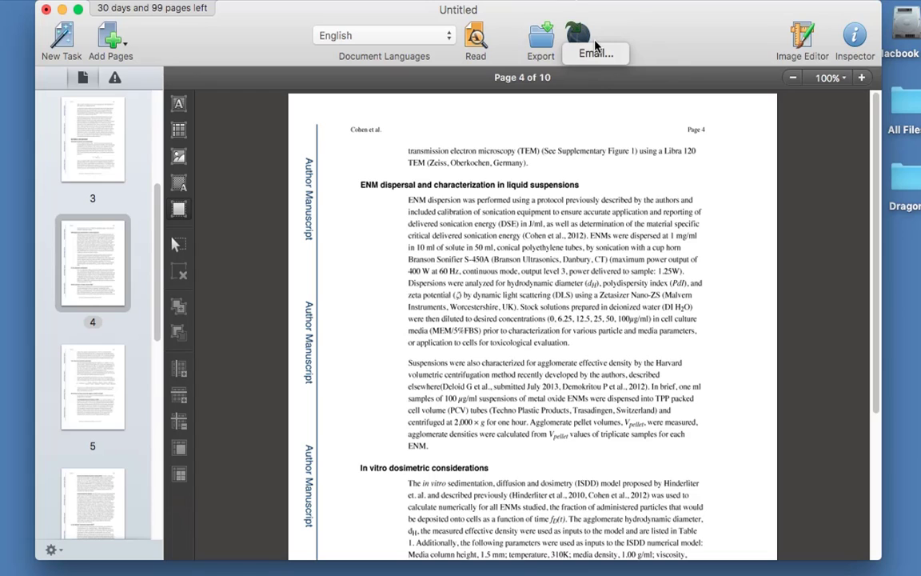
left_click(597, 55)
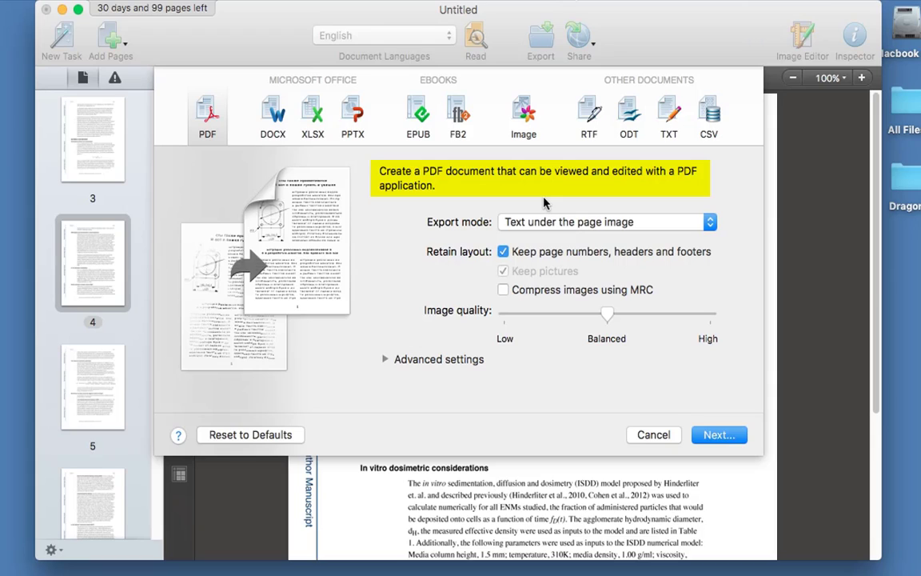
left_click(709, 223)
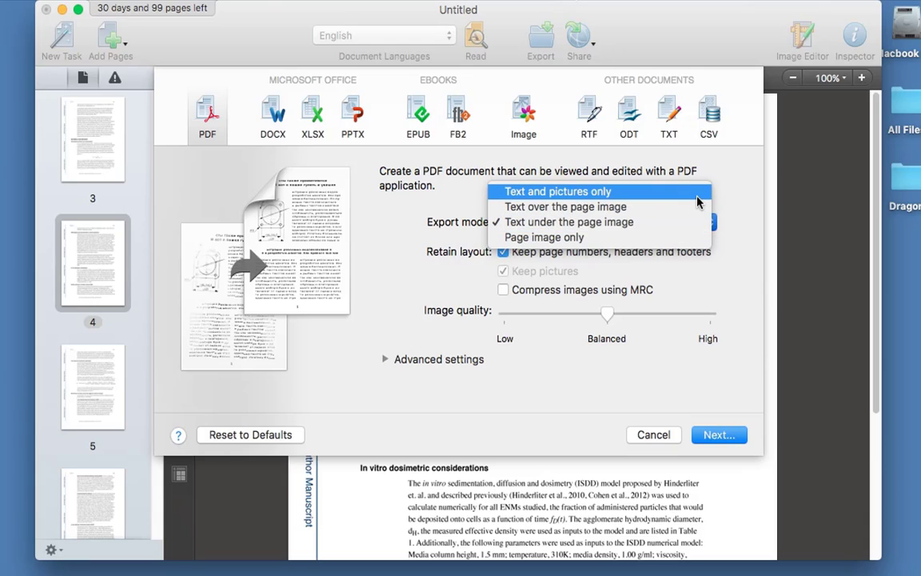
left_click(726, 164)
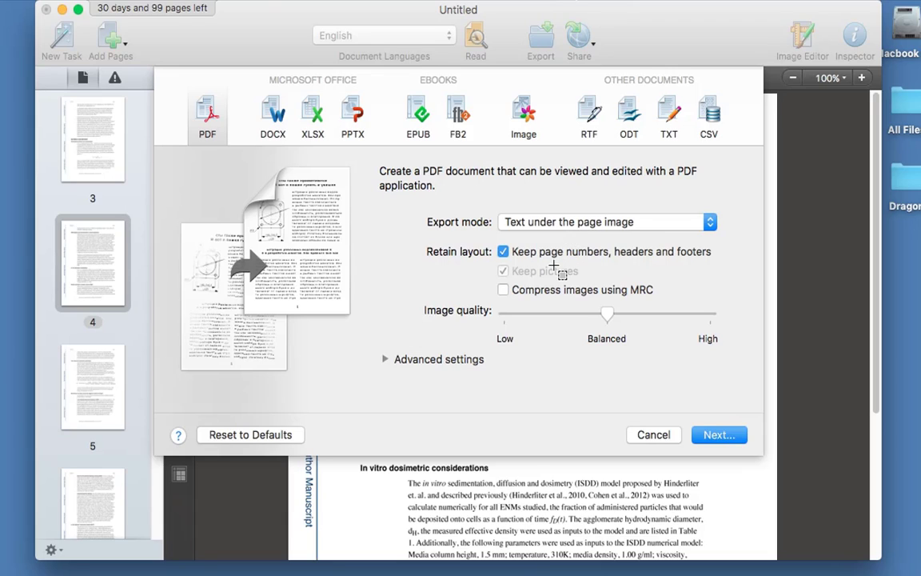
left_click(503, 291)
left_click(503, 293)
left_click(385, 360)
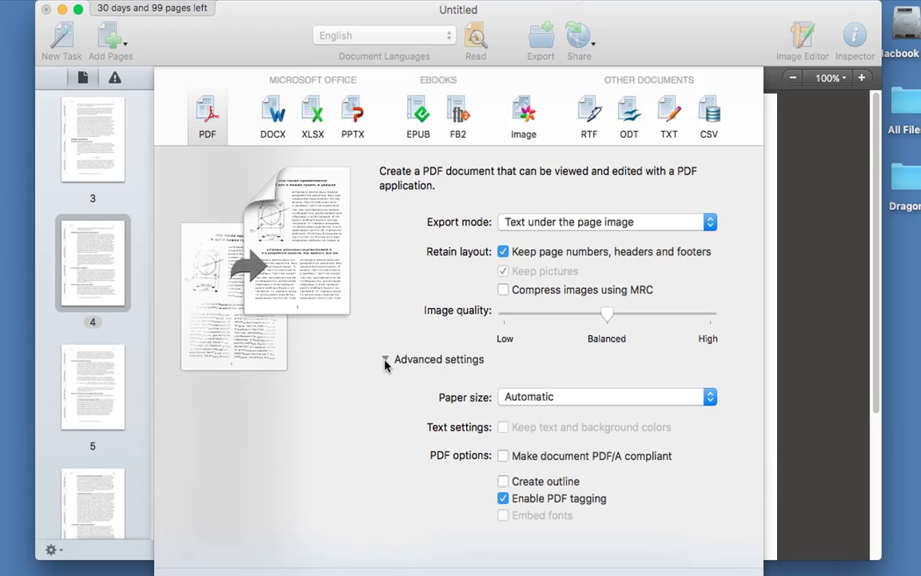
left_click(385, 360)
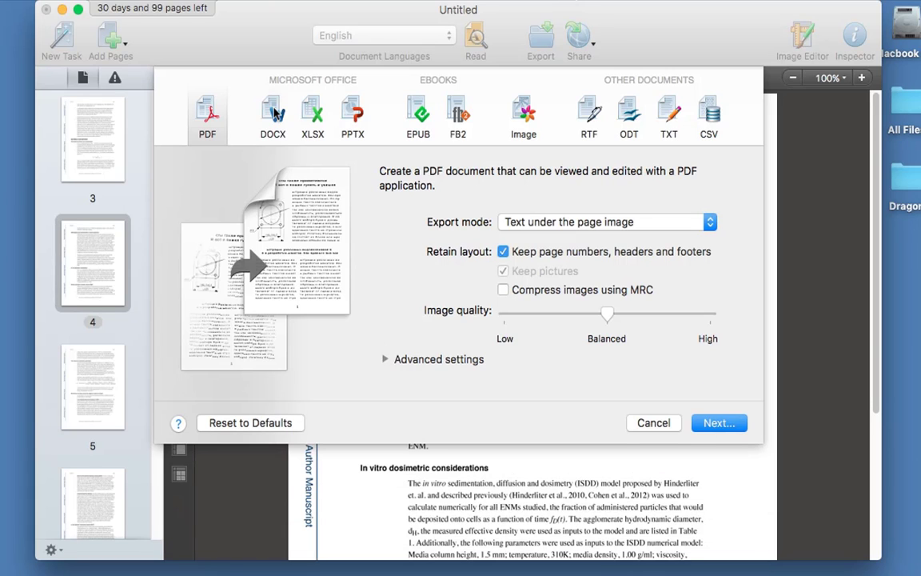
Review the DOCX, XLSX, PPTX, EPUB and RTF settings for emailing the document, and the formats offered for export, cancelling both.
left_click(274, 114)
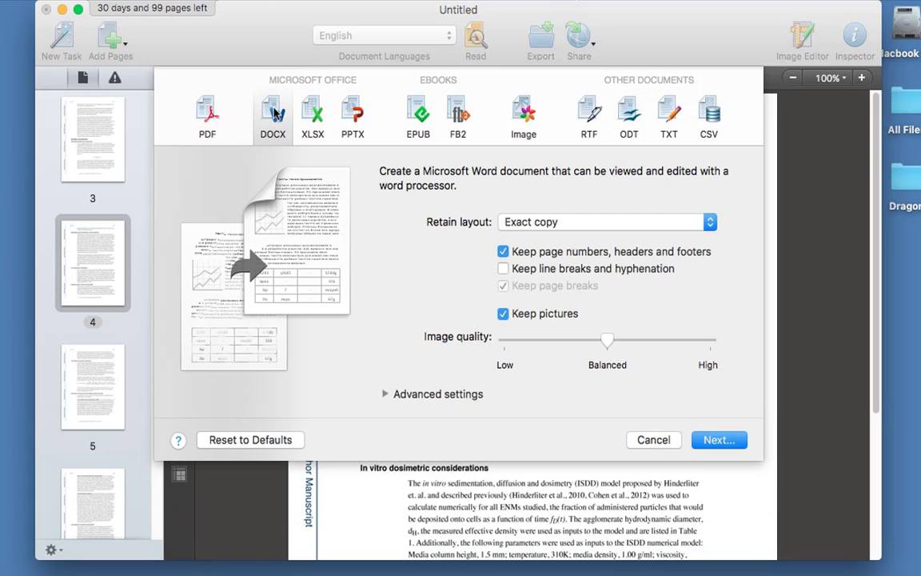
left_click(312, 116)
left_click(356, 116)
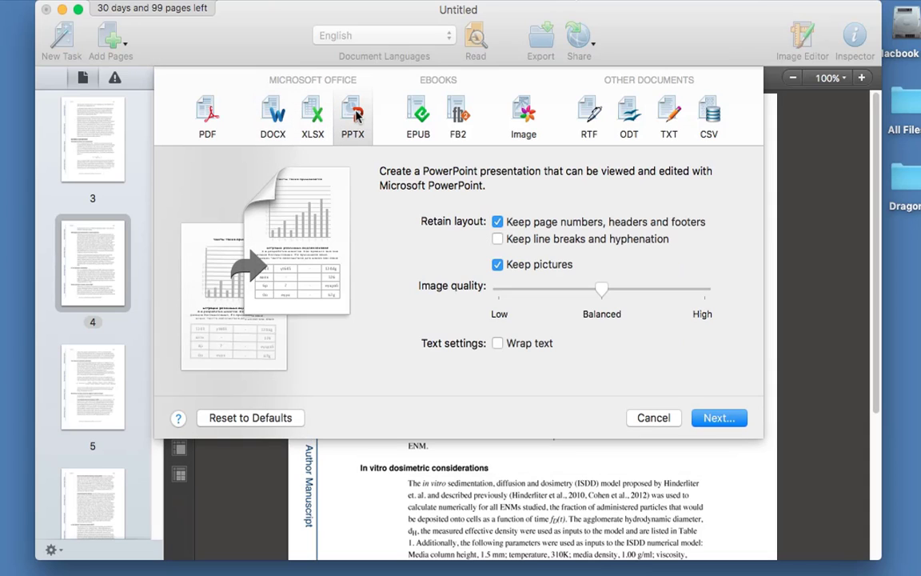
left_click(425, 122)
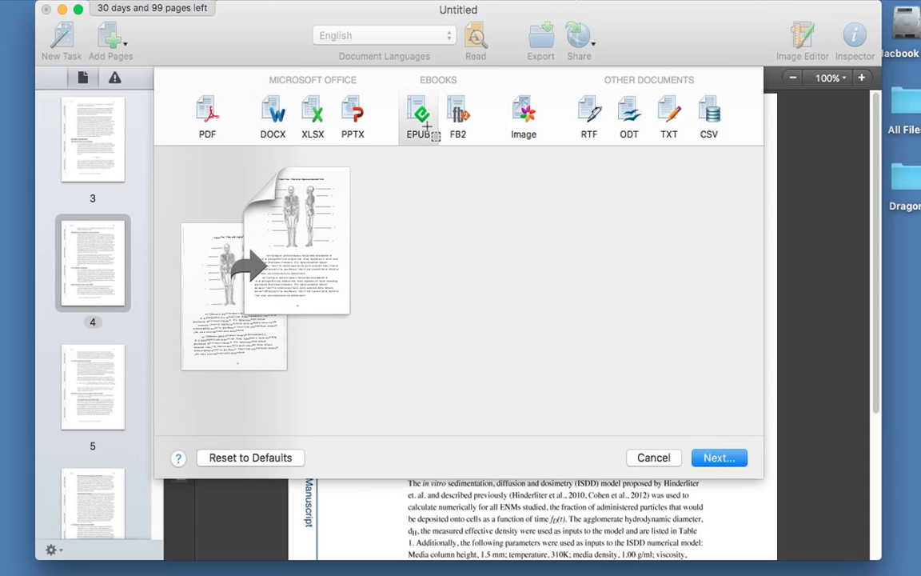
left_click(589, 118)
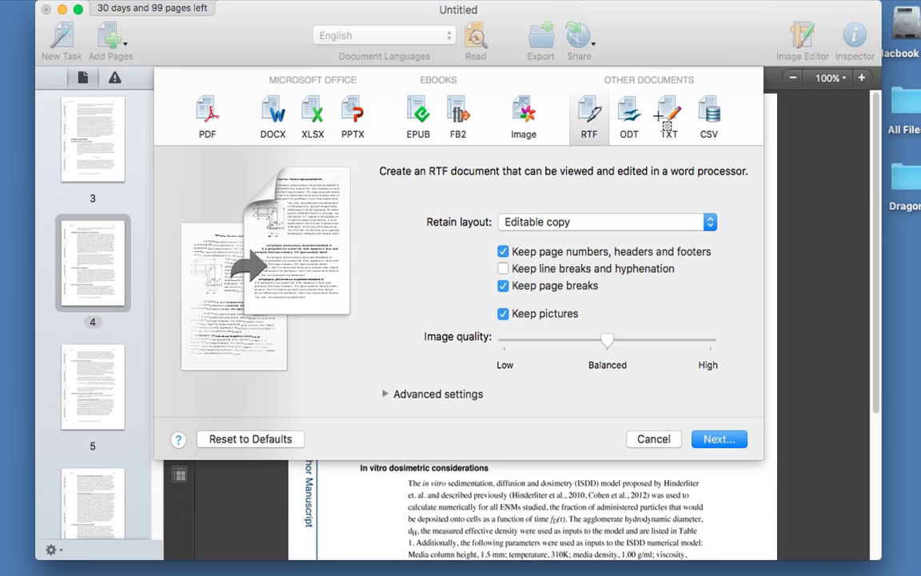
left_click(207, 116)
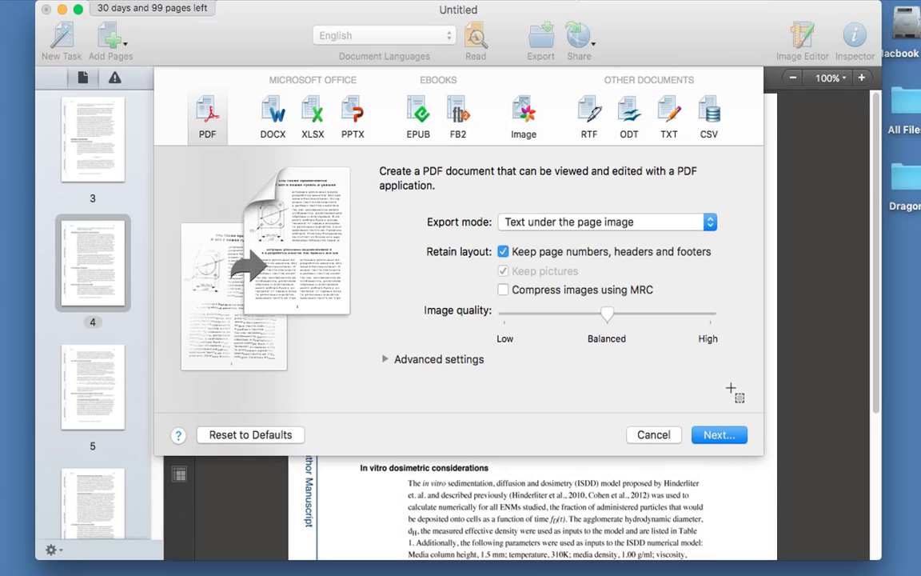
left_click(653, 434)
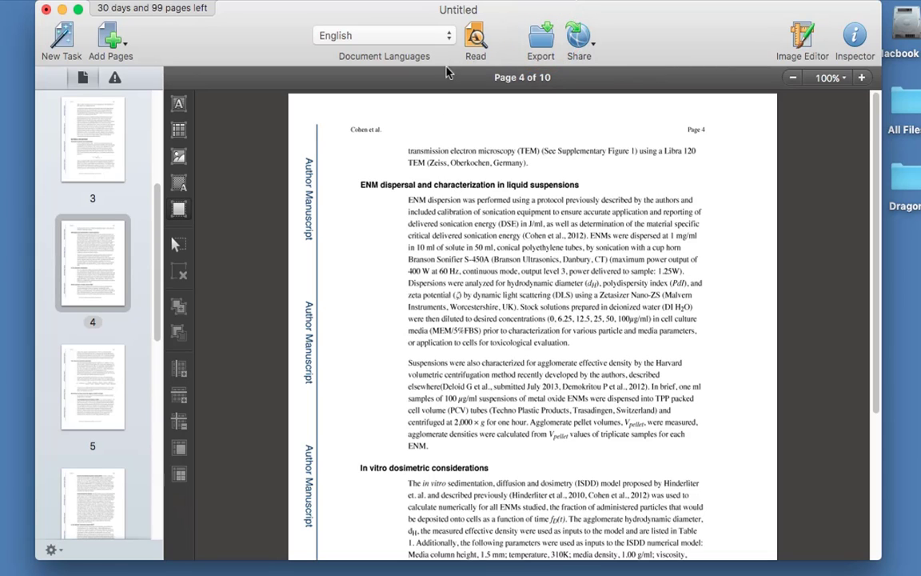
left_click(546, 39)
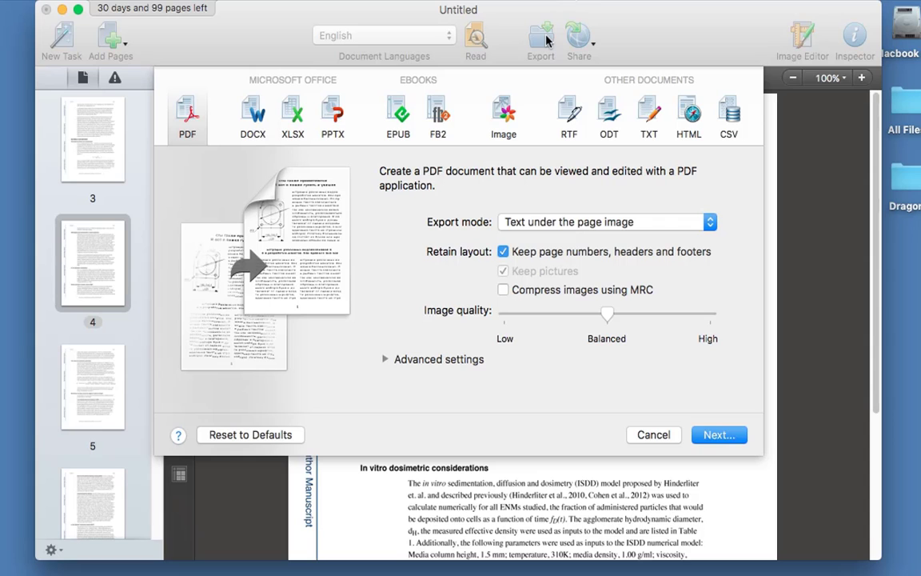
left_click(653, 434)
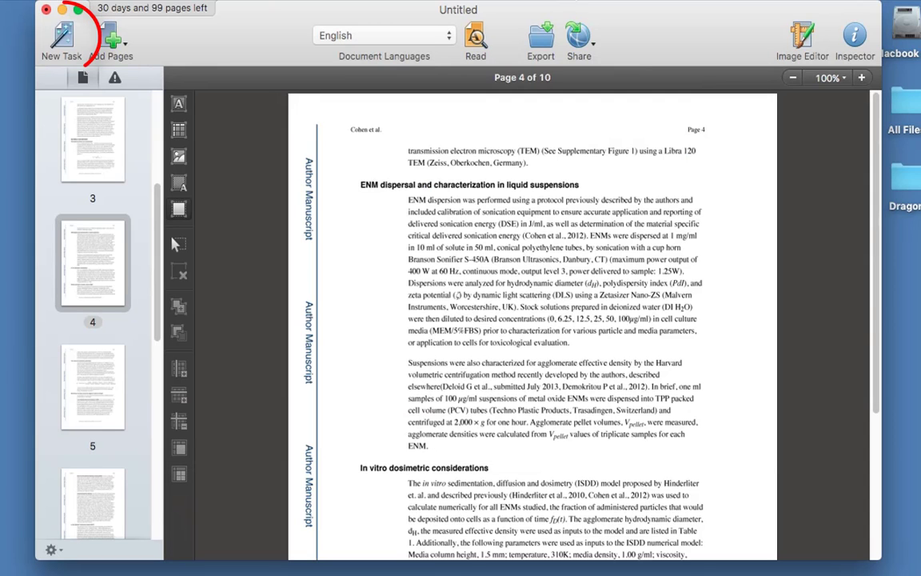
Start a new task without saving the current document and return to the quick conversion tasks.
left_click(64, 39)
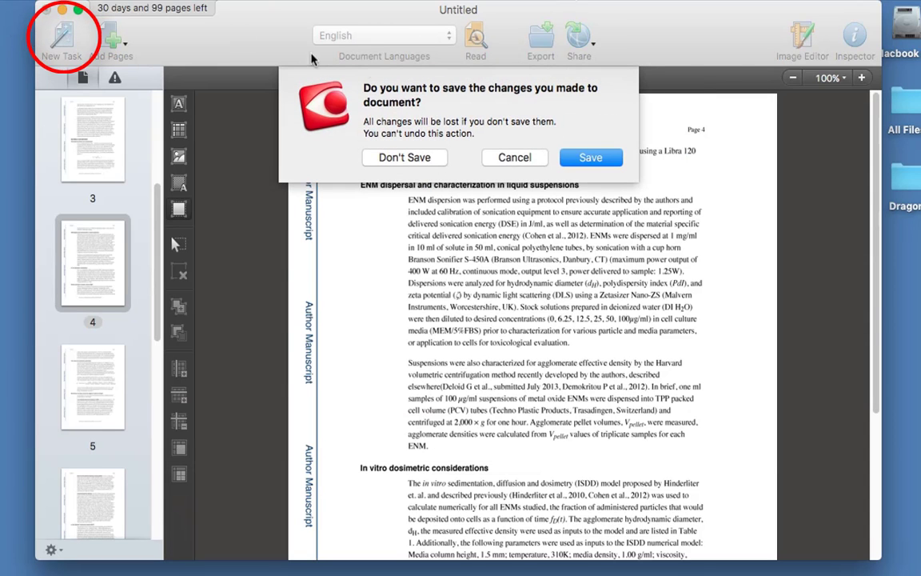
left_click(392, 158)
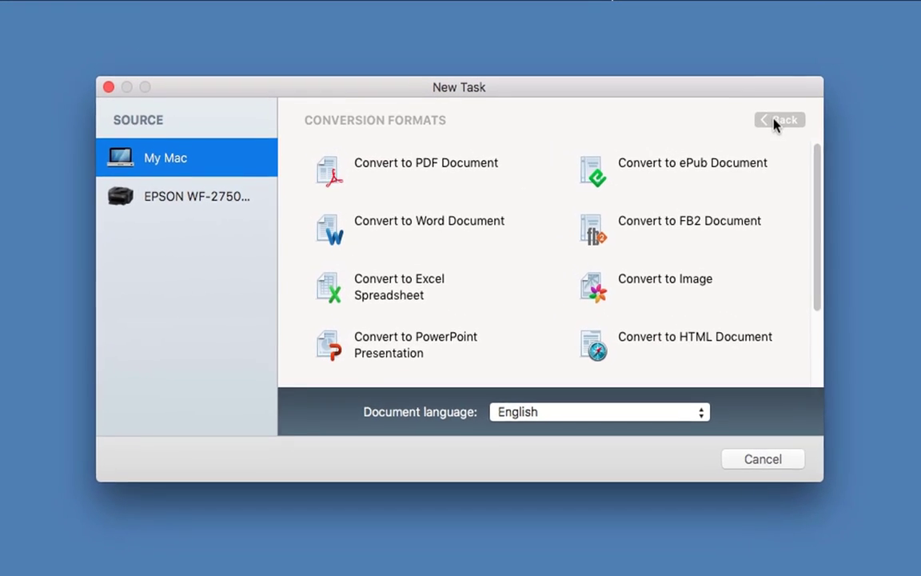
left_click(774, 122)
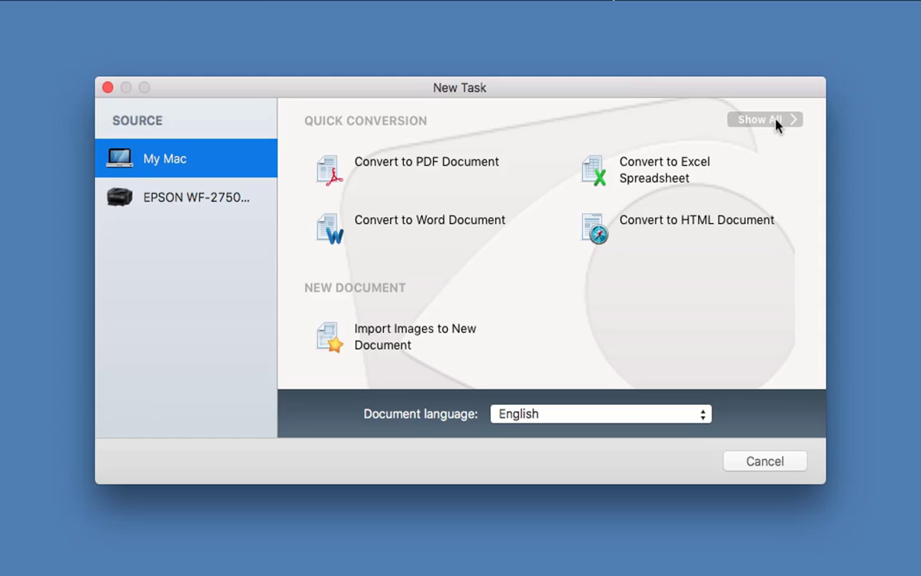
Choose the EPSON WF-2750 scanner as the source and show all of its scan conversion formats.
left_click(215, 202)
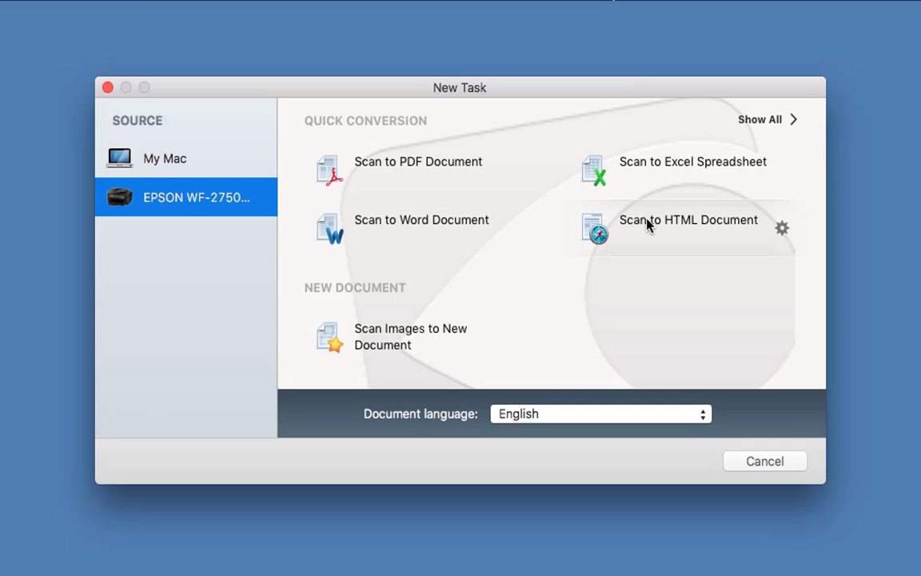
left_click(769, 119)
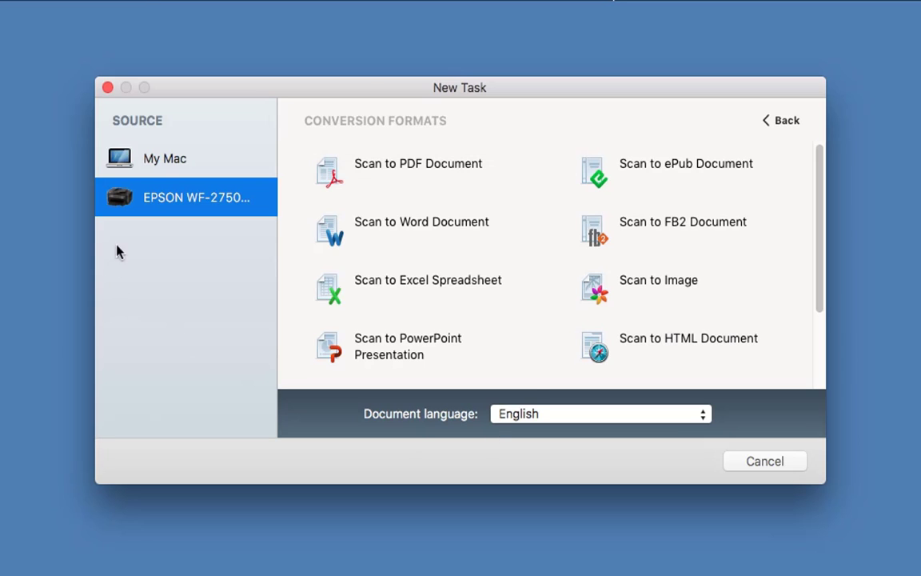
Return to the quick scan tasks, open the Scan to Word Document settings and review the layout choices and advanced settings.
left_click(782, 120)
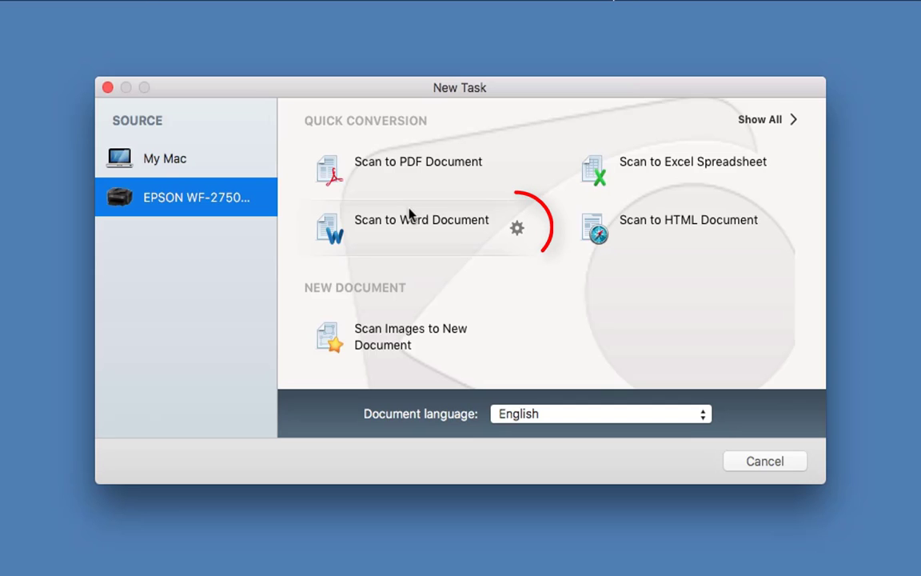
left_click(517, 229)
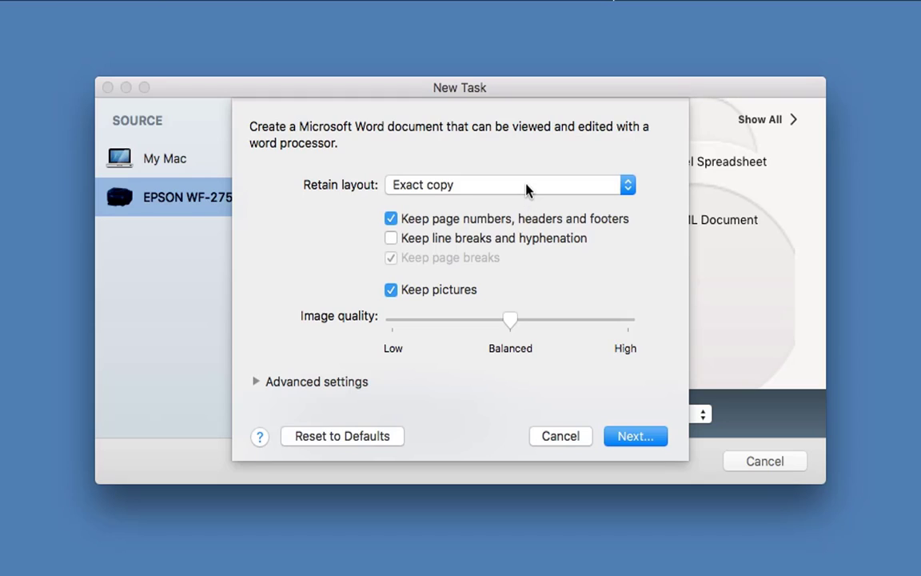
left_click(526, 188)
left_click(526, 188)
left_click(256, 382)
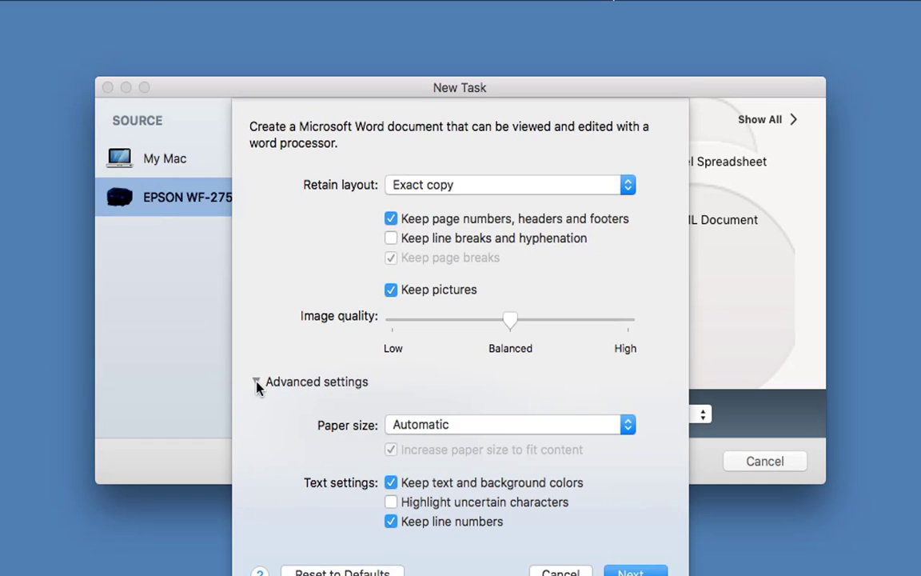
left_click(256, 383)
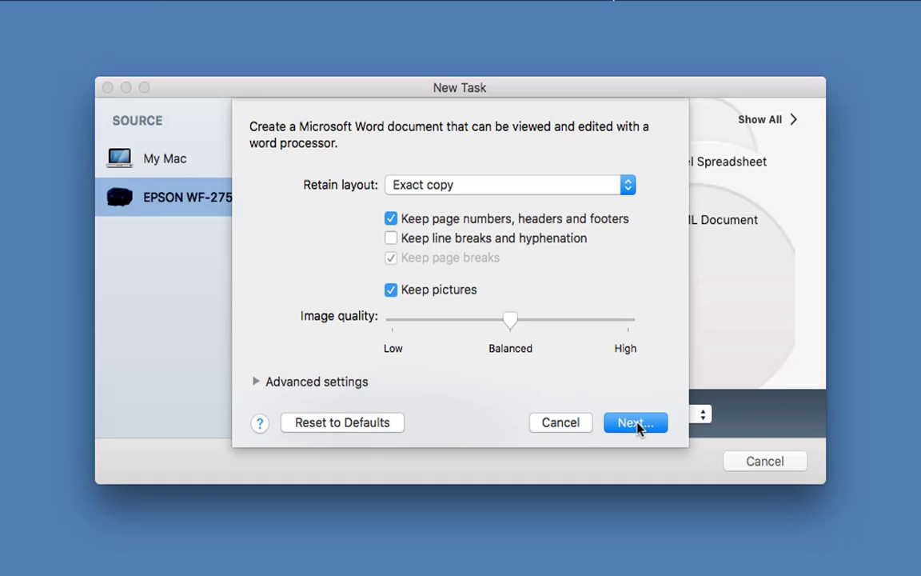
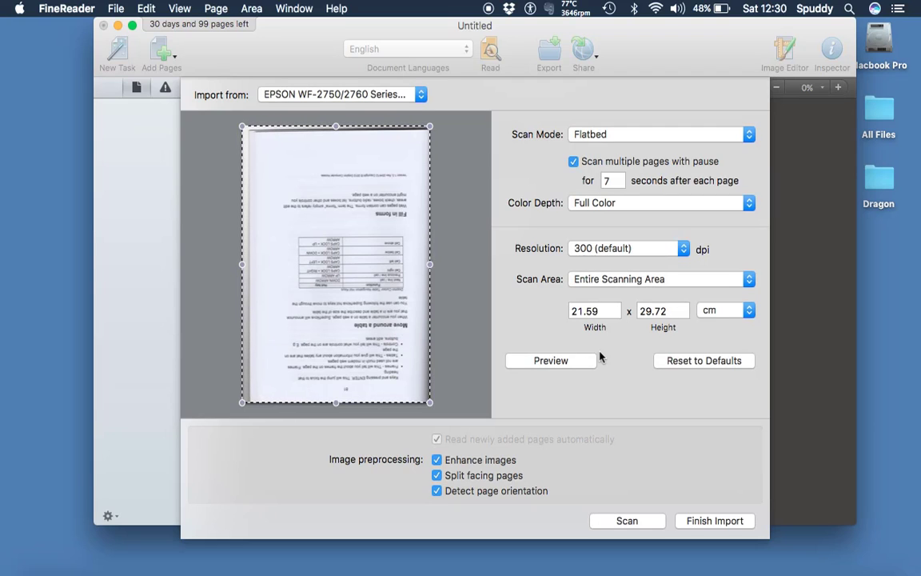
Review the scan modes, keeping Flatbed, and toggle scanning multiple pages with pause off and back on.
left_click(748, 136)
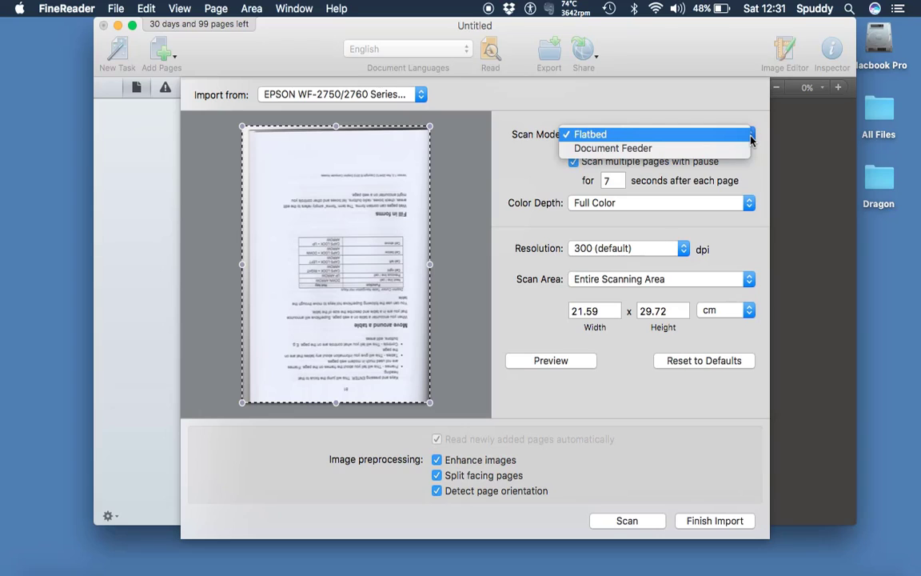
left_click(671, 137)
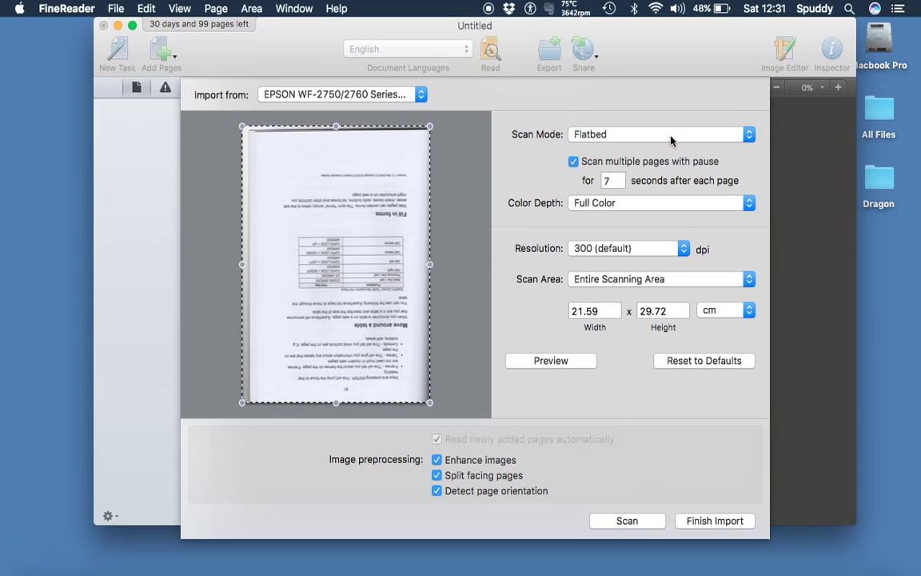
left_click(573, 161)
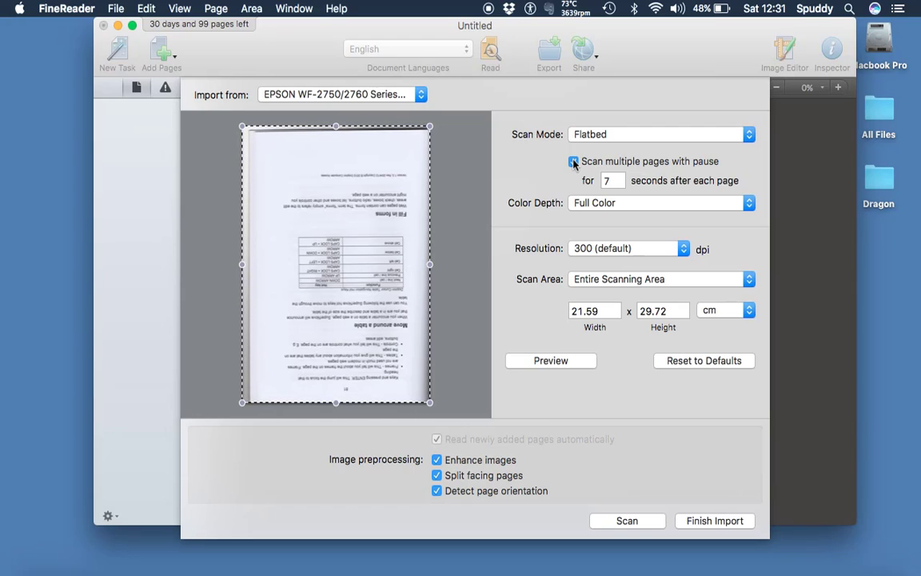
left_click(574, 163)
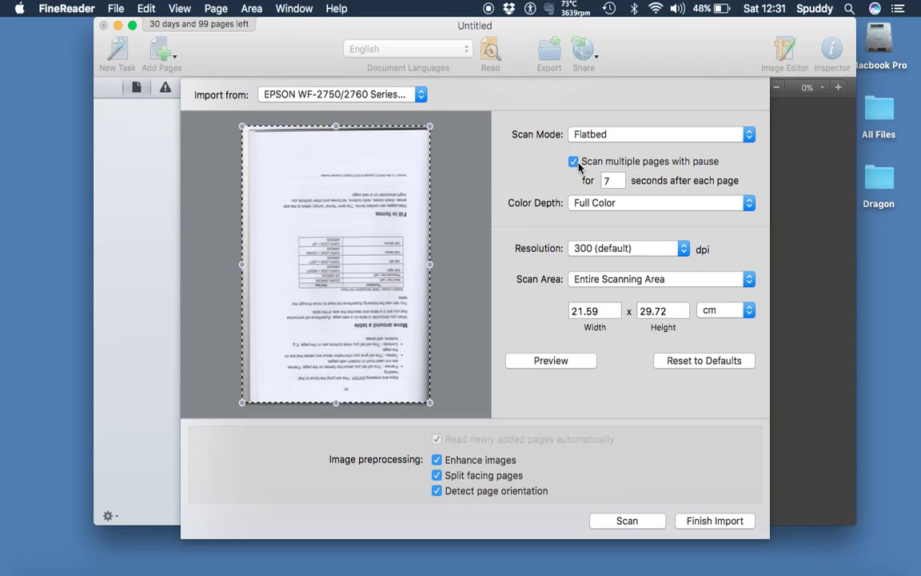
left_click(574, 162)
left_click(574, 162)
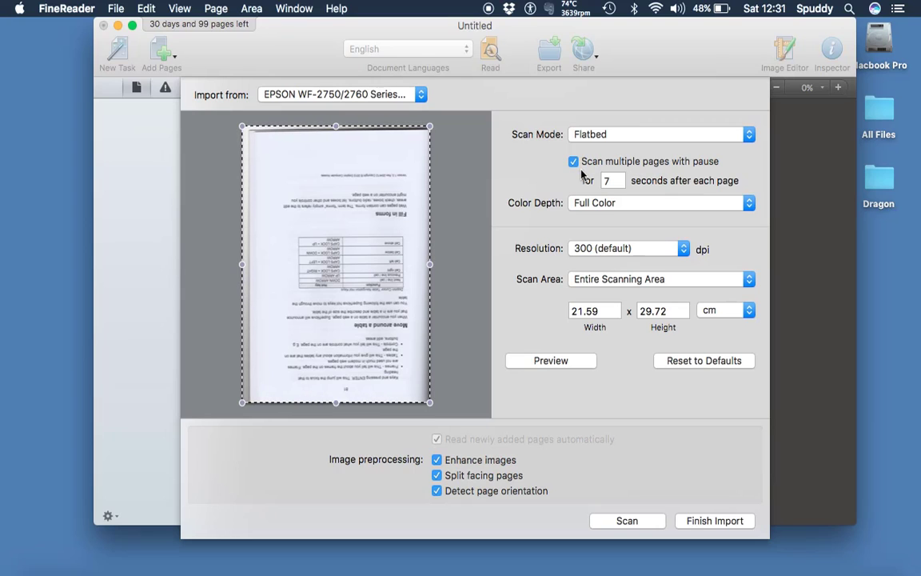
Set the pause after each page to 5 seconds and turn off scanning multiple pages with pause.
left_click(614, 181)
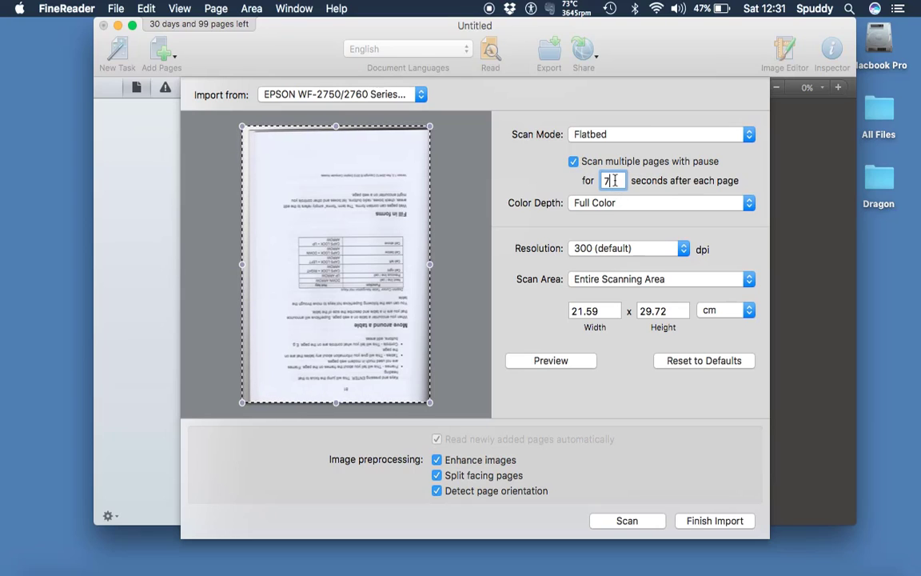
key("BackSpace")
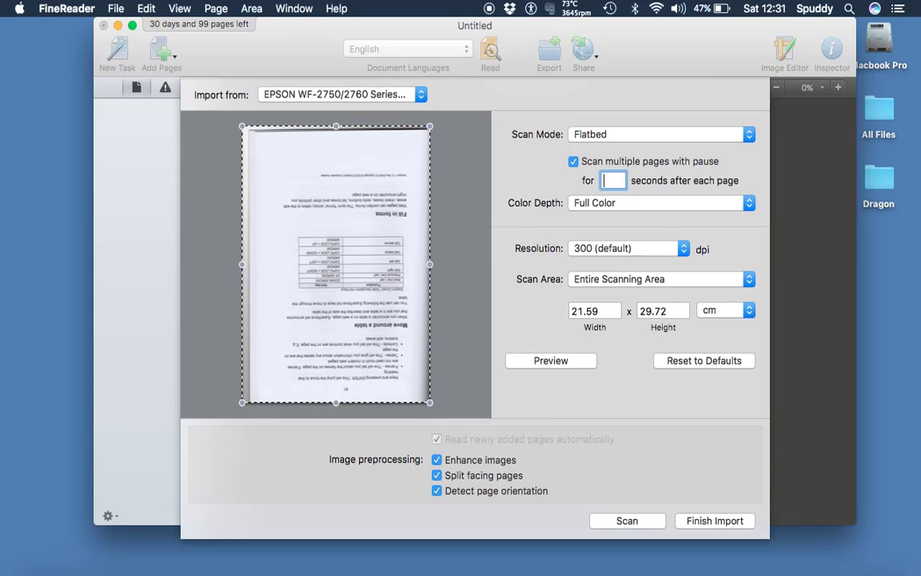
type("5")
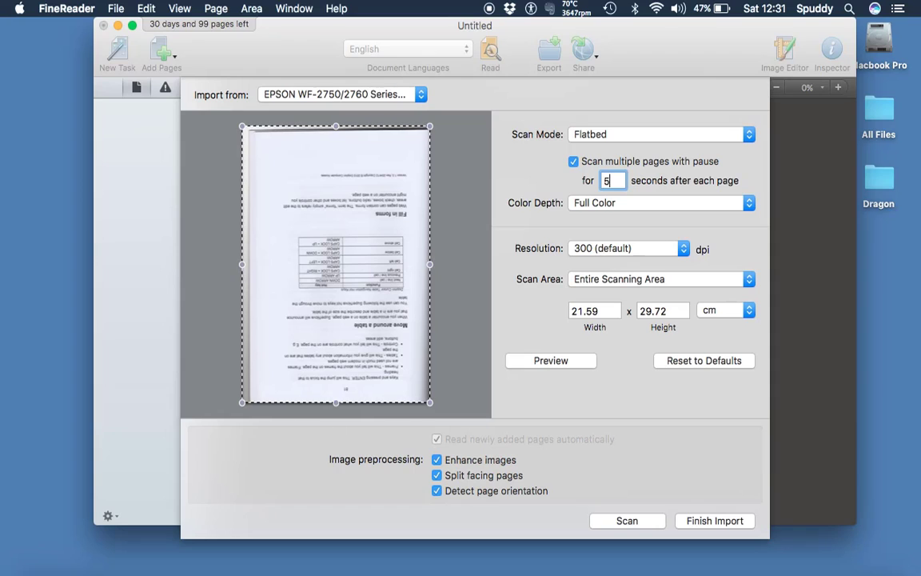
left_click(575, 163)
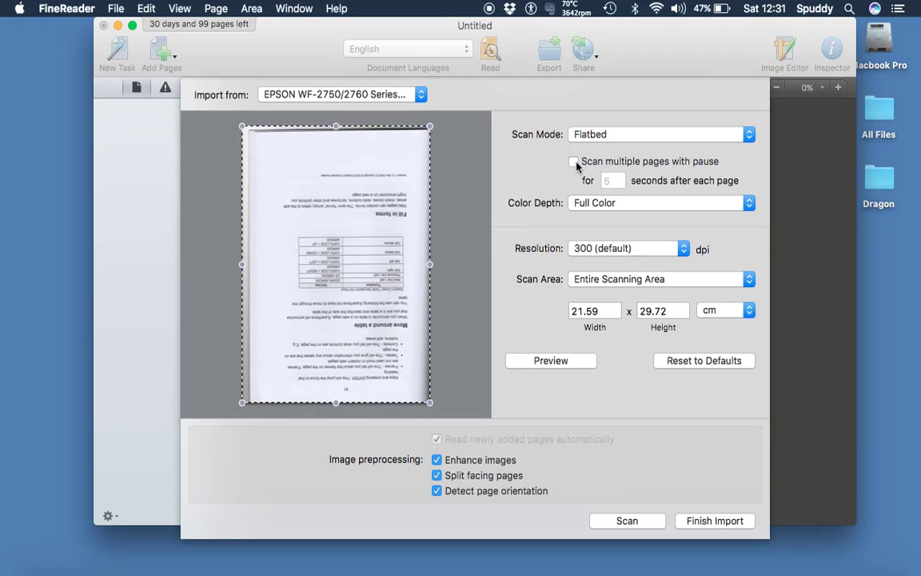
Compare the color depths in the preview, set Black and White, and keep the resolution at 300 dpi (default).
left_click(623, 213)
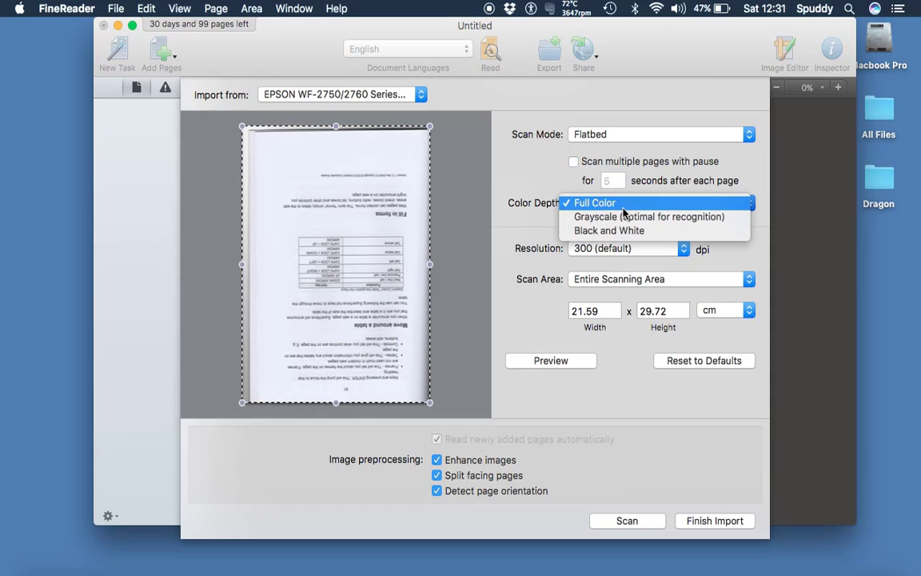
left_click(611, 230)
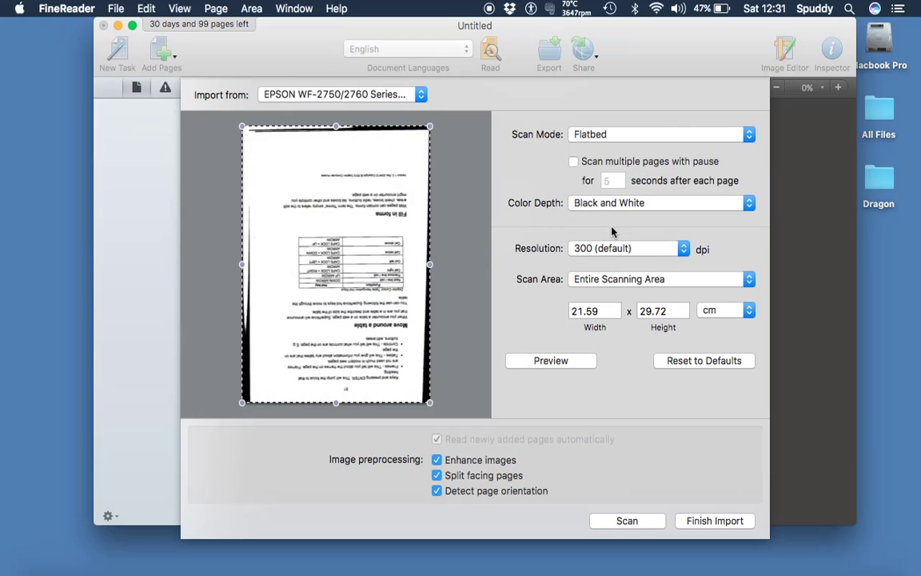
left_click(616, 204)
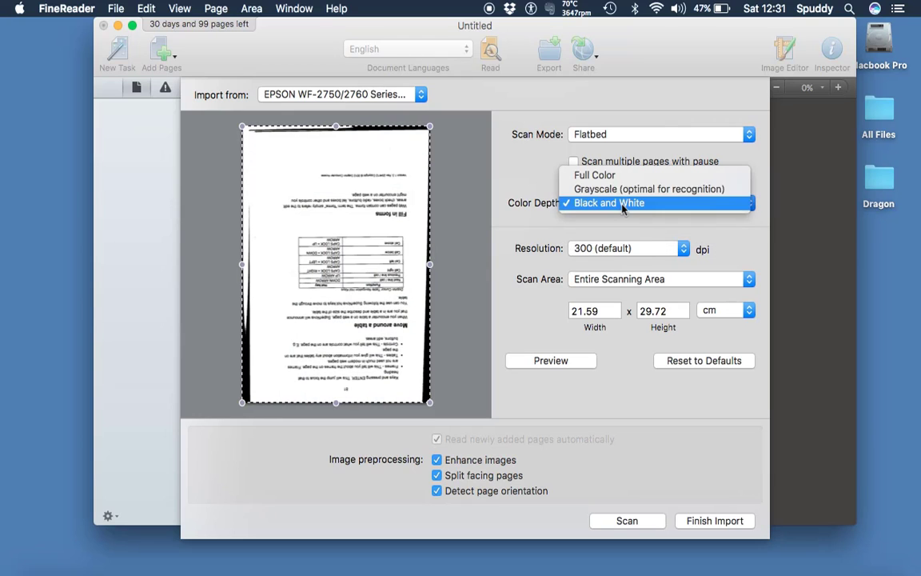
left_click(620, 180)
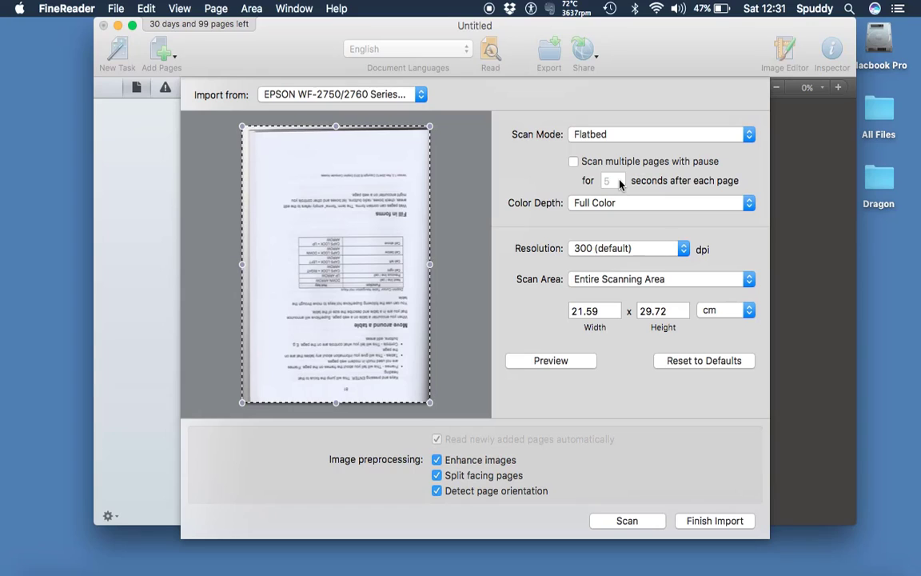
left_click(617, 204)
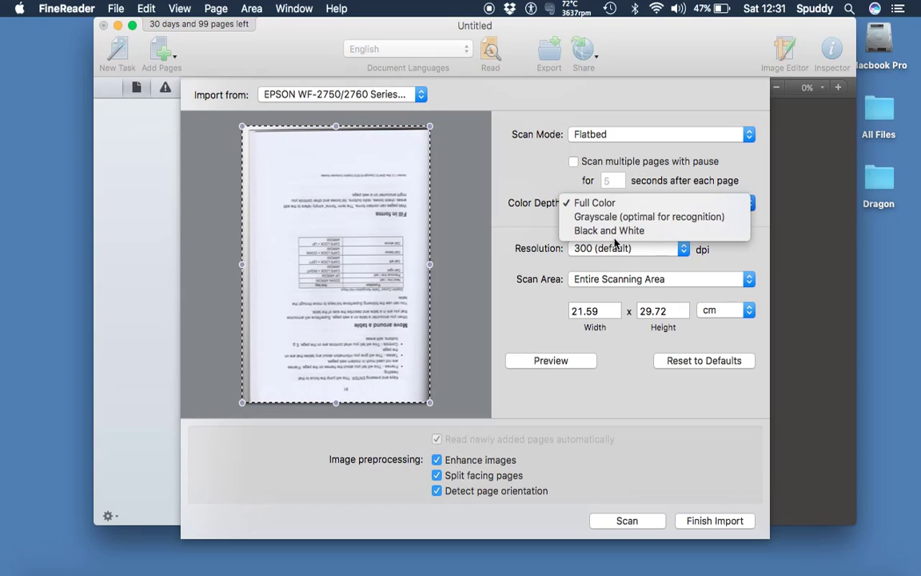
left_click(612, 230)
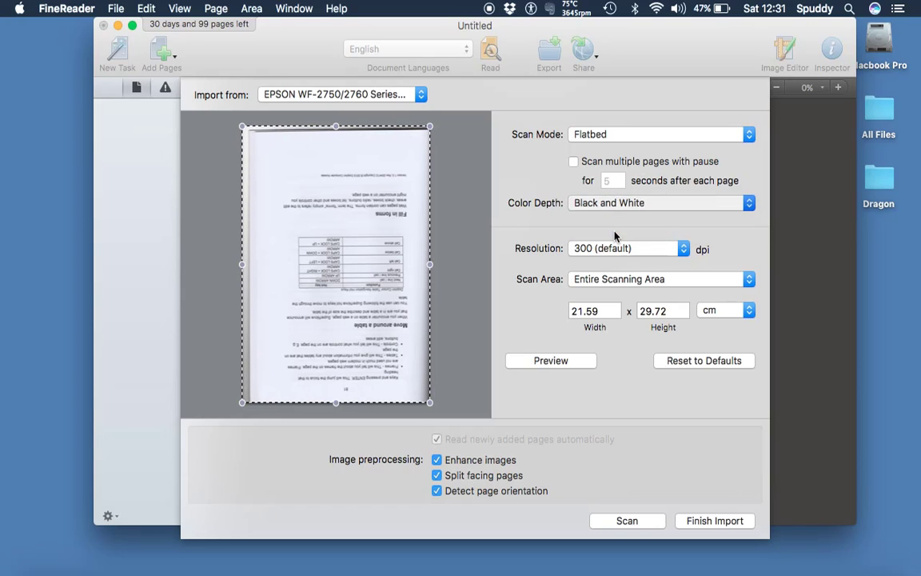
left_click(614, 206)
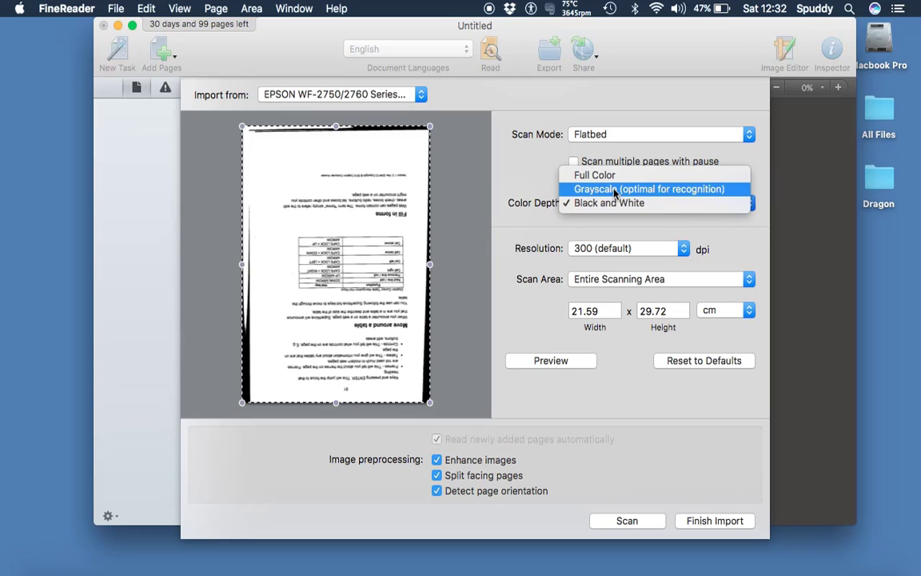
left_click(615, 190)
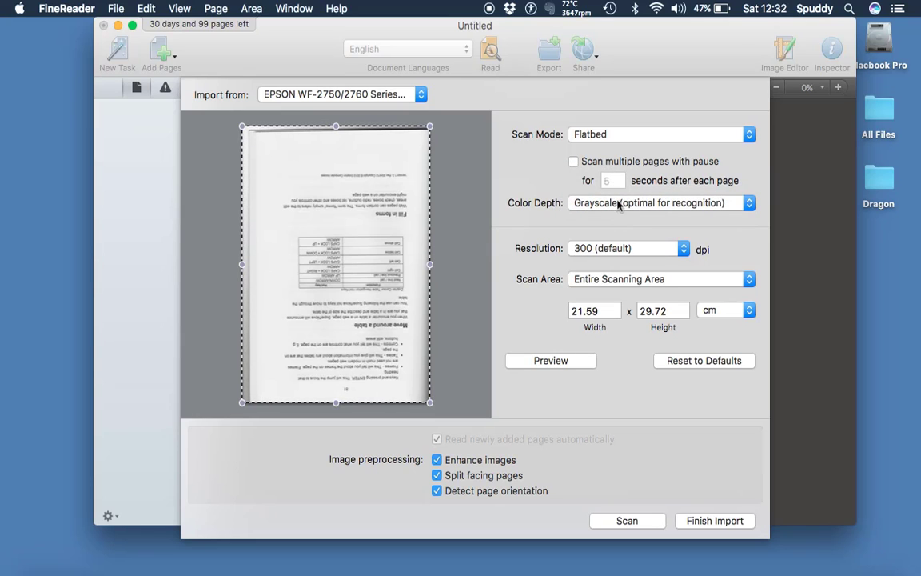
left_click(618, 206)
left_click(619, 217)
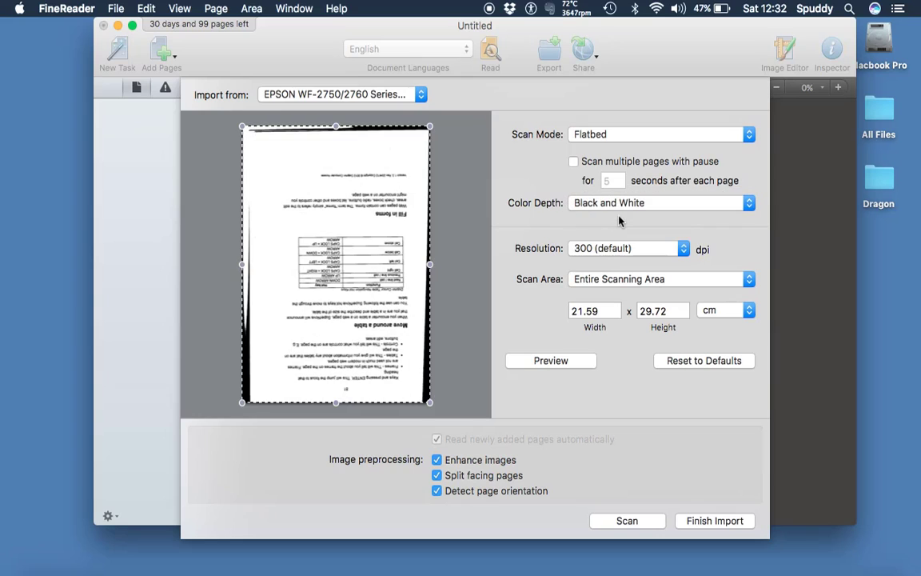
left_click(610, 247)
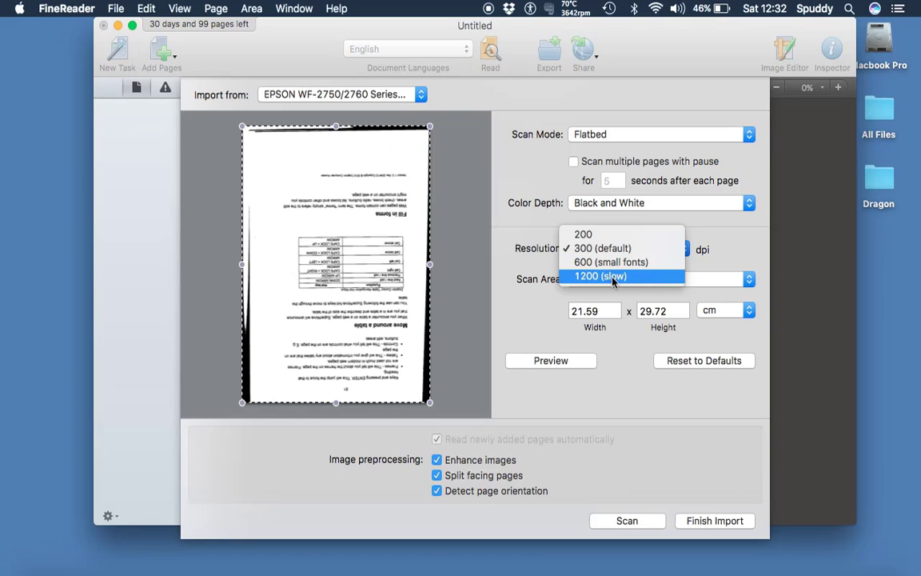
left_click(612, 247)
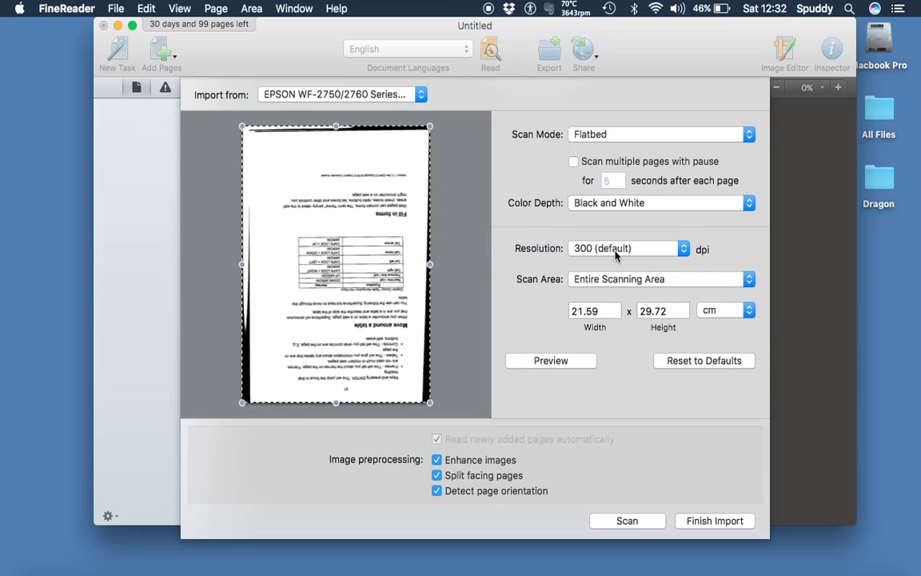
Try the 4R (10.16 x 15.24 cm) scan area and a freehand selection on the preview, and restore Entire Scanning Area.
left_click(644, 285)
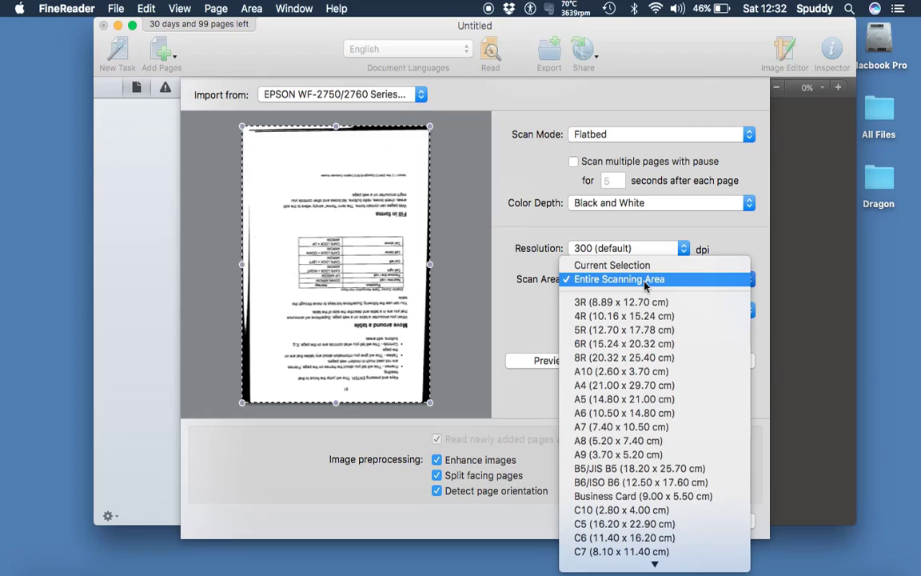
left_click(605, 318)
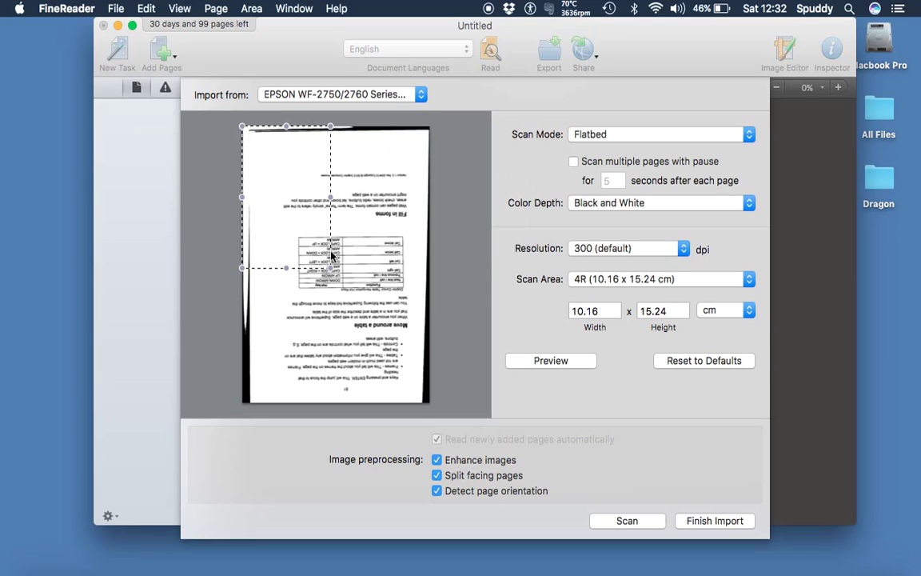
left_click_drag(328, 240, 372, 321)
left_click(649, 279)
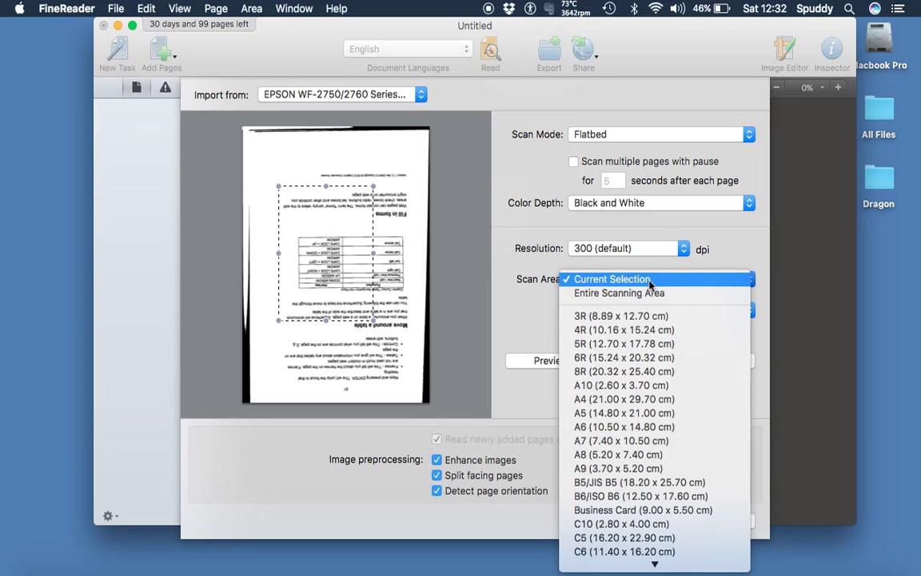
left_click(648, 280)
left_click(647, 280)
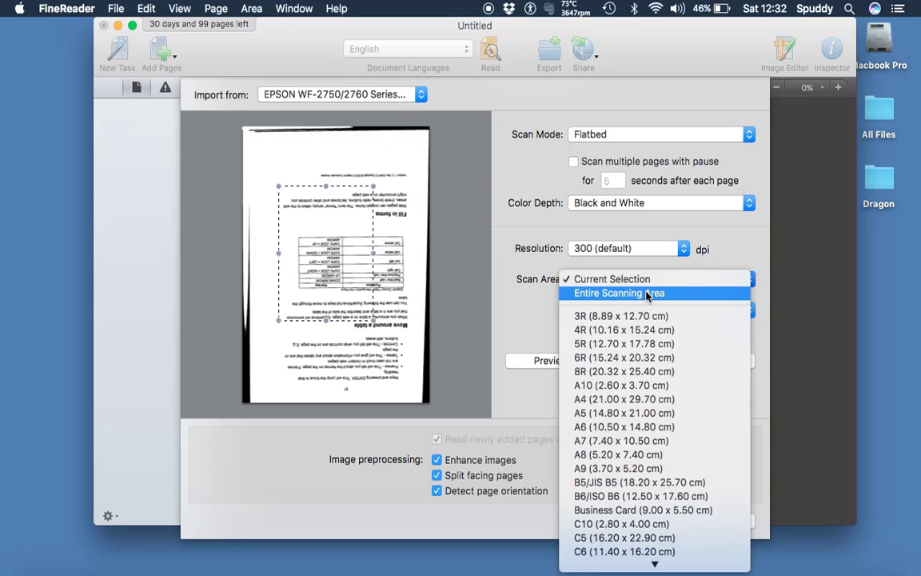
left_click(648, 294)
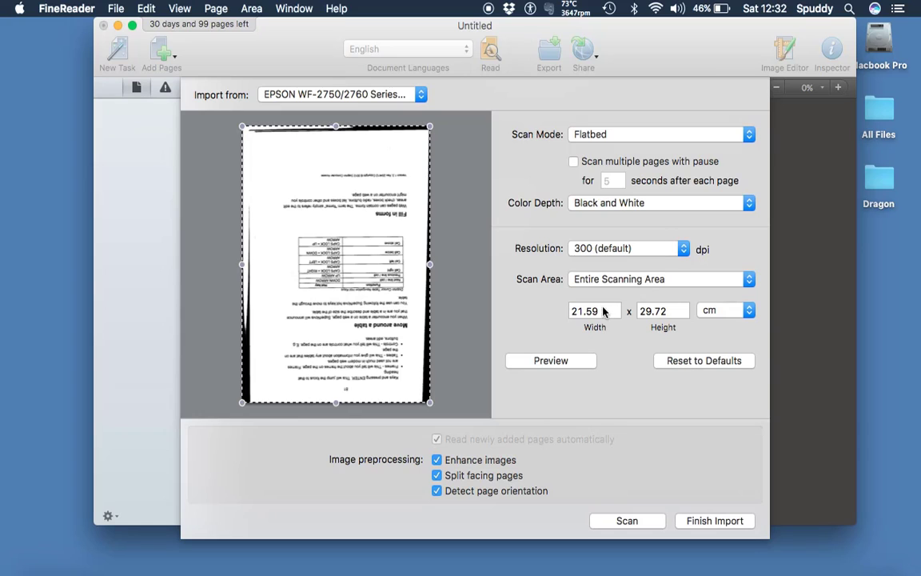
Review the measurement units for the scan size, keeping cm, and toggle Detect page orientation off and back on.
left_click(749, 310)
left_click(744, 310)
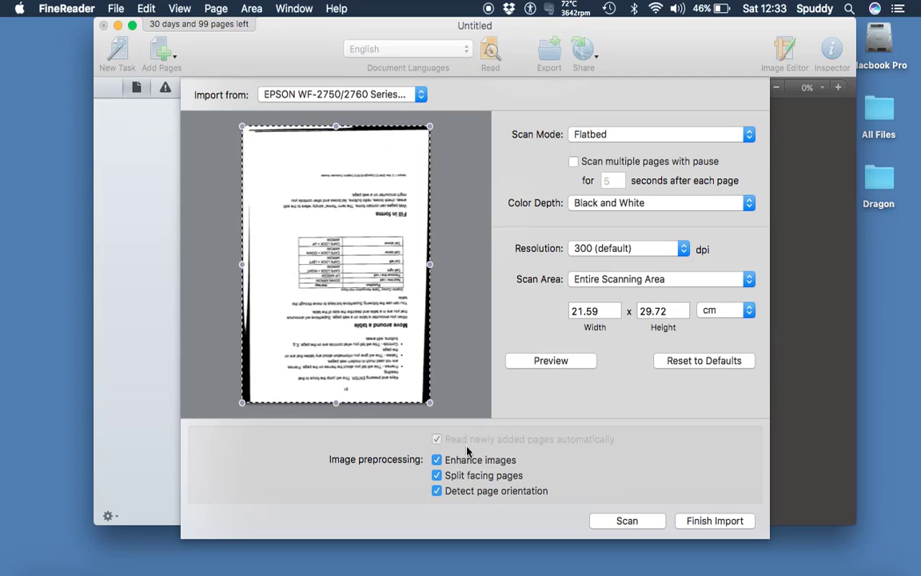
left_click(437, 490)
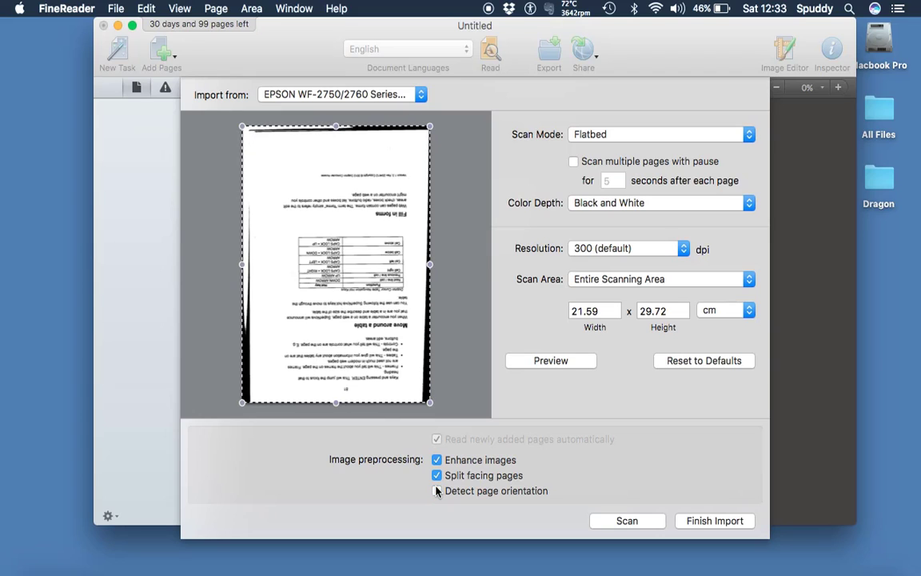
left_click(437, 491)
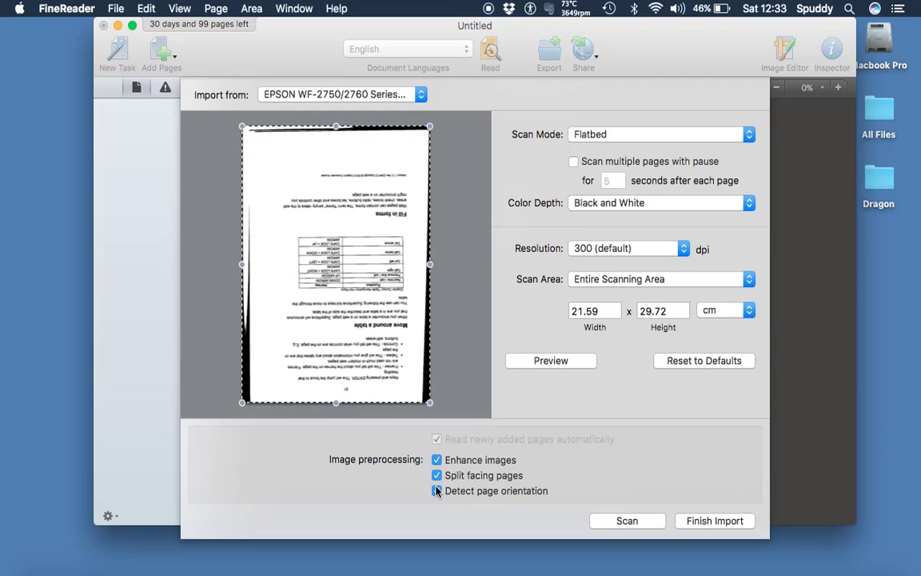
Scan the page from the flatbed and finish the import to convert it to a Word document.
left_click(613, 521)
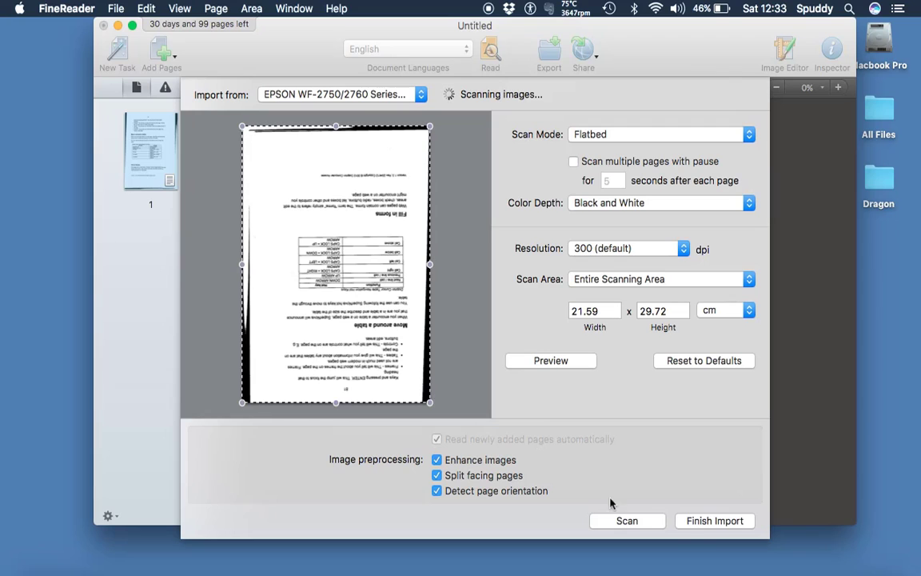
left_click(707, 522)
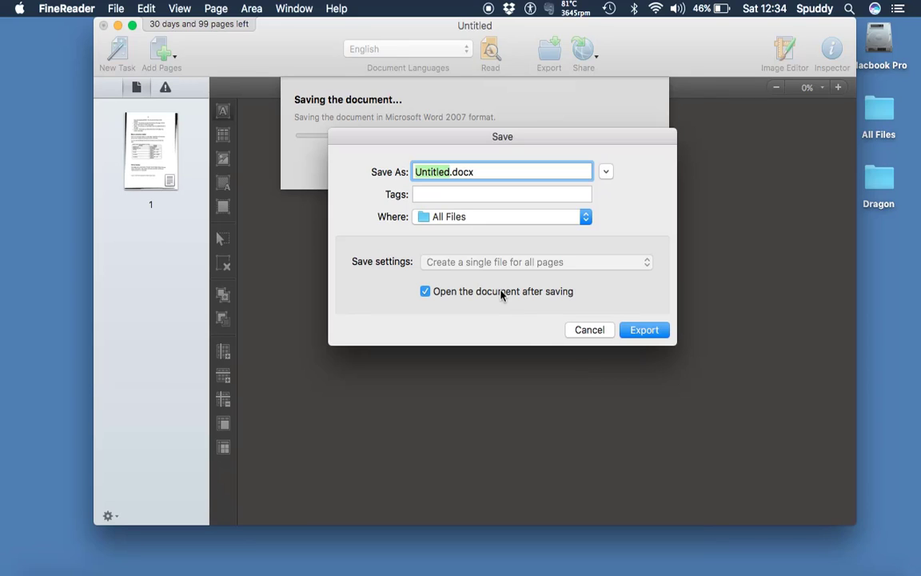
Name the exported Word document Scan, save it to the Desktop, and export it.
key("BackSpace")
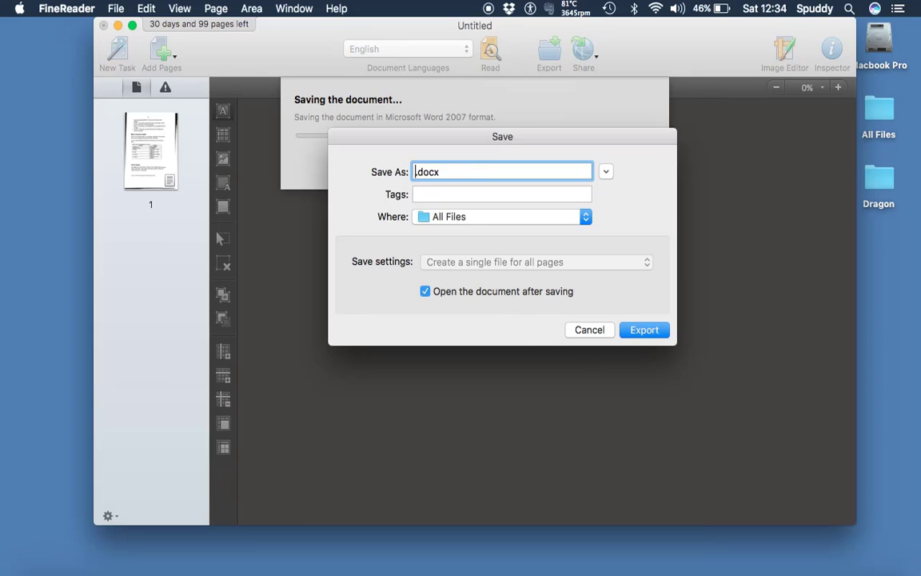
type("Scan")
left_click(512, 221)
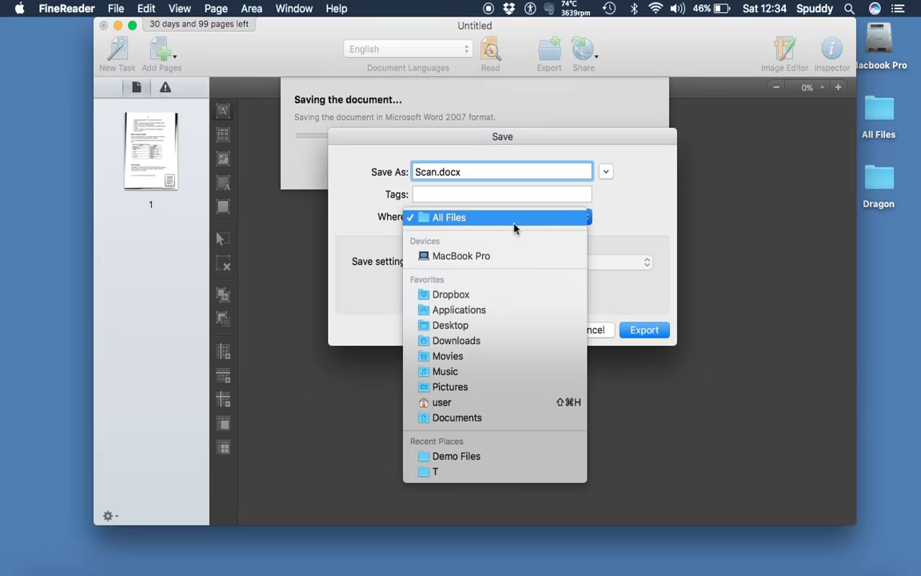
left_click(477, 326)
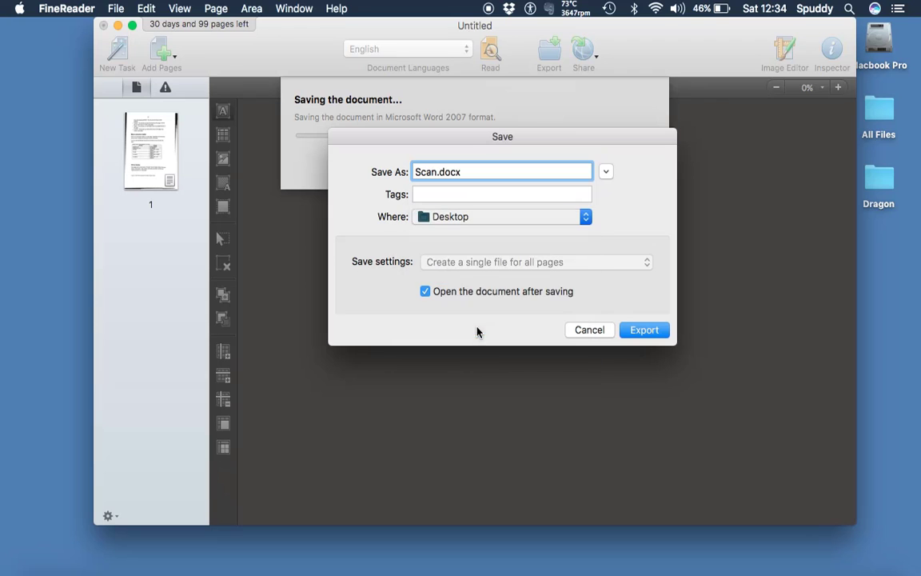
left_click(657, 333)
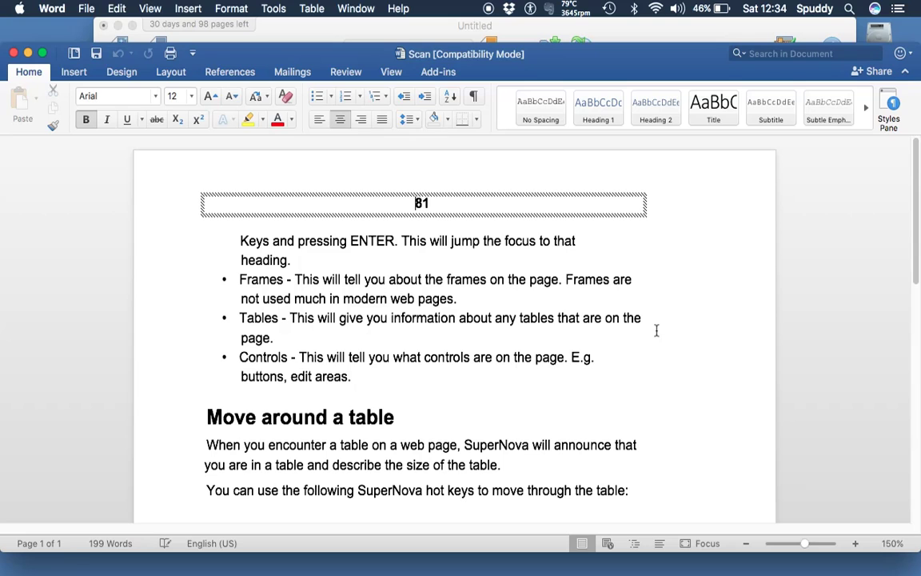
Review the exported Word document from the page number through the hot key table to the Fill in forms section.
scroll(312, 346, "down", 3)
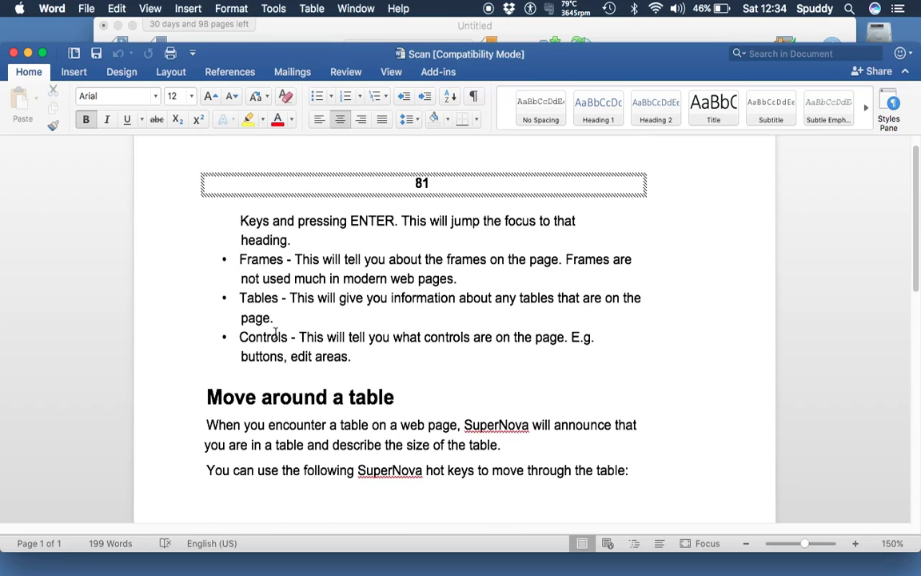
scroll(281, 343, "down", 3)
scroll(699, 237, "up", 3)
scroll(699, 237, "down", 15)
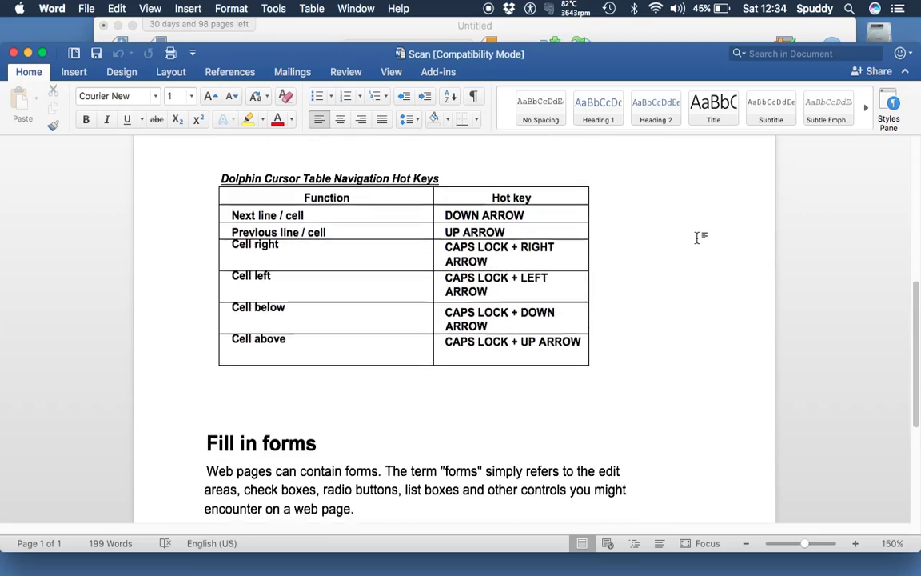
scroll(699, 237, "up", 15)
scroll(639, 248, "down", 1)
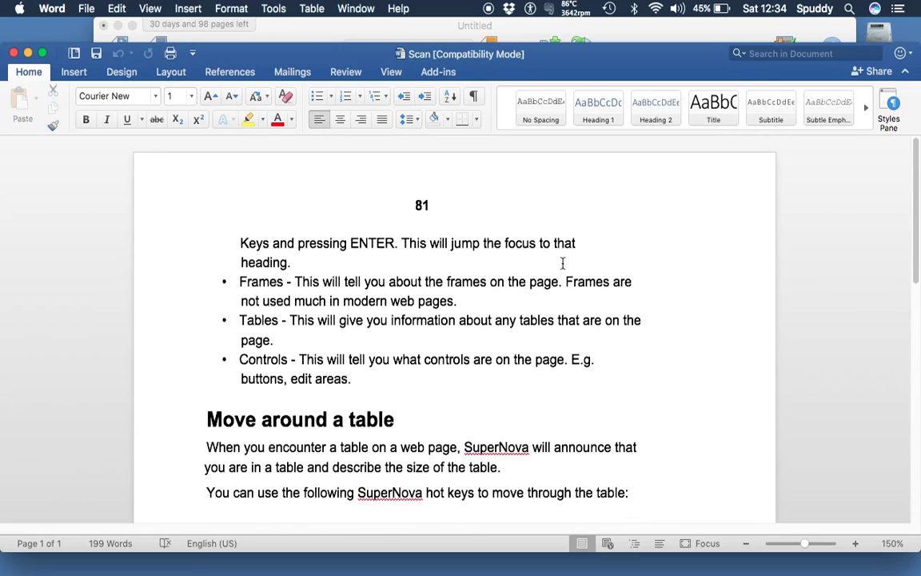
Delete the words "frames on the" from the Frames bullet in the Word document.
left_click(524, 279)
key("BackSpace")
key("BackSpace")
key("BackSpace")
key("BackSpace")
key("BackSpace")
key("BackSpace")
key("BackSpace")
key("BackSpace")
key("BackSpace")
key("BackSpace")
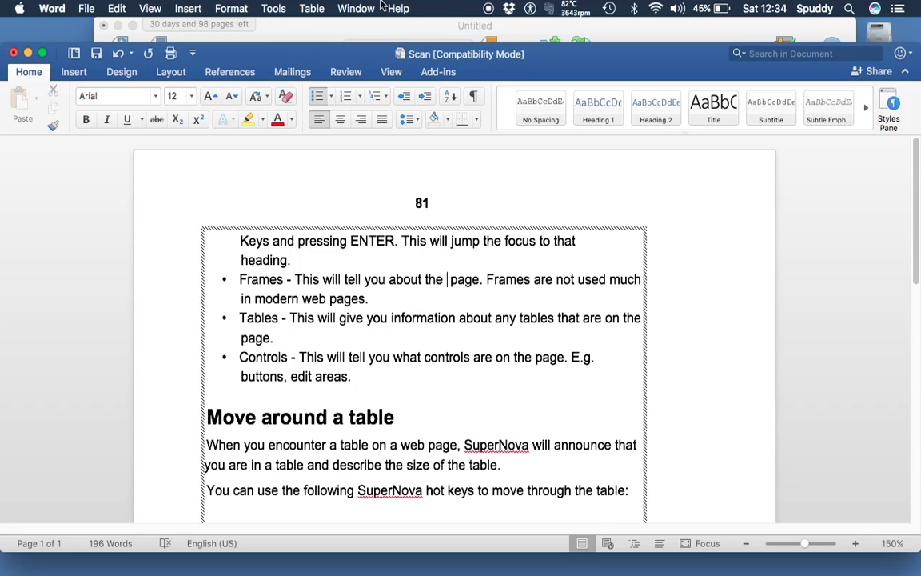
Close the Word document without saving the changes and return to the scanned page in FineReader.
left_click(347, 26)
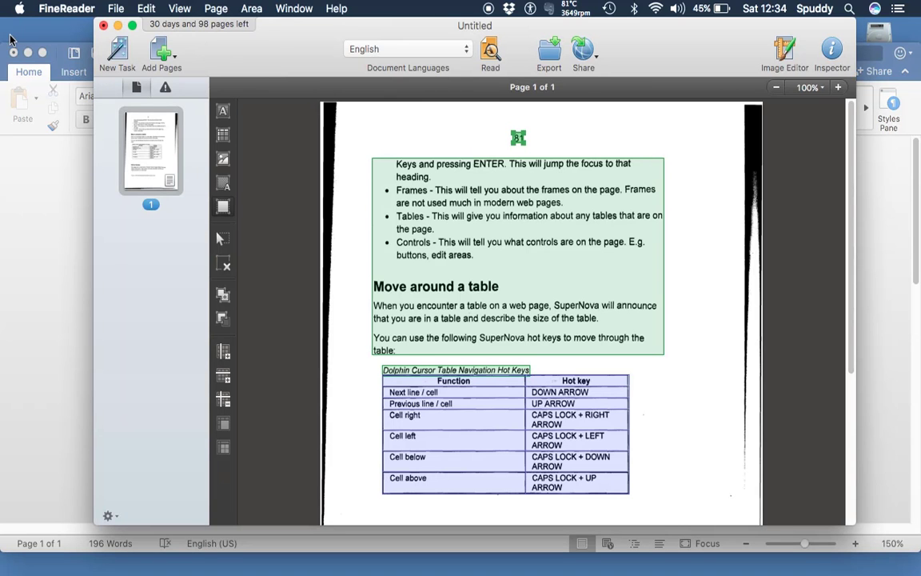
left_click(17, 62)
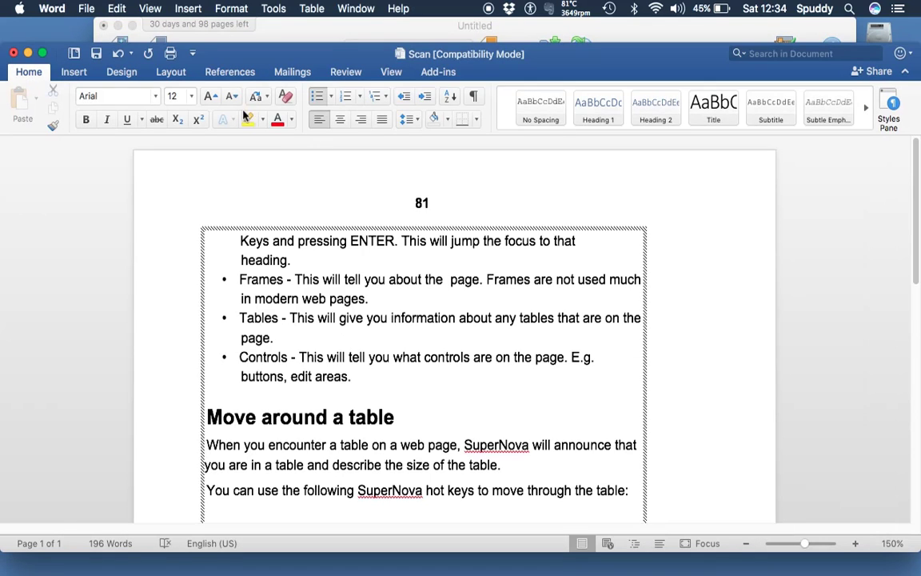
left_click(13, 53)
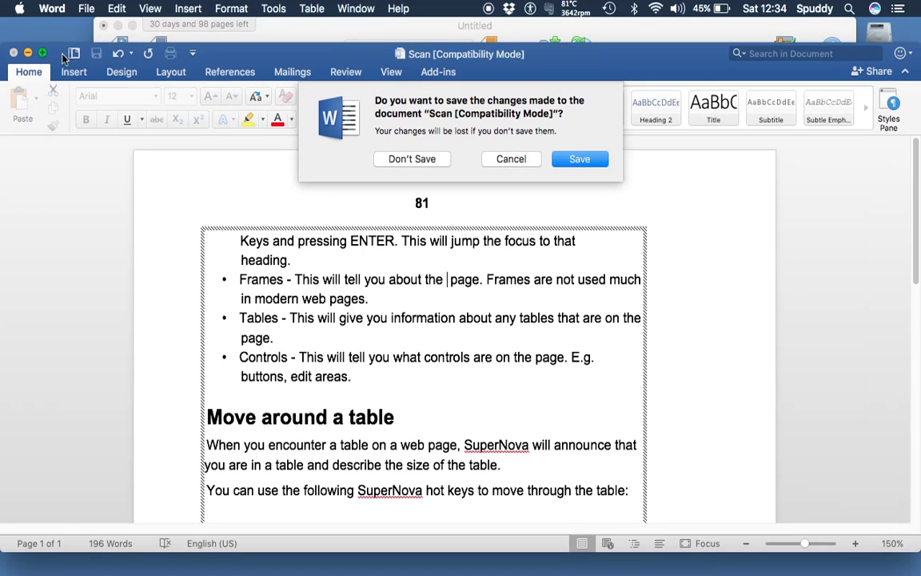
left_click(388, 158)
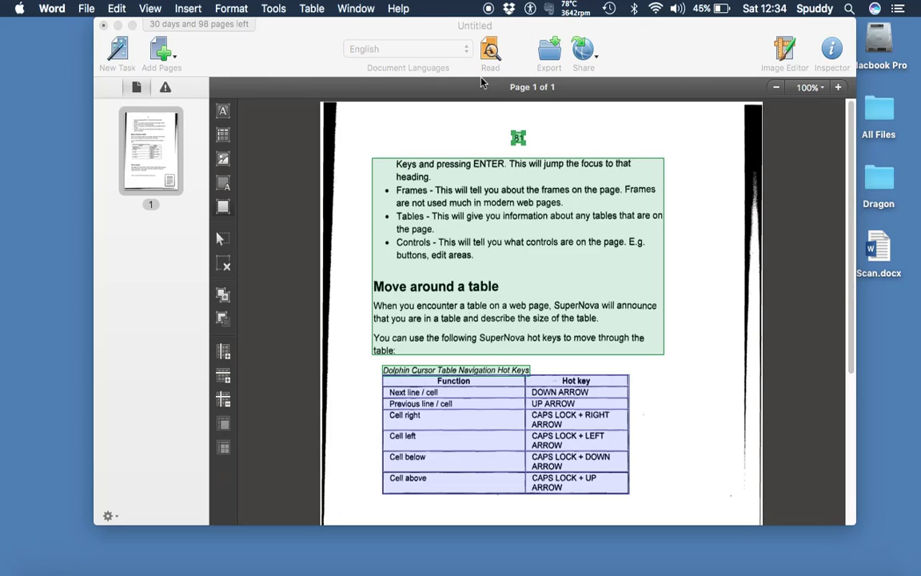
left_click(454, 237)
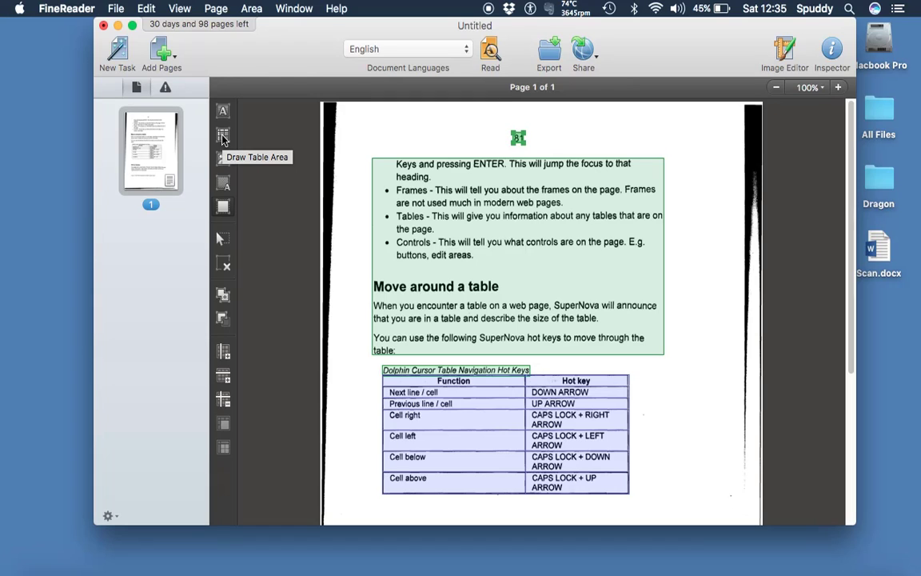
Draw a wider table area around the Dolphin Cursor Table Navigation Hot Keys table.
left_click(223, 138)
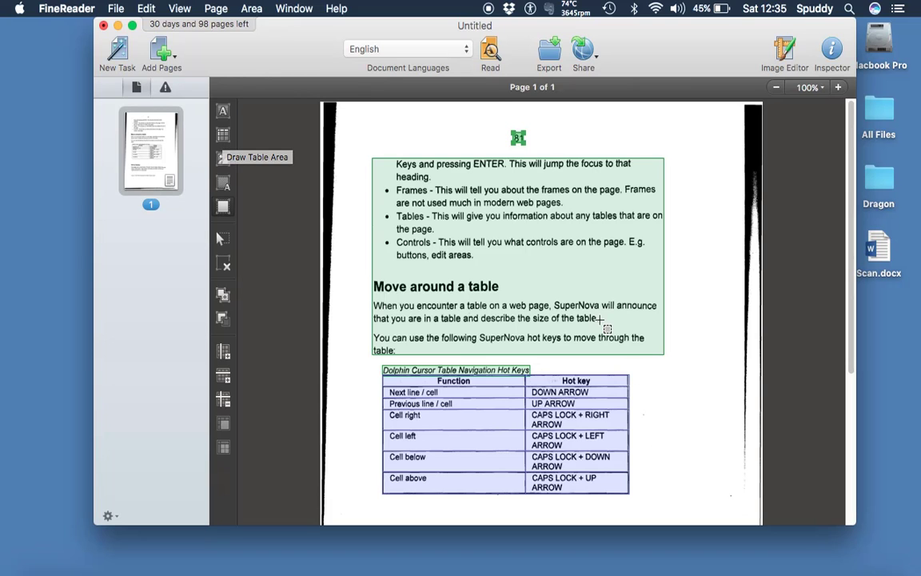
scroll(601, 318, "down", 6)
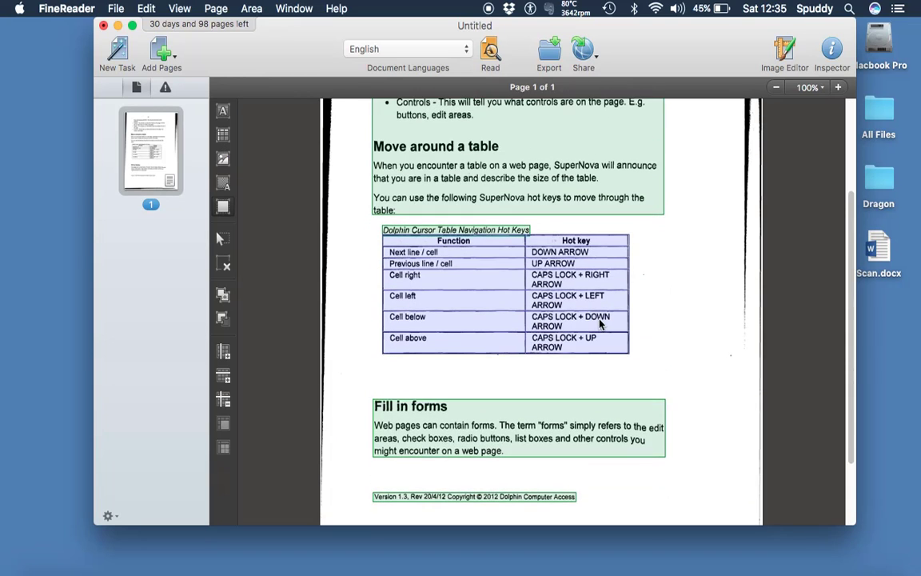
scroll(601, 322, "up", 2)
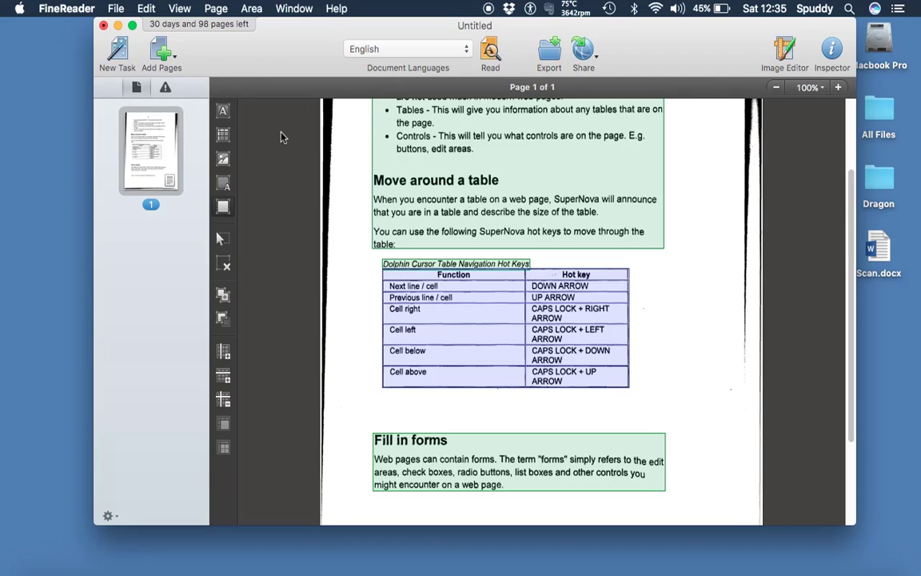
left_click(223, 135)
left_click_drag(378, 269, 670, 393)
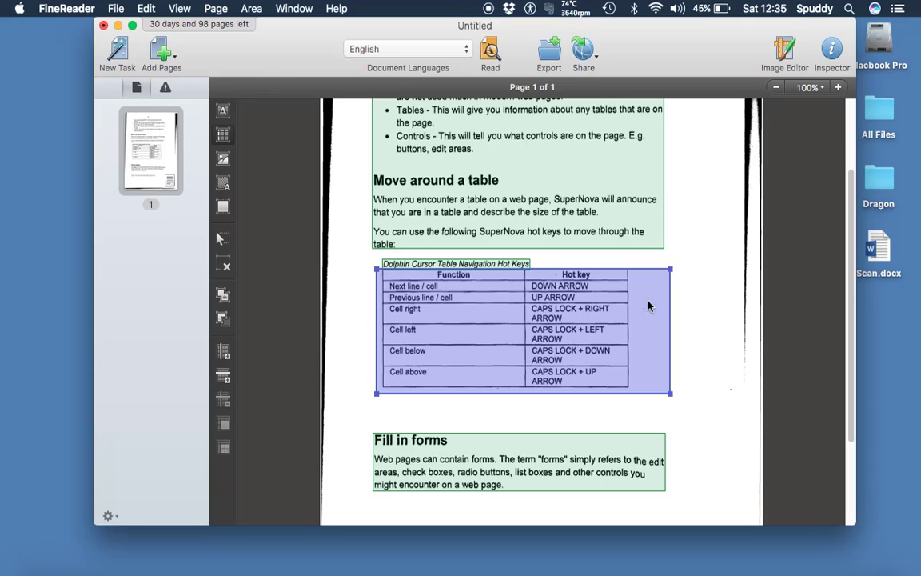
left_click(733, 224)
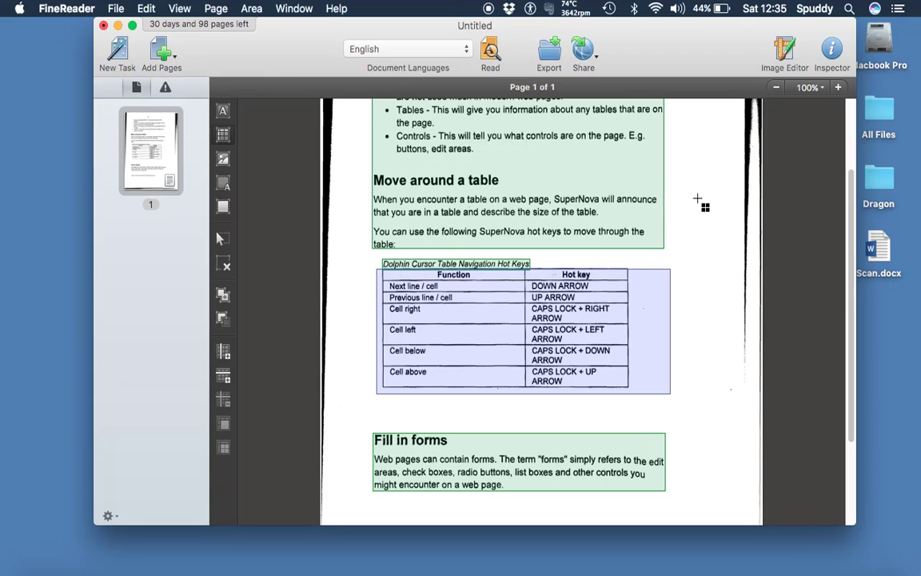
scroll(699, 201, "up", 3)
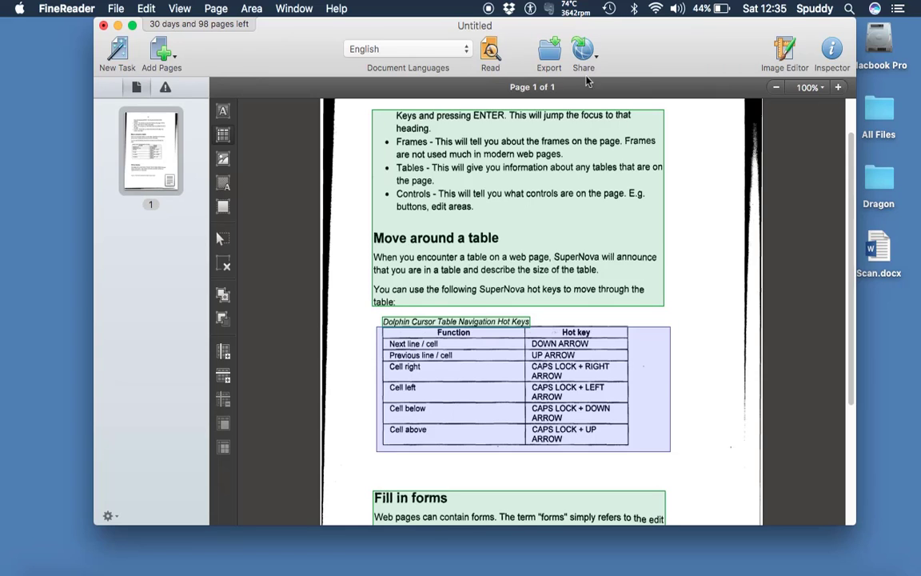
Look over the Read command and the correction tools in the Image Editor, and leave the editor.
left_click(491, 52)
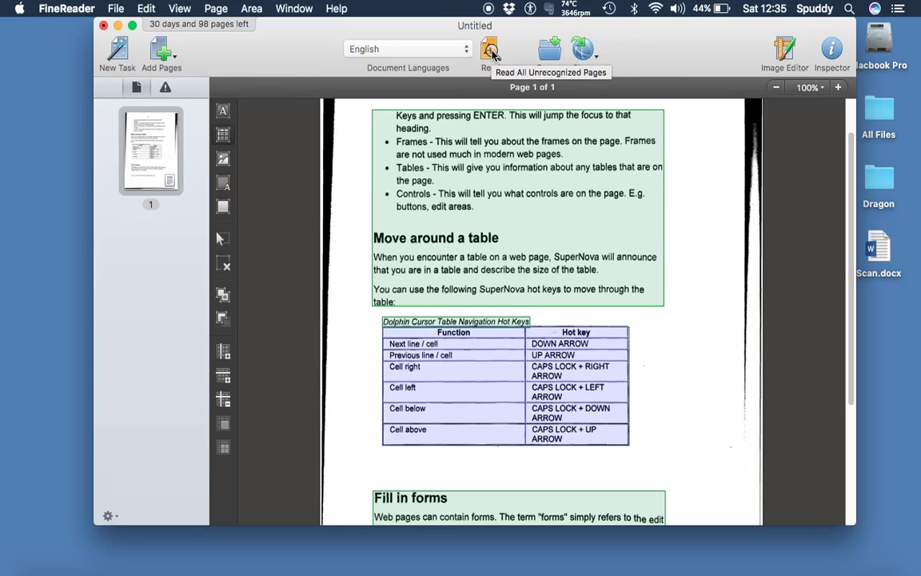
left_click(784, 51)
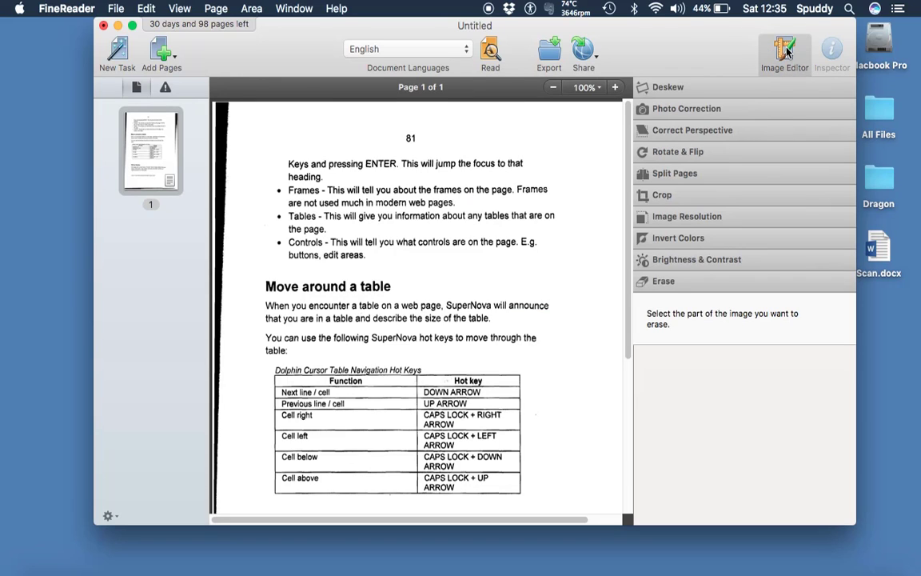
left_click(787, 52)
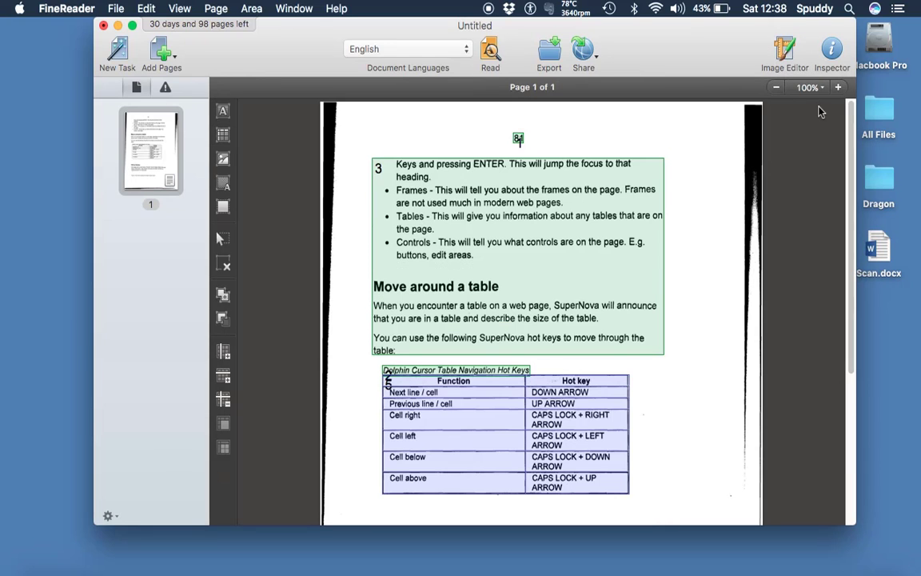
Review the document properties and the page image's dimensions, resolution and comments in the Inspector.
left_click(836, 52)
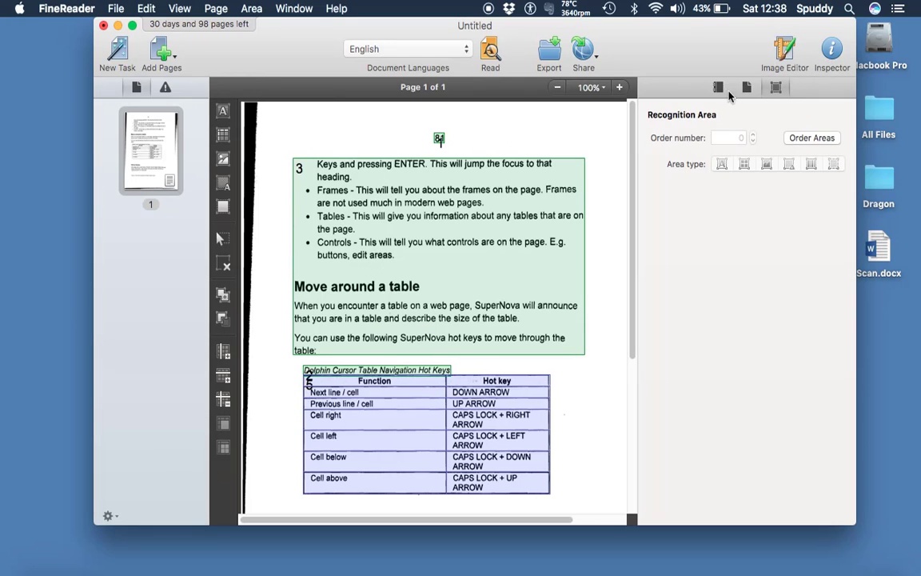
left_click(719, 87)
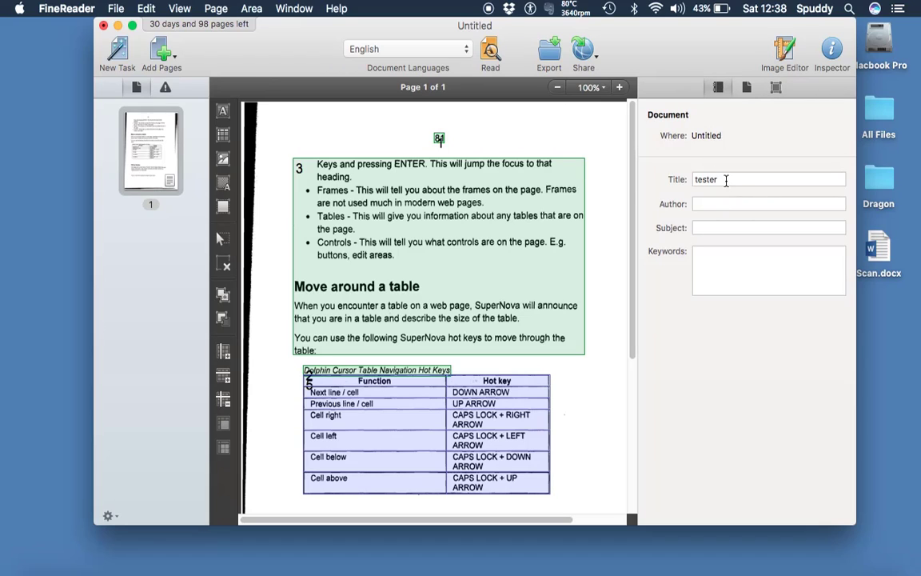
left_click(748, 87)
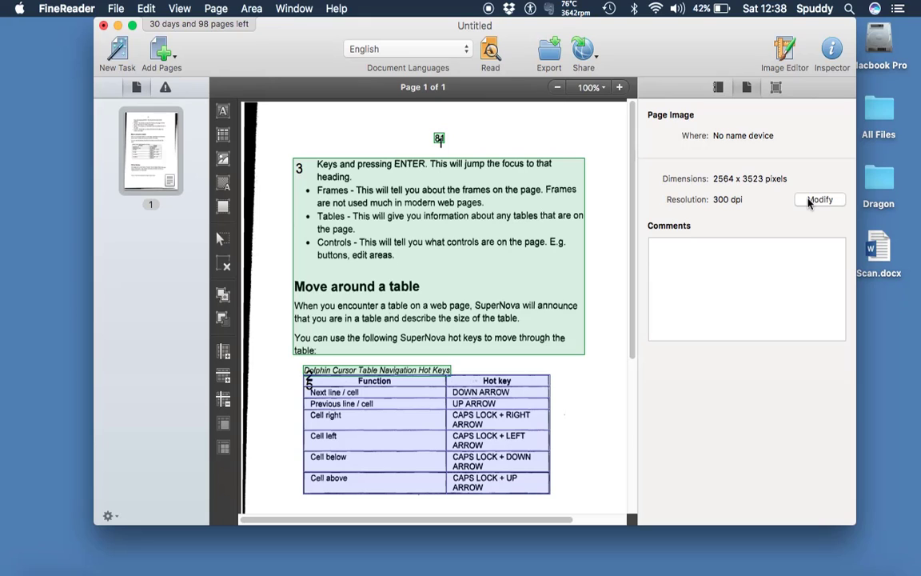
left_click(695, 272)
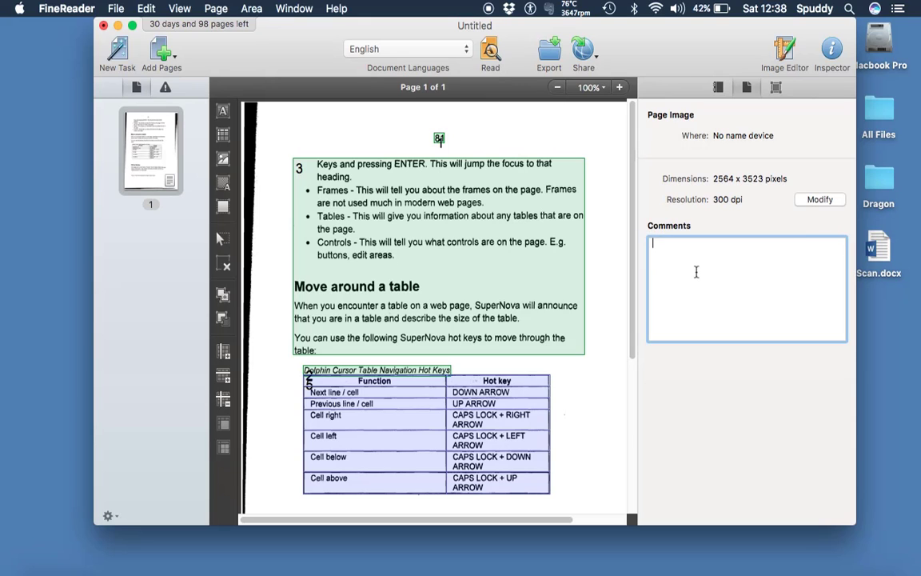
left_click(819, 199)
left_click(786, 51)
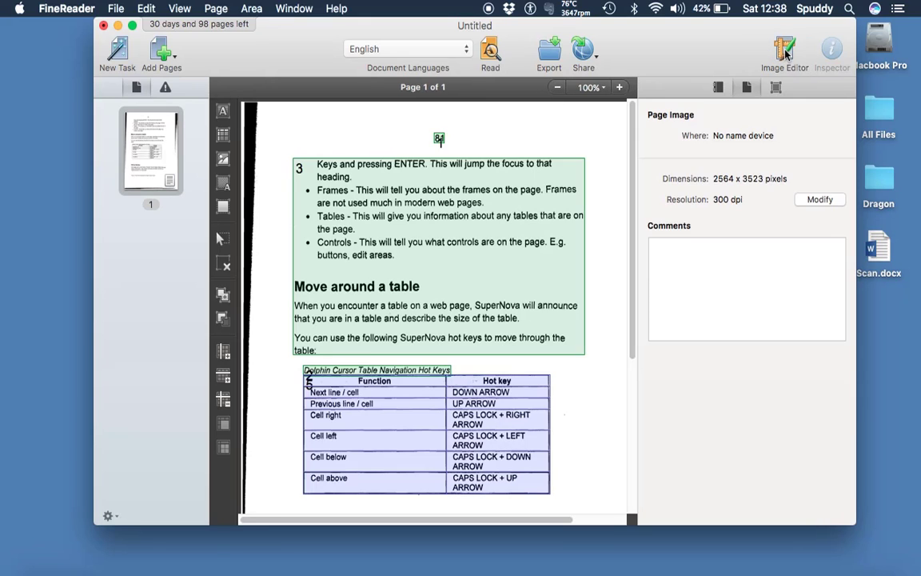
Set the order number of the main text recognition area to 6 and close the Inspector.
left_click(774, 88)
left_click(487, 172)
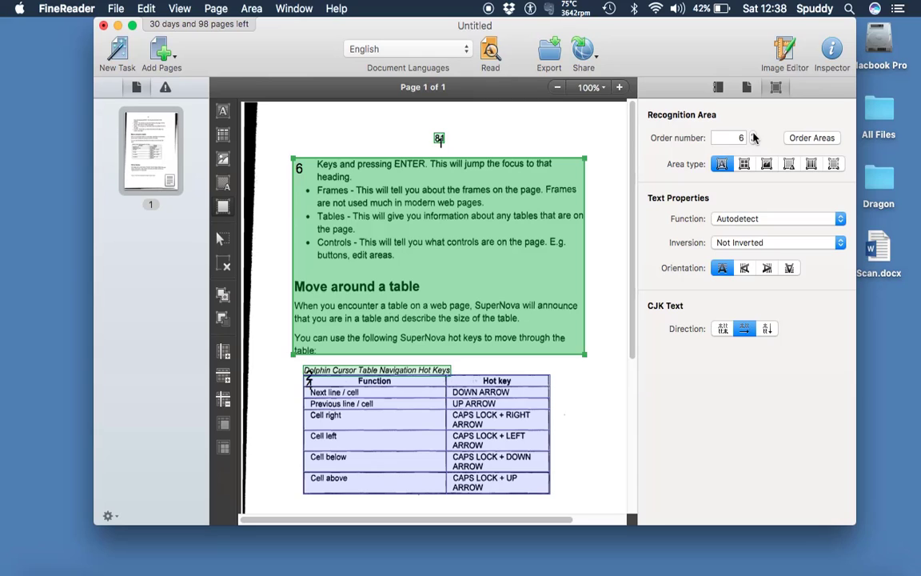
left_click(832, 51)
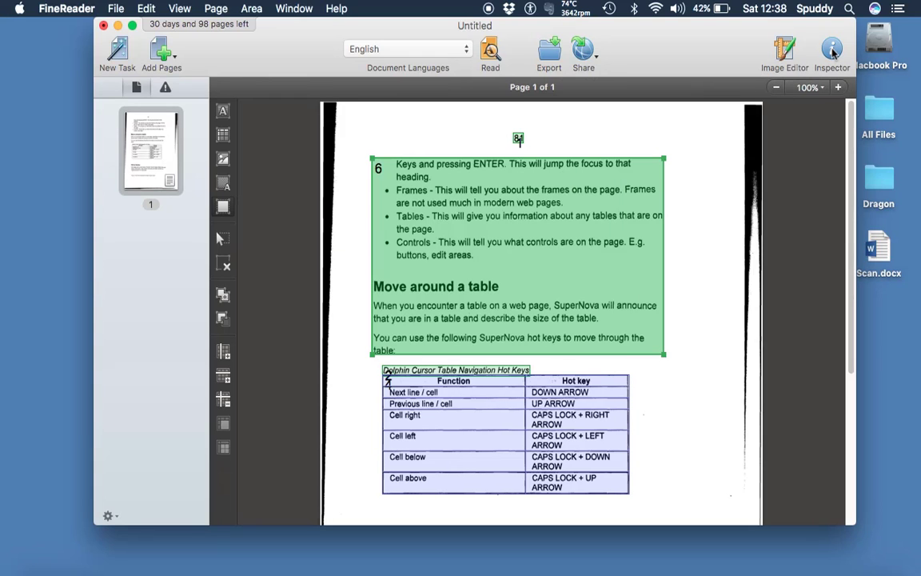
Review the document language list and the recognition languages offered in the preferences.
left_click(410, 49)
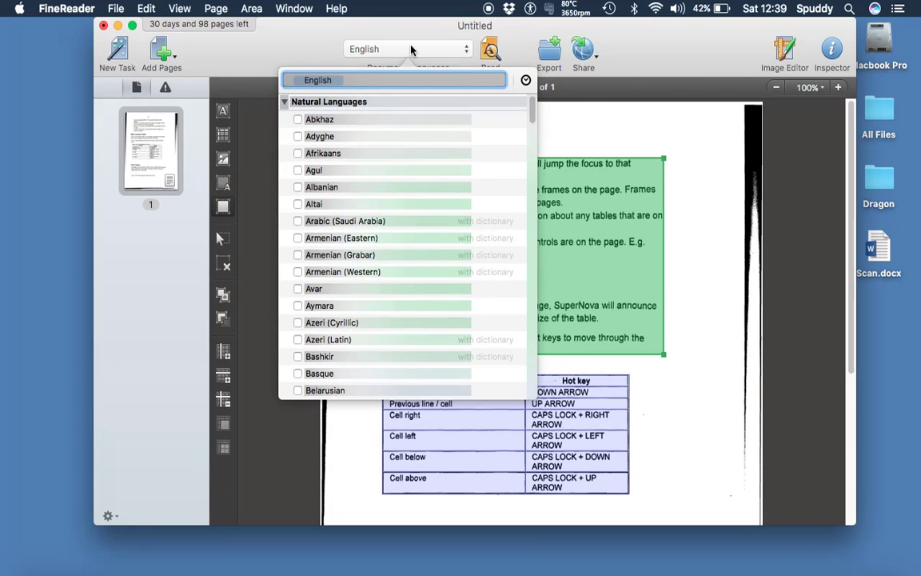
left_click(410, 49)
left_click(76, 10)
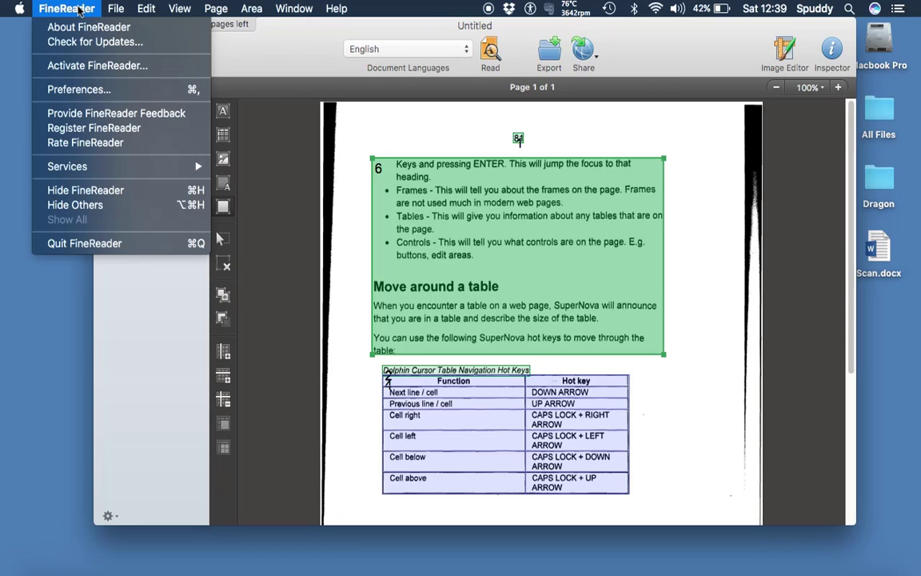
left_click(86, 89)
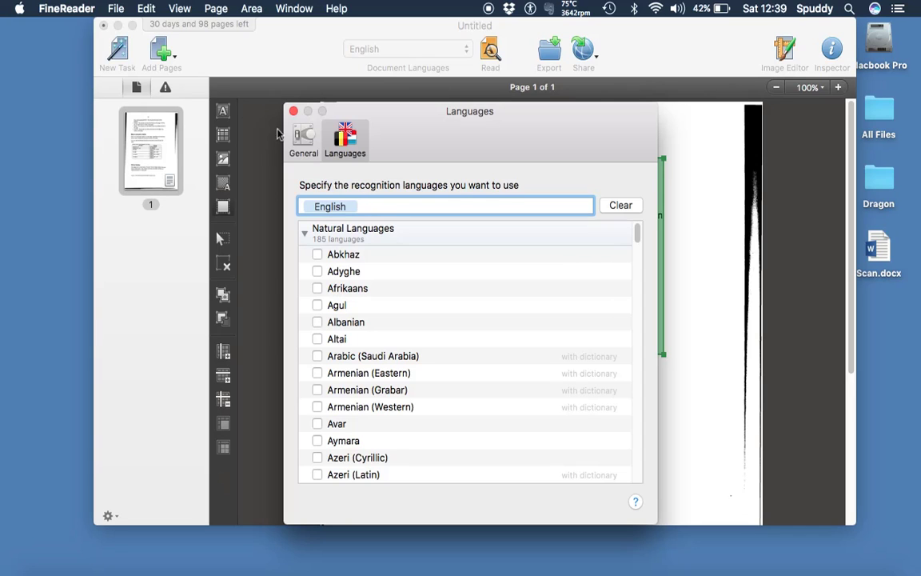
Review the General preferences for importing and preprocessing images, and open and close their help page.
left_click(304, 142)
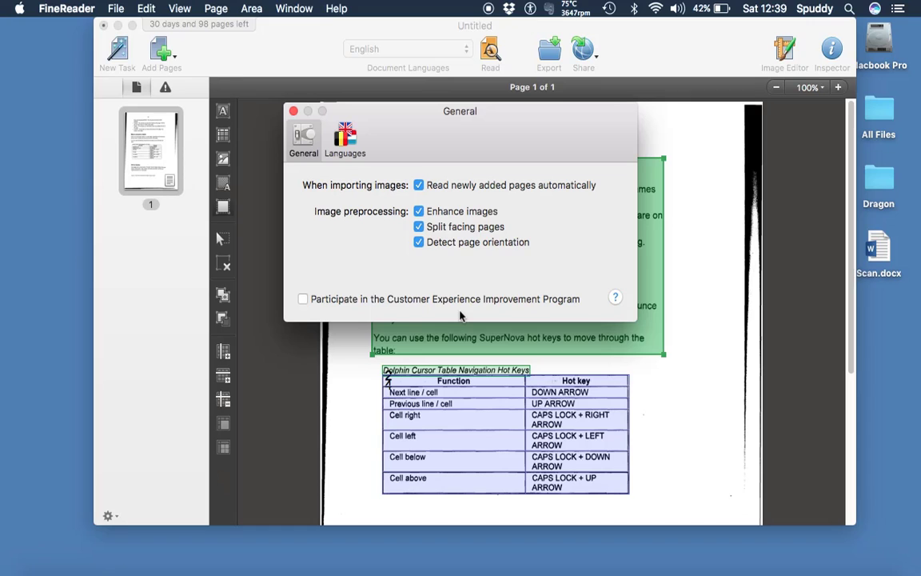
left_click(615, 298)
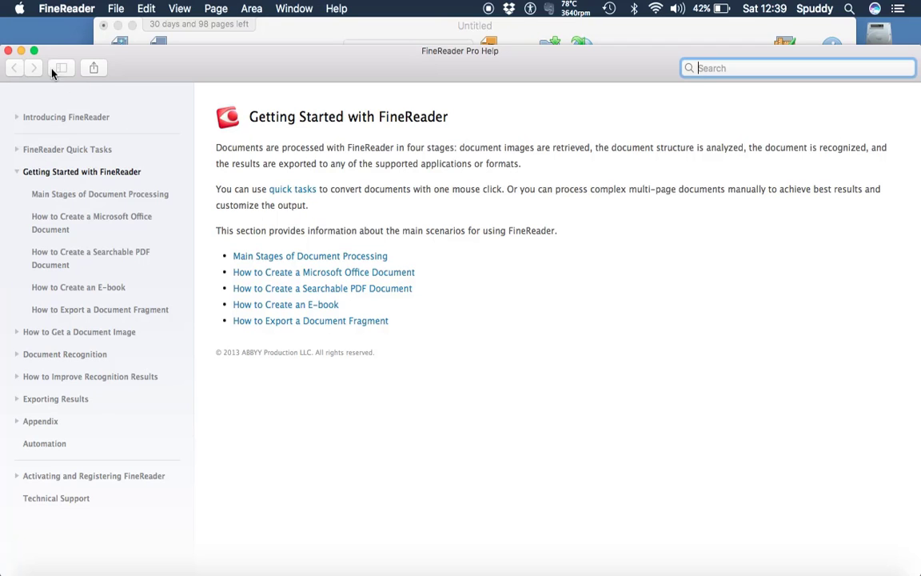
left_click(8, 51)
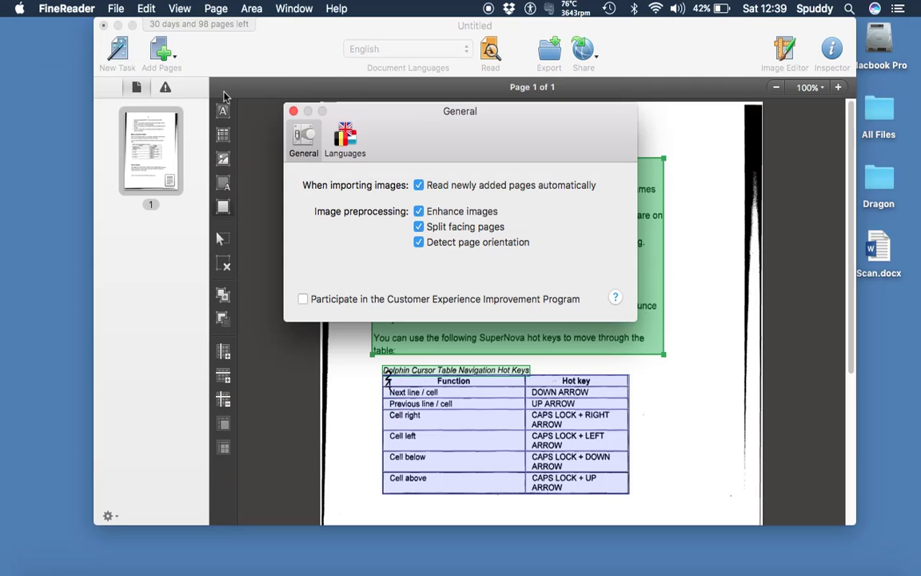
Close the preferences and review the available editing, speech, page and area commands for the scanned document.
left_click(293, 111)
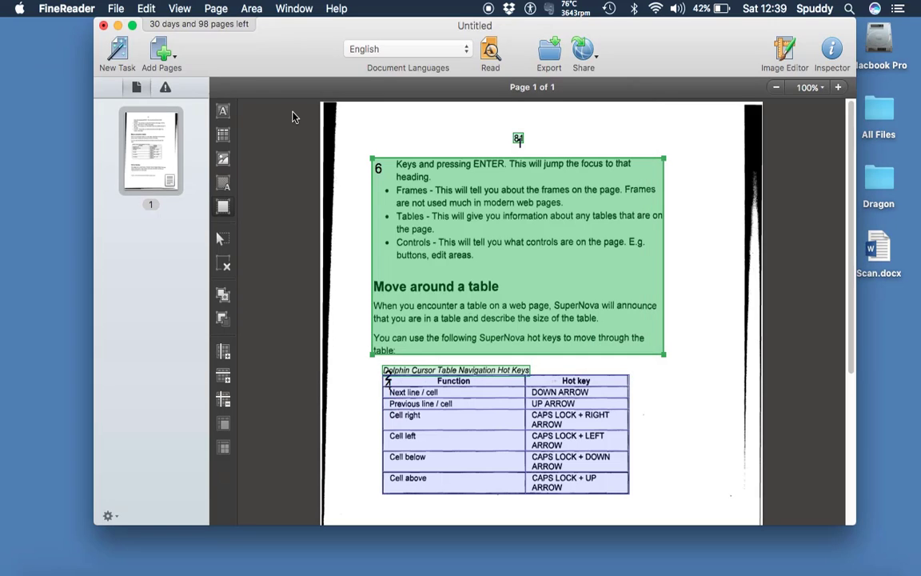
left_click(146, 10)
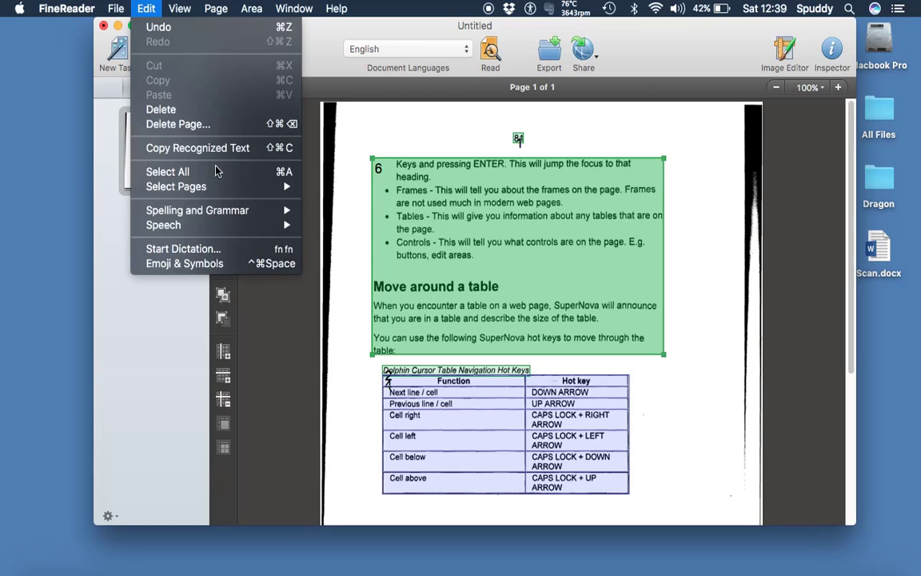
mouse_move(238, 210)
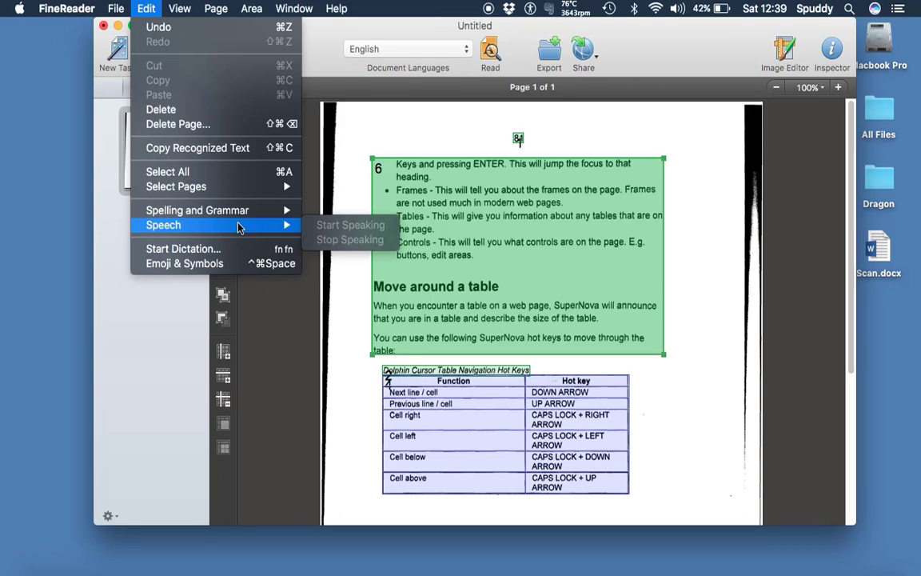
left_click(414, 204)
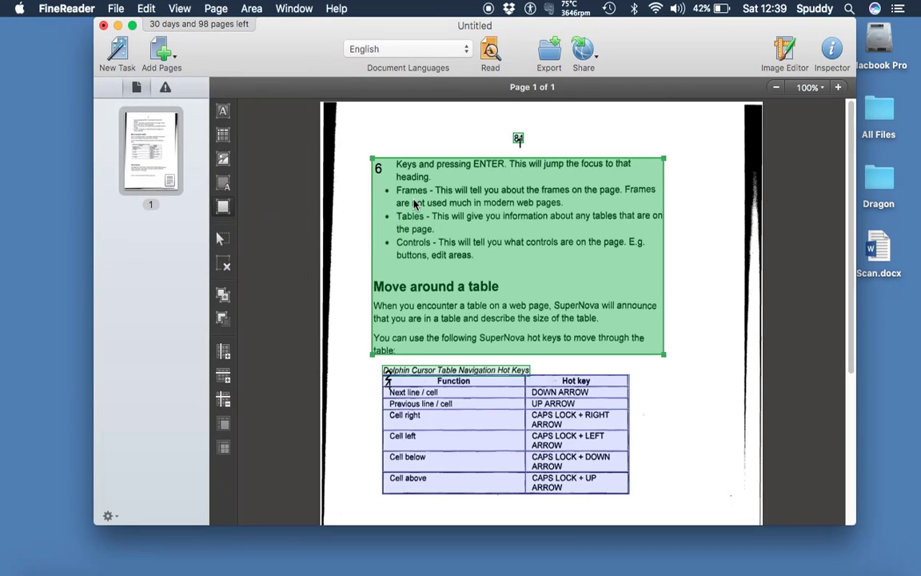
left_click(216, 9)
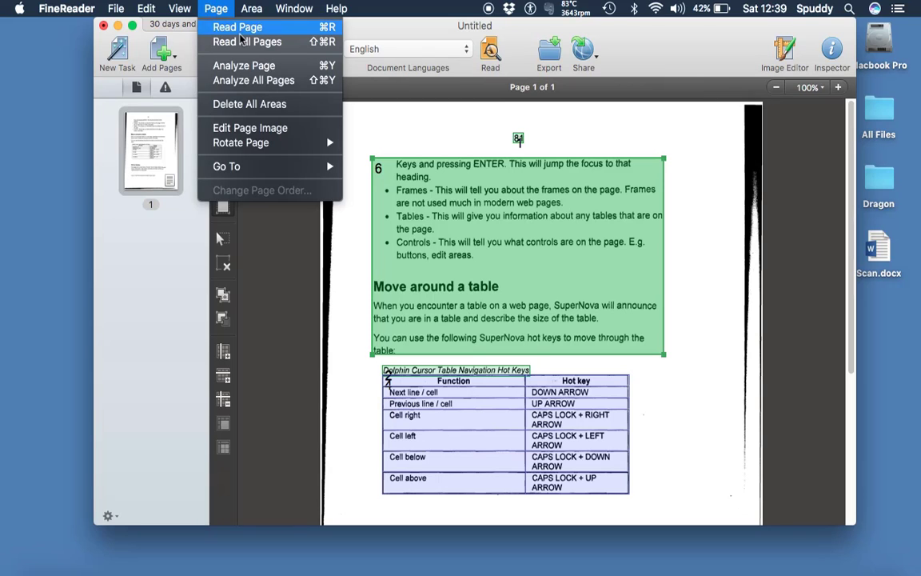
mouse_move(246, 7)
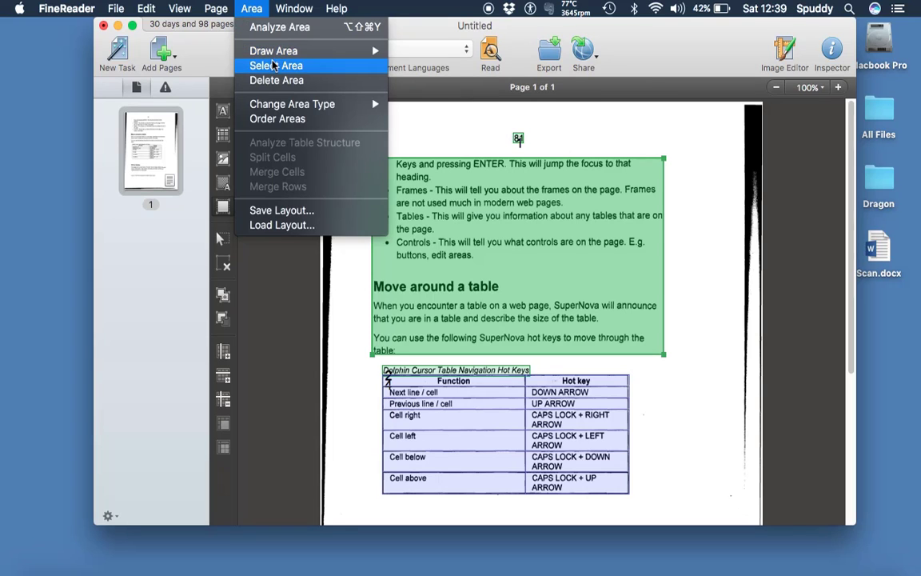
mouse_move(320, 50)
left_click(483, 68)
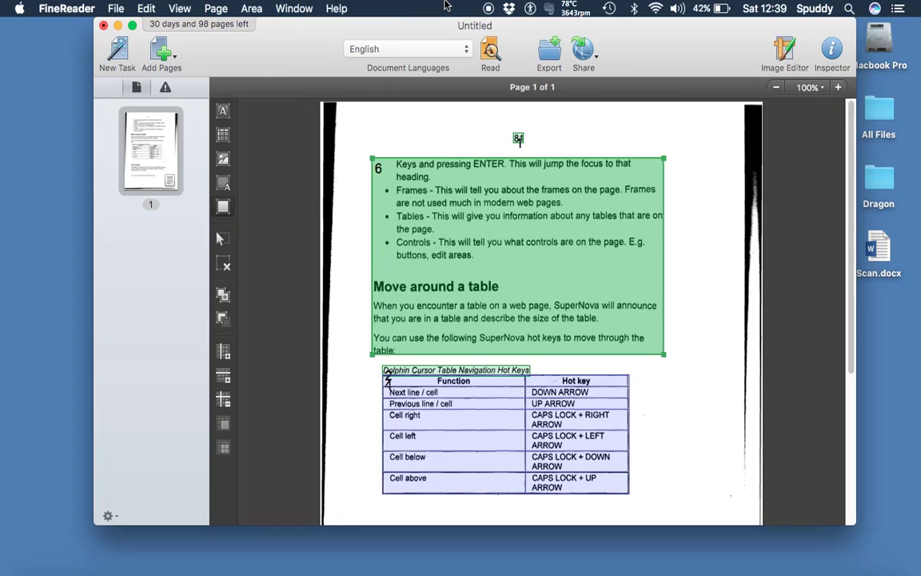